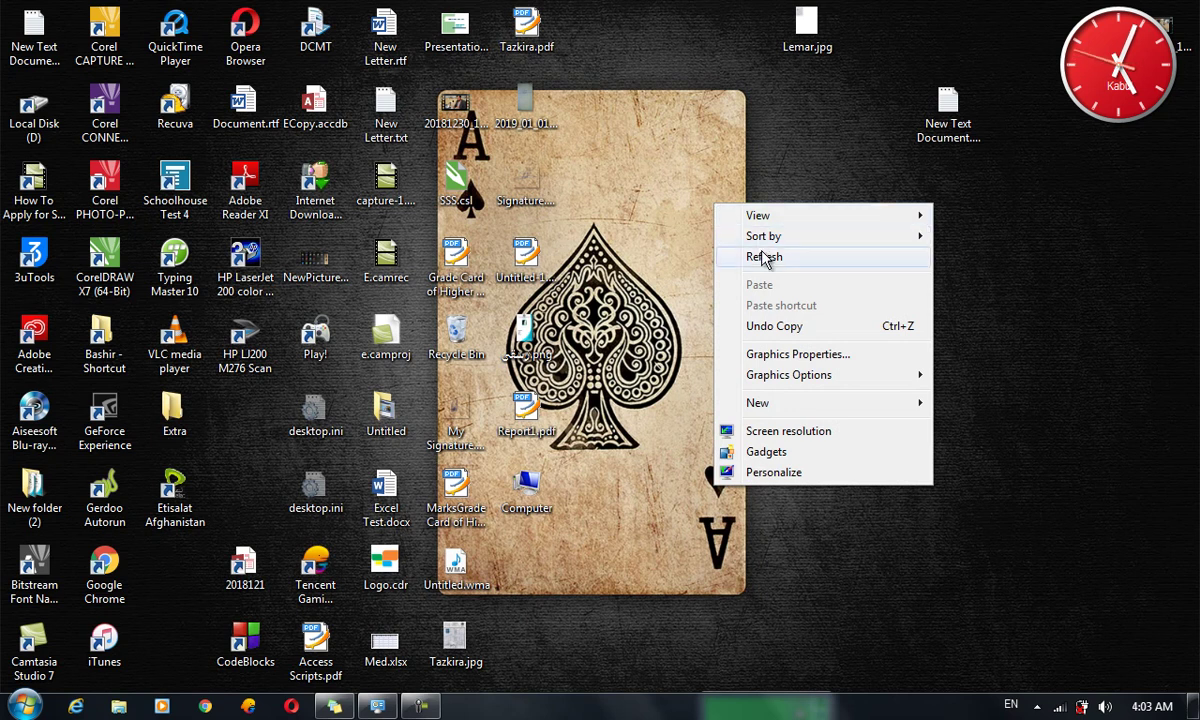
Examine the desktop's View and New context options, and the Start menu's full program list and folder links
{"action": "mouse_move", "coordinate": [761, 225]}
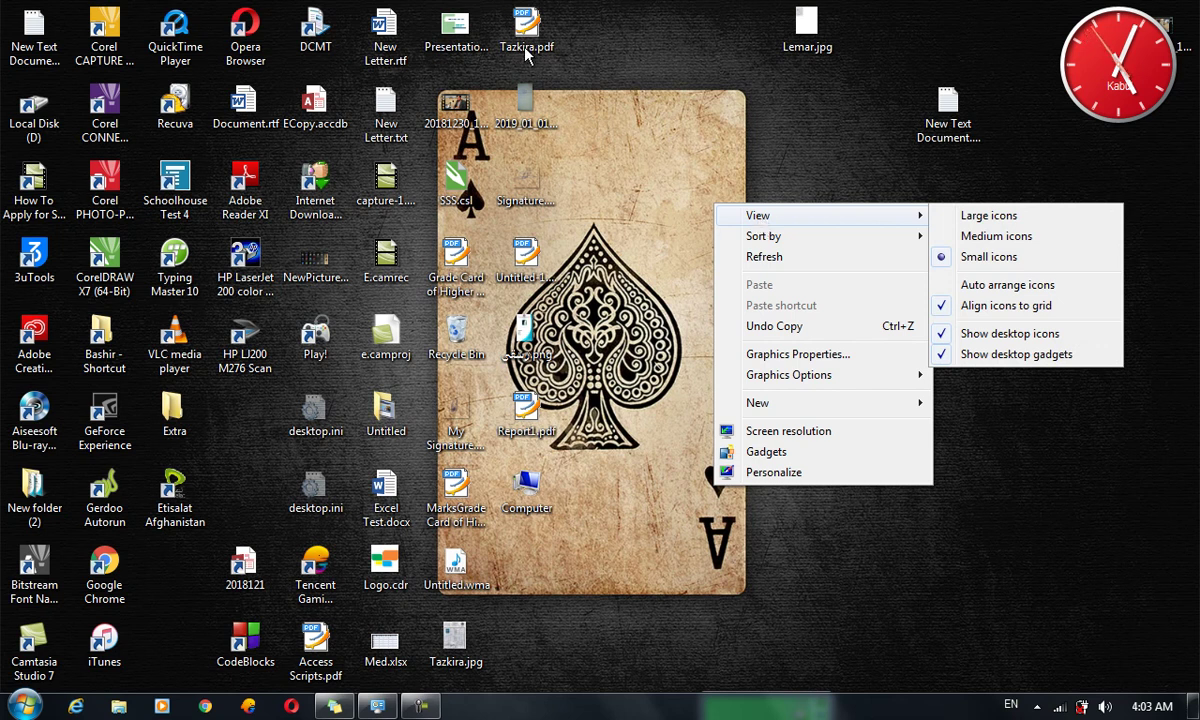
{"action": "left_click", "coordinate": [195, 253]}
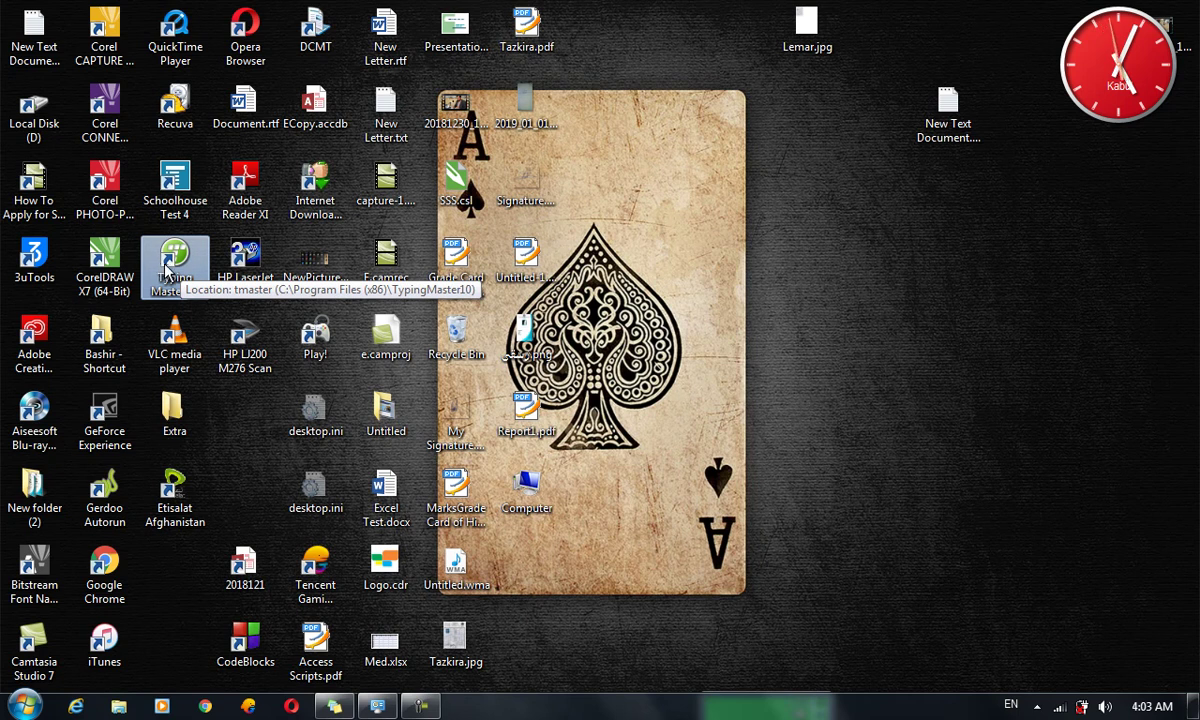
{"action": "right_click", "coordinate": [665, 164]}
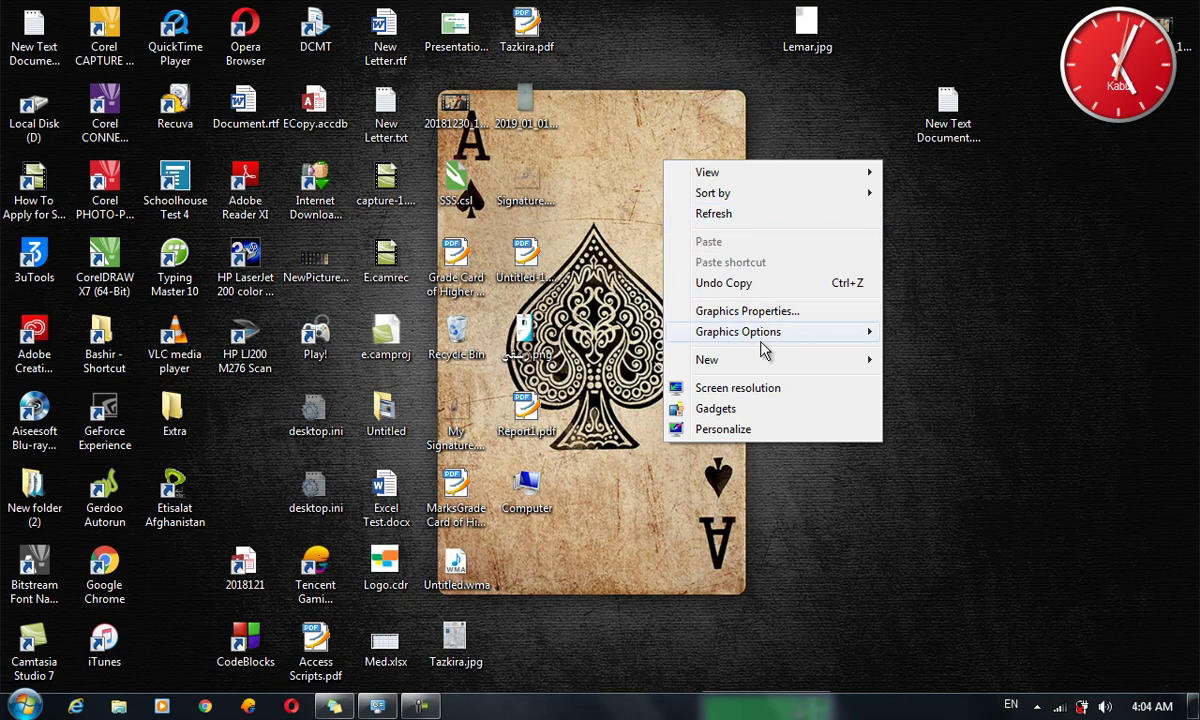
{"action": "mouse_move", "coordinate": [775, 368]}
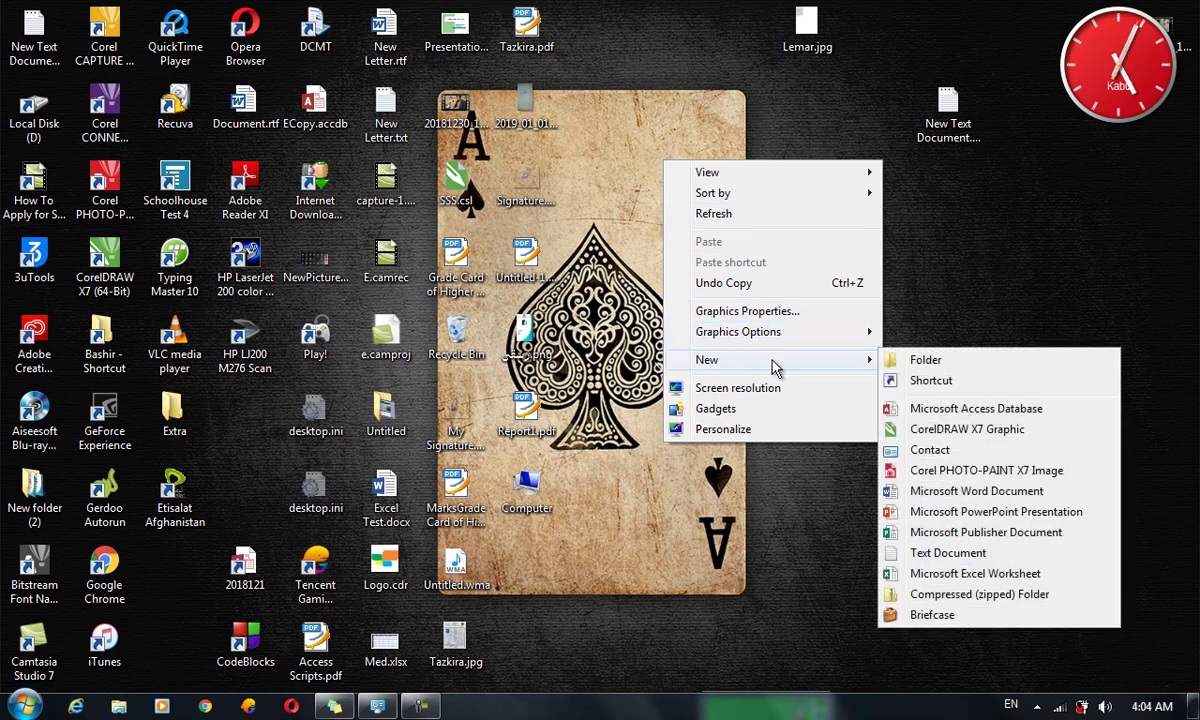
{"action": "left_click", "coordinate": [670, 30]}
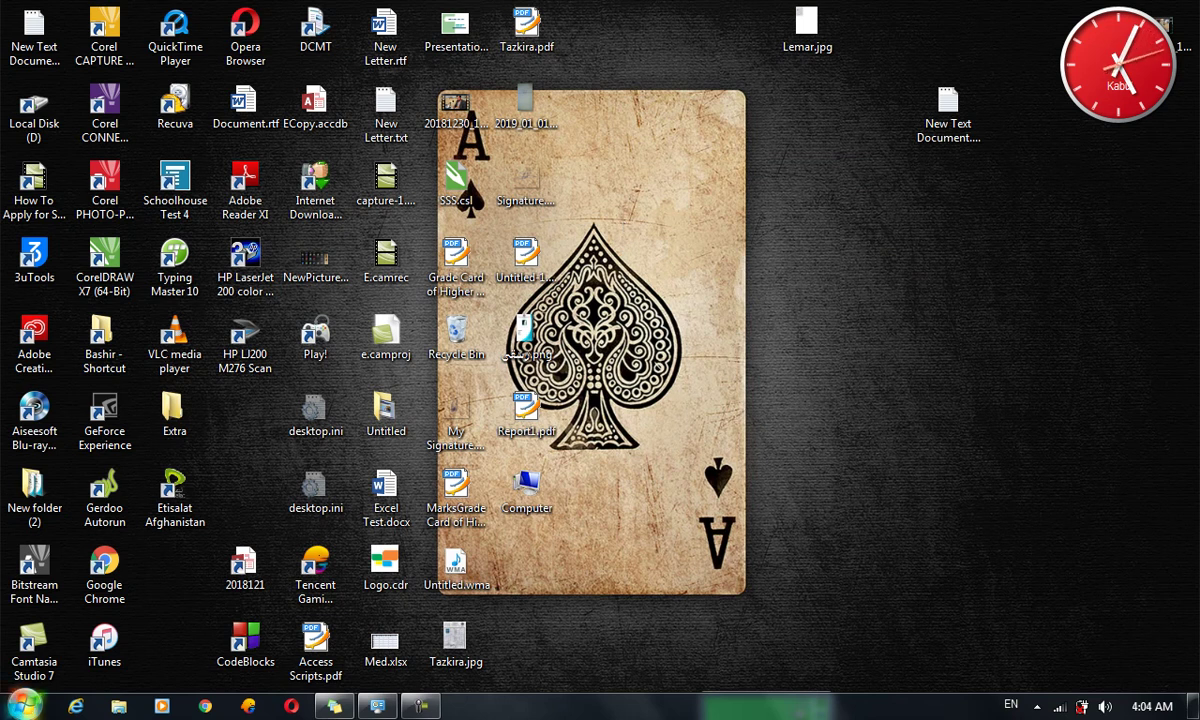
{"action": "left_click", "coordinate": [24, 706]}
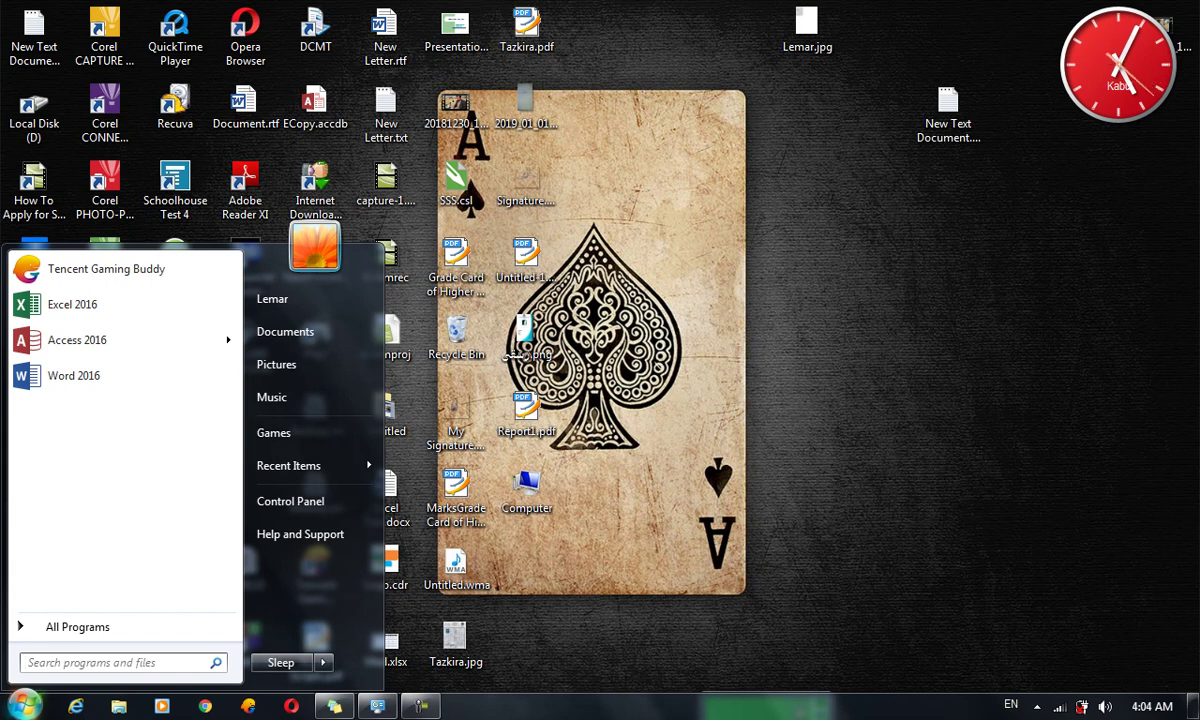
{"action": "left_click", "coordinate": [734, 352]}
{"action": "right_click", "coordinate": [734, 353]}
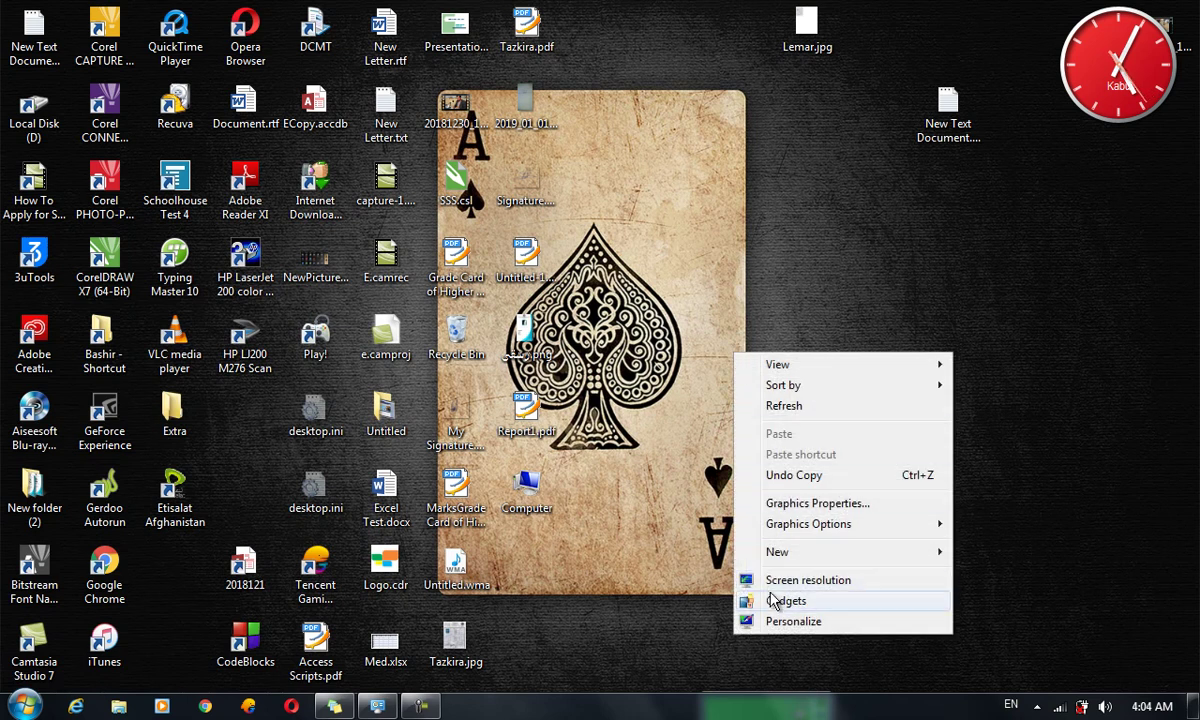
{"action": "key", "text": "super"}
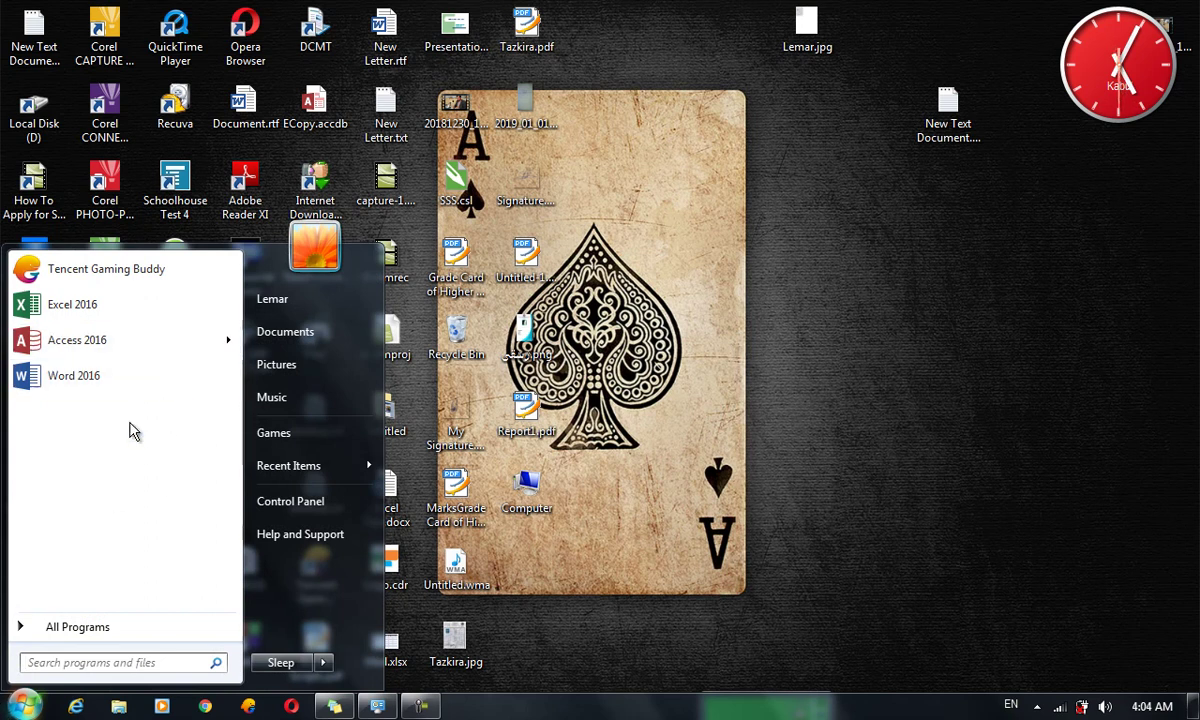
{"action": "left_click", "coordinate": [122, 630]}
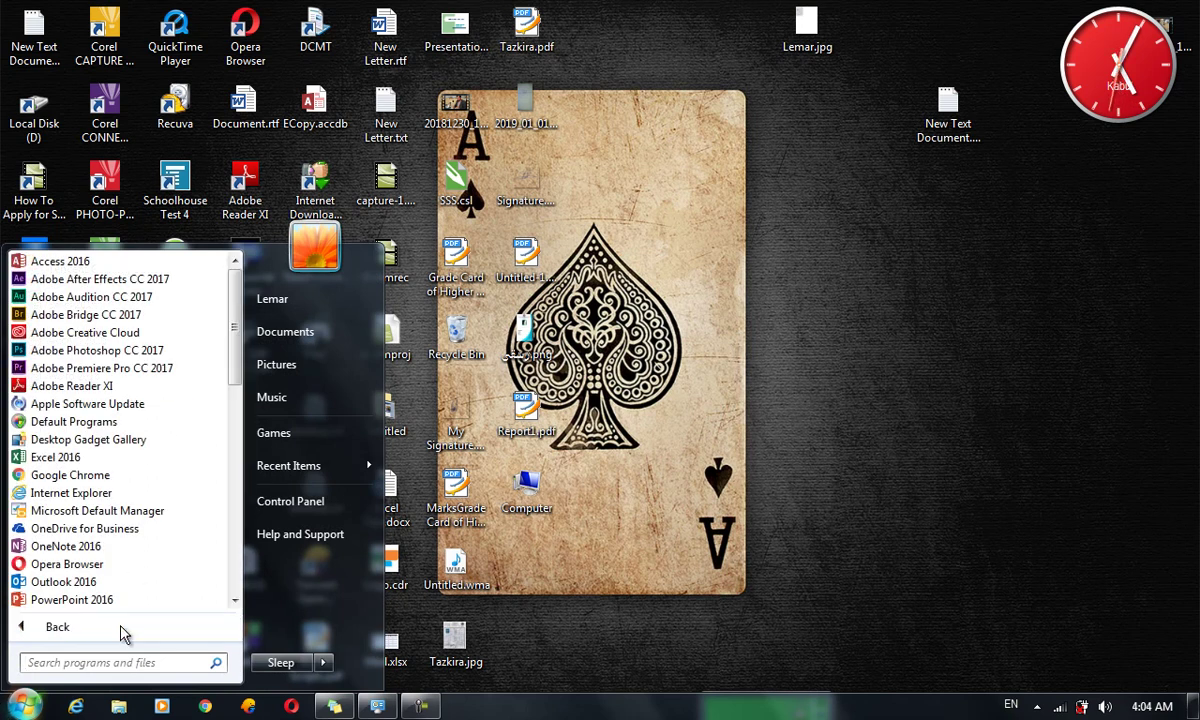
{"action": "left_click", "coordinate": [122, 630]}
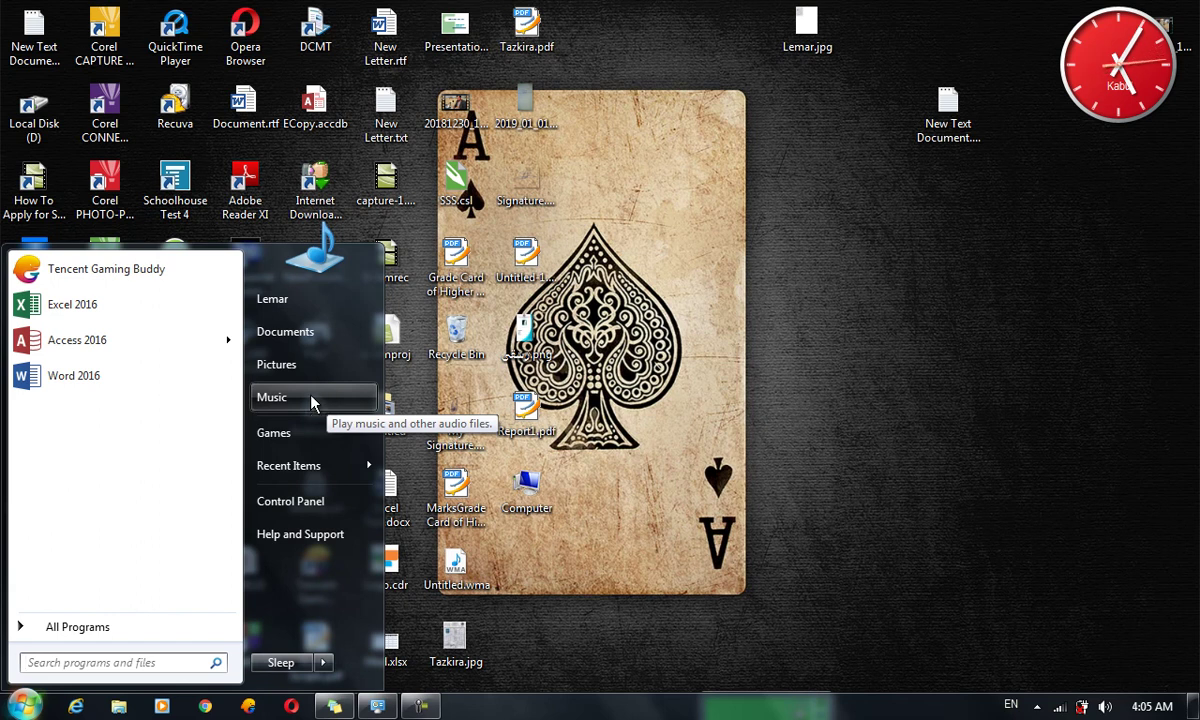
{"action": "key", "text": "Escape"}
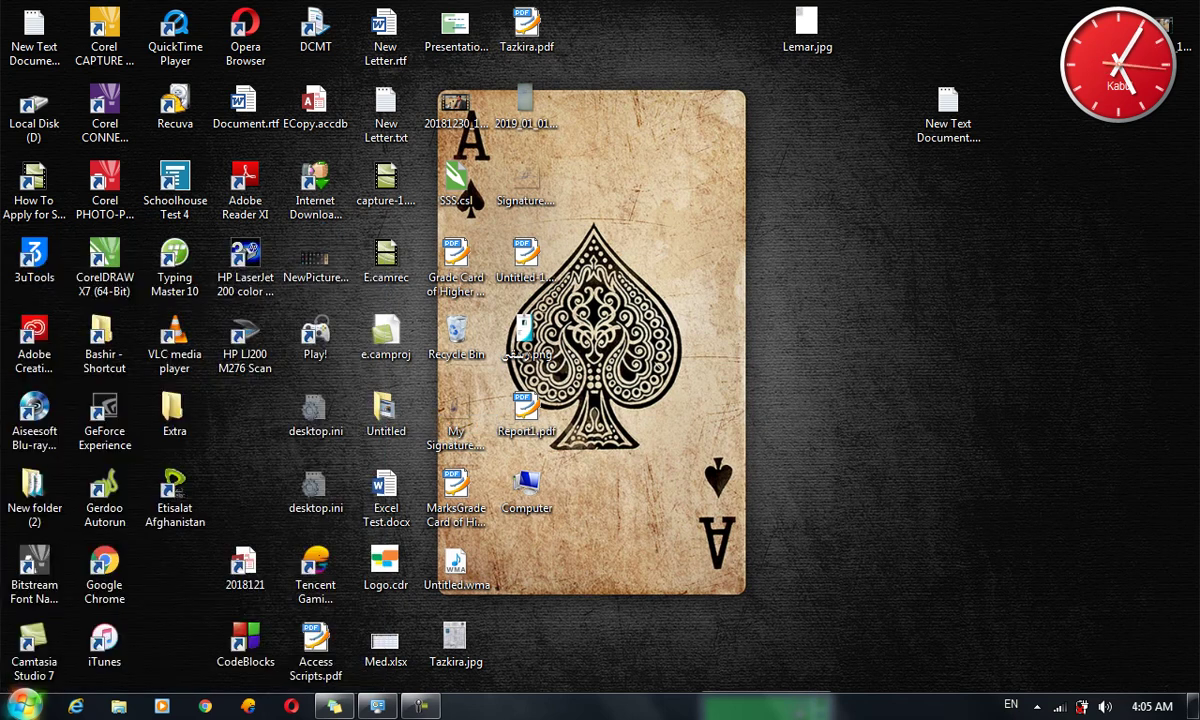
Open Paint and draw two crossing curved black brush strokes on the blank canvas
{"action": "key", "text": "super"}
{"action": "type", "text": "pain"}
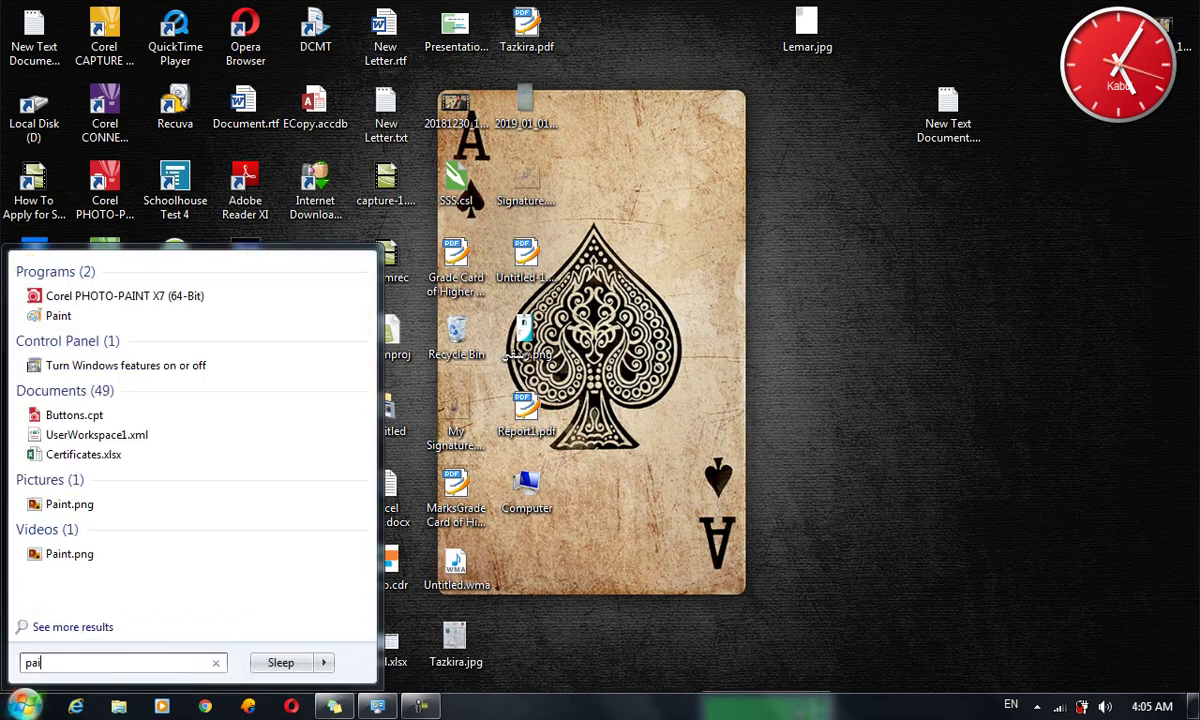
{"action": "left_click", "coordinate": [75, 318]}
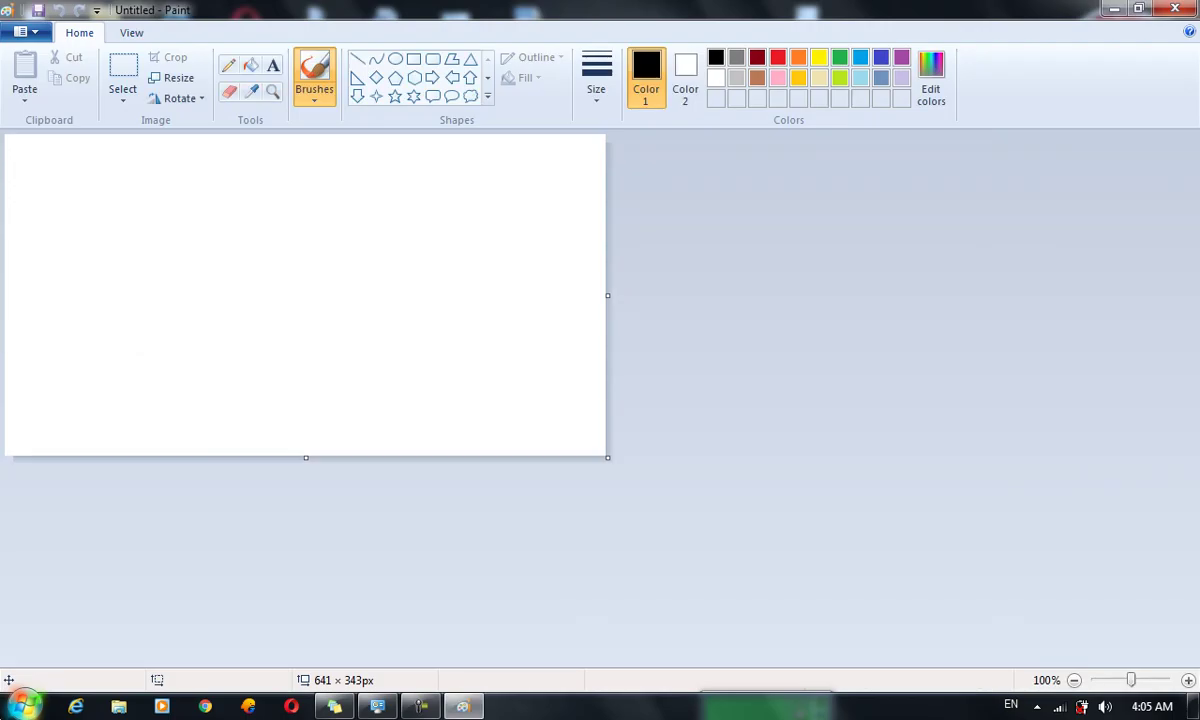
{"action": "mouse_move", "coordinate": [212, 189]}
{"action": "left_mouse_down"}
{"action": "mouse_move", "coordinate": [396, 356]}
{"action": "mouse_move", "coordinate": [396, 418]}
{"action": "left_mouse_up"}
{"action": "mouse_move", "coordinate": [376, 195]}
{"action": "left_mouse_down"}
{"action": "mouse_move", "coordinate": [247, 337]}
{"action": "mouse_move", "coordinate": [190, 347]}
{"action": "left_mouse_up"}
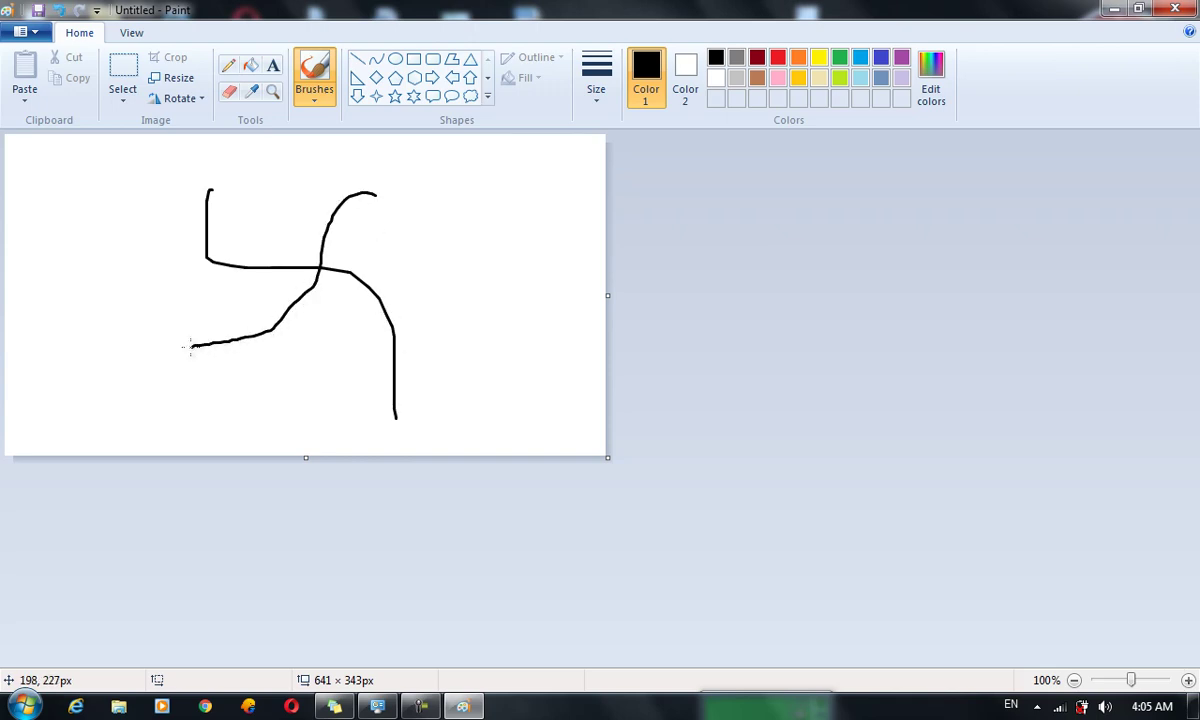
Save the drawing as a PNG named New Picture in the Pictures library
{"action": "key", "text": "ctrl+s"}
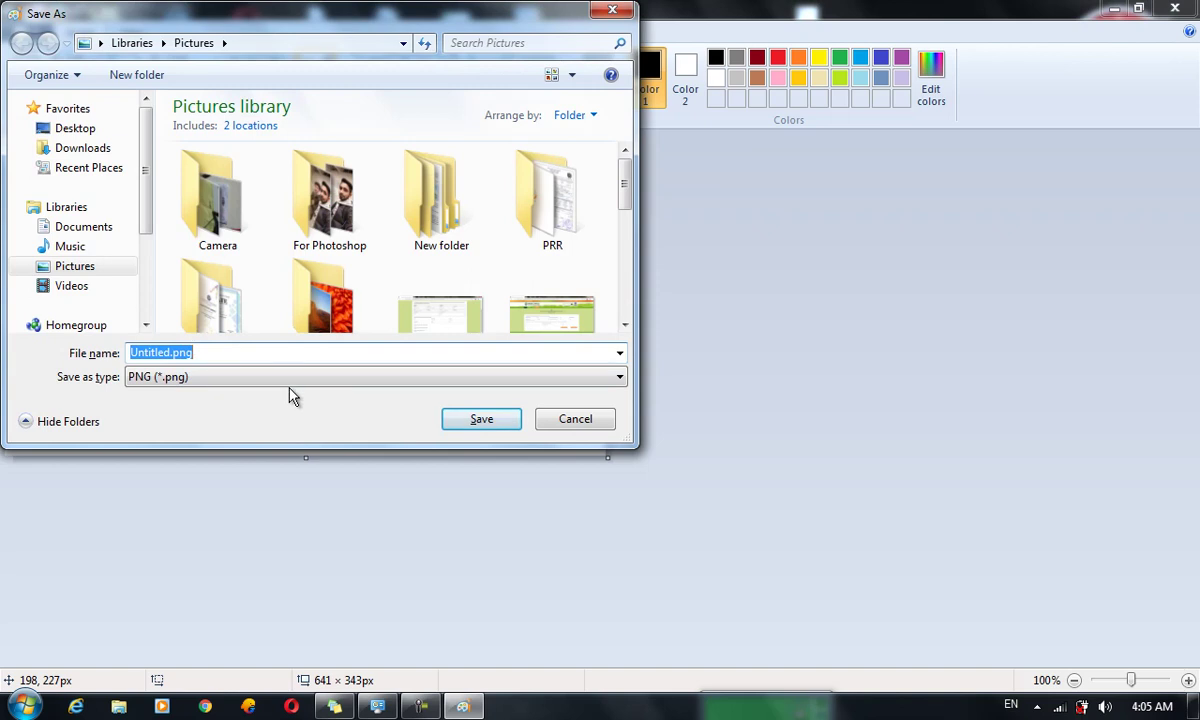
{"action": "type", "text": "New P"}
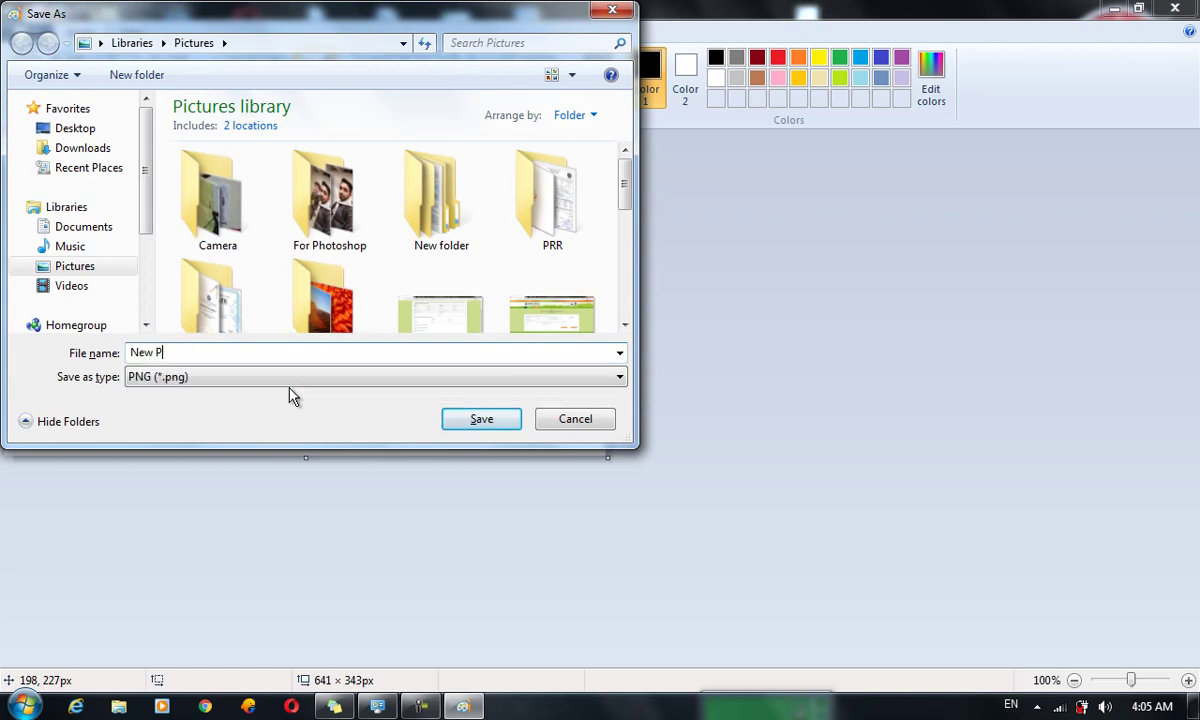
{"action": "type", "text": "icture"}
{"action": "left_click", "coordinate": [458, 424]}
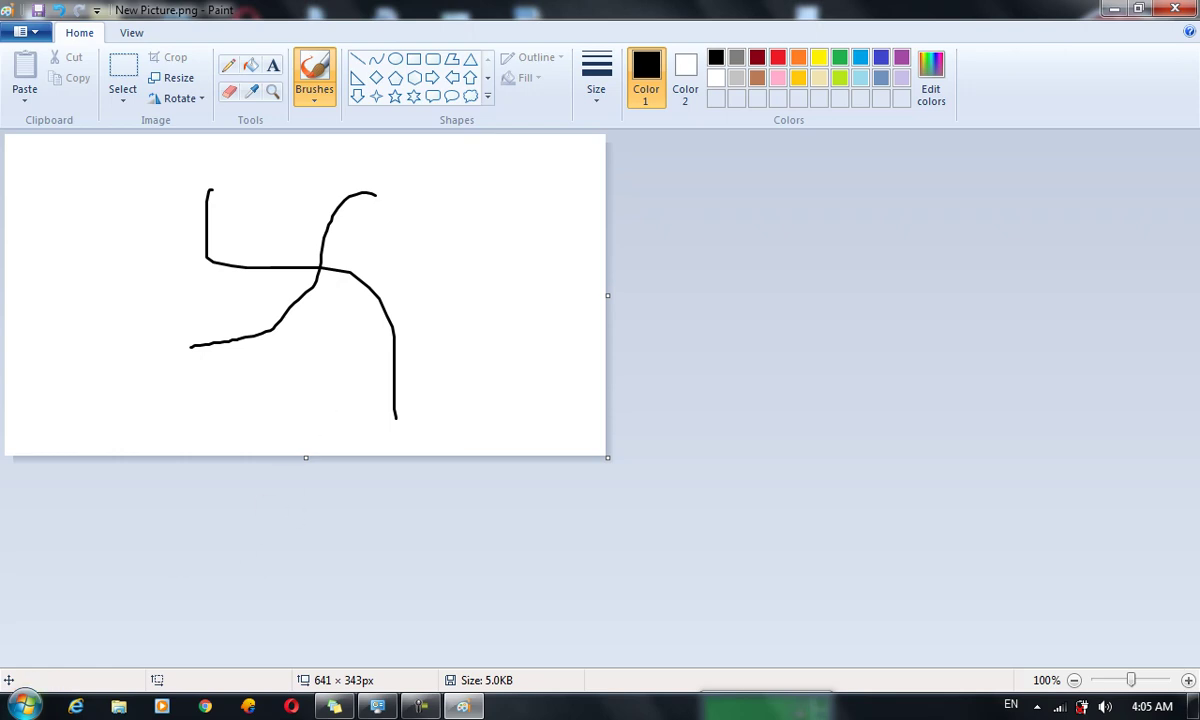
Open the Pictures library and locate the saved file New Picture.png
{"action": "key", "text": "super"}
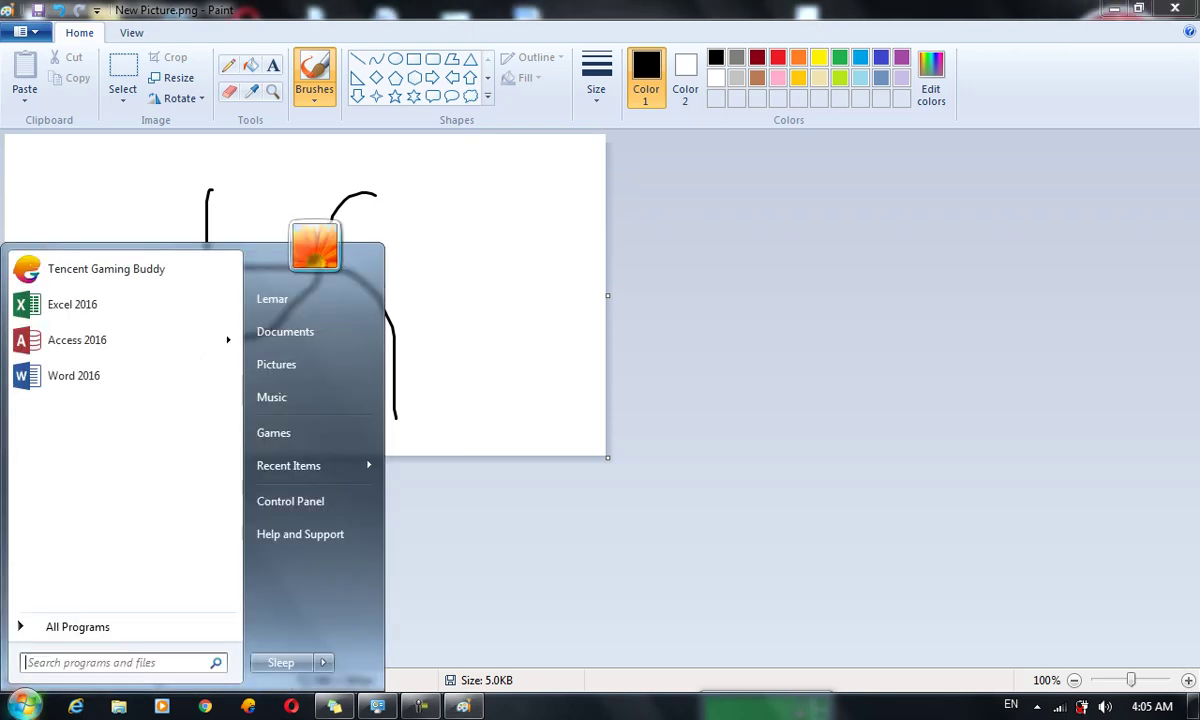
{"action": "left_click", "coordinate": [290, 380]}
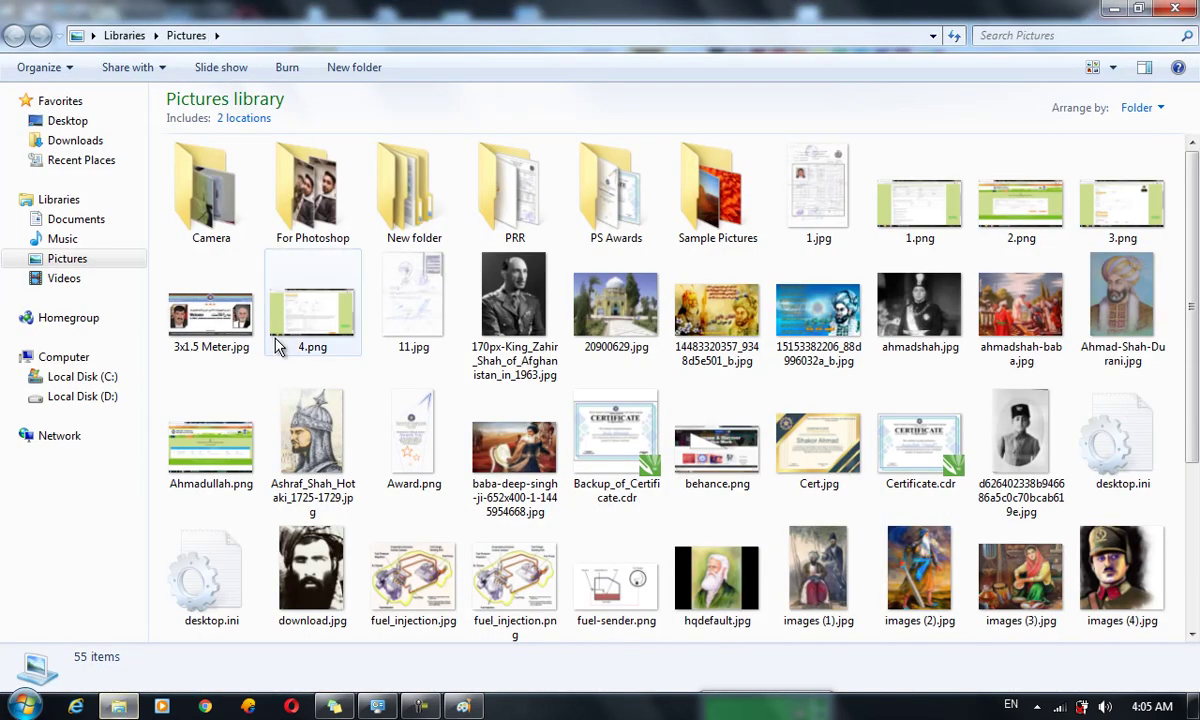
{"action": "left_click", "coordinate": [585, 452]}
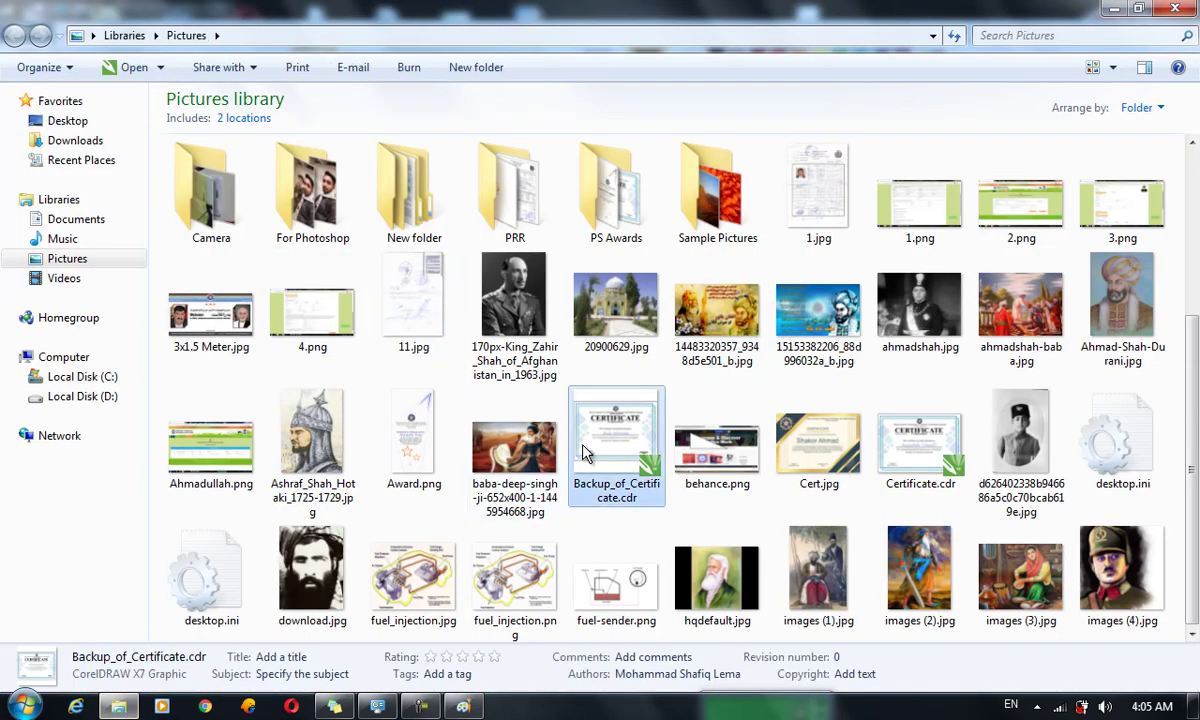
{"action": "type", "text": "new p"}
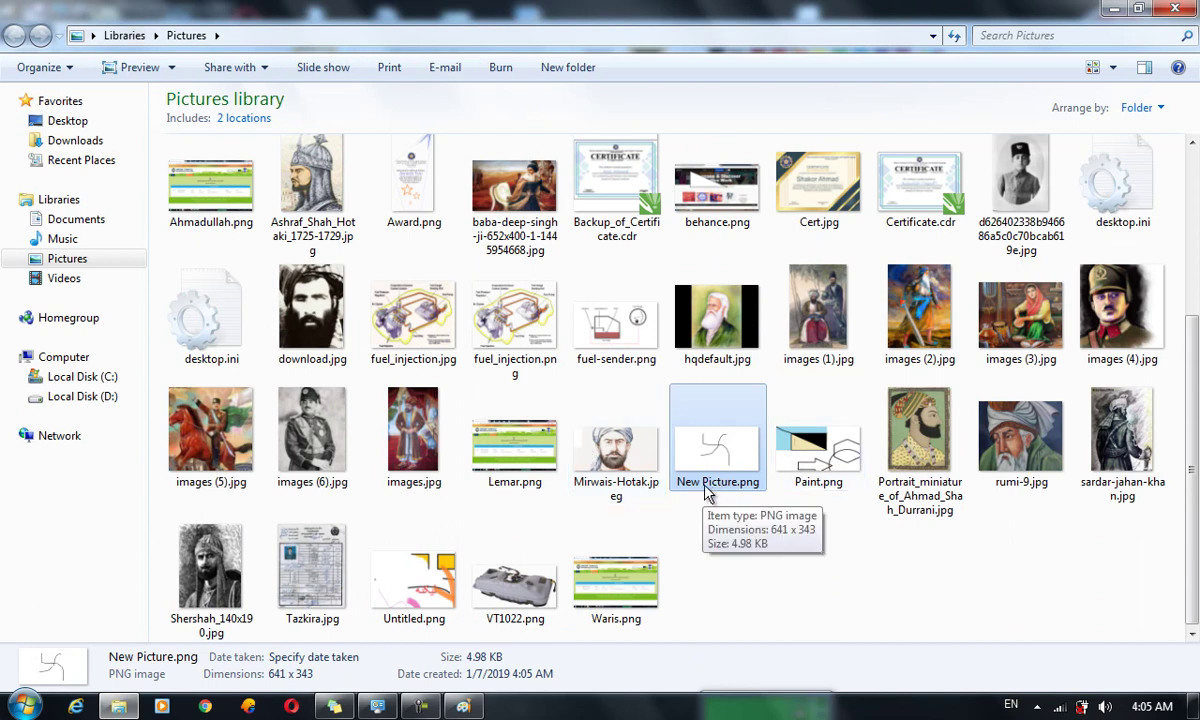
{"action": "double_click", "coordinate": [712, 470]}
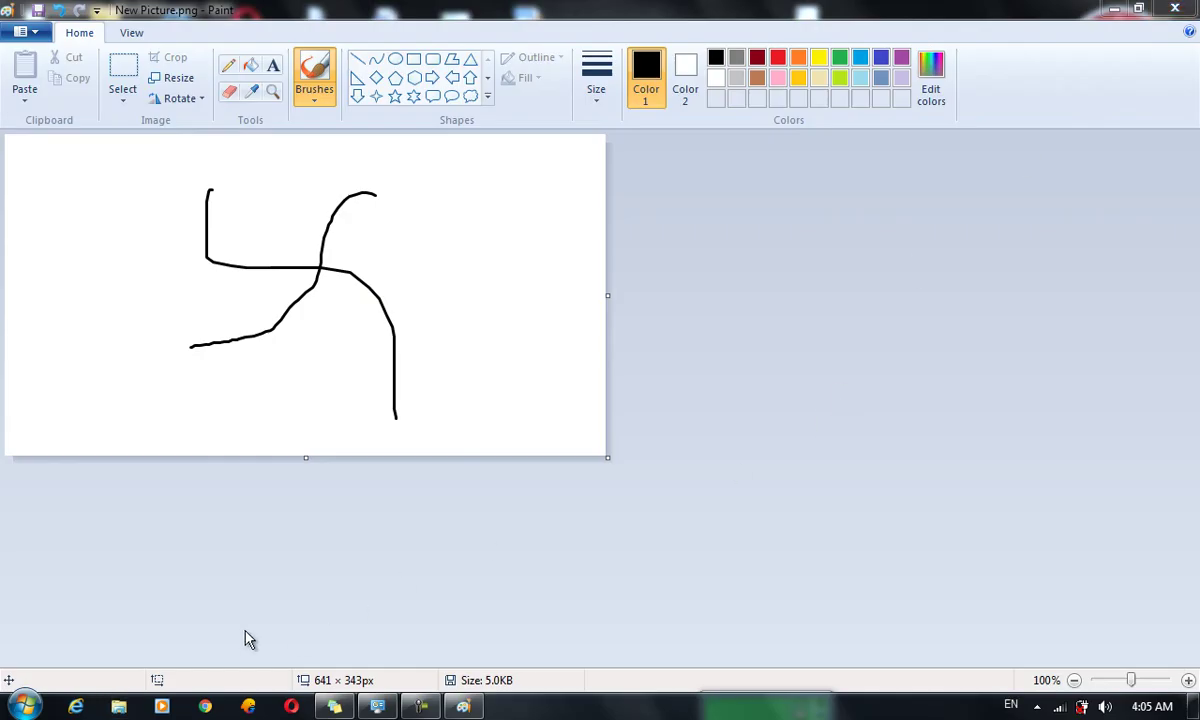
Open Control Panel from the Start menu and maximize its window
{"action": "left_click", "coordinate": [24, 706]}
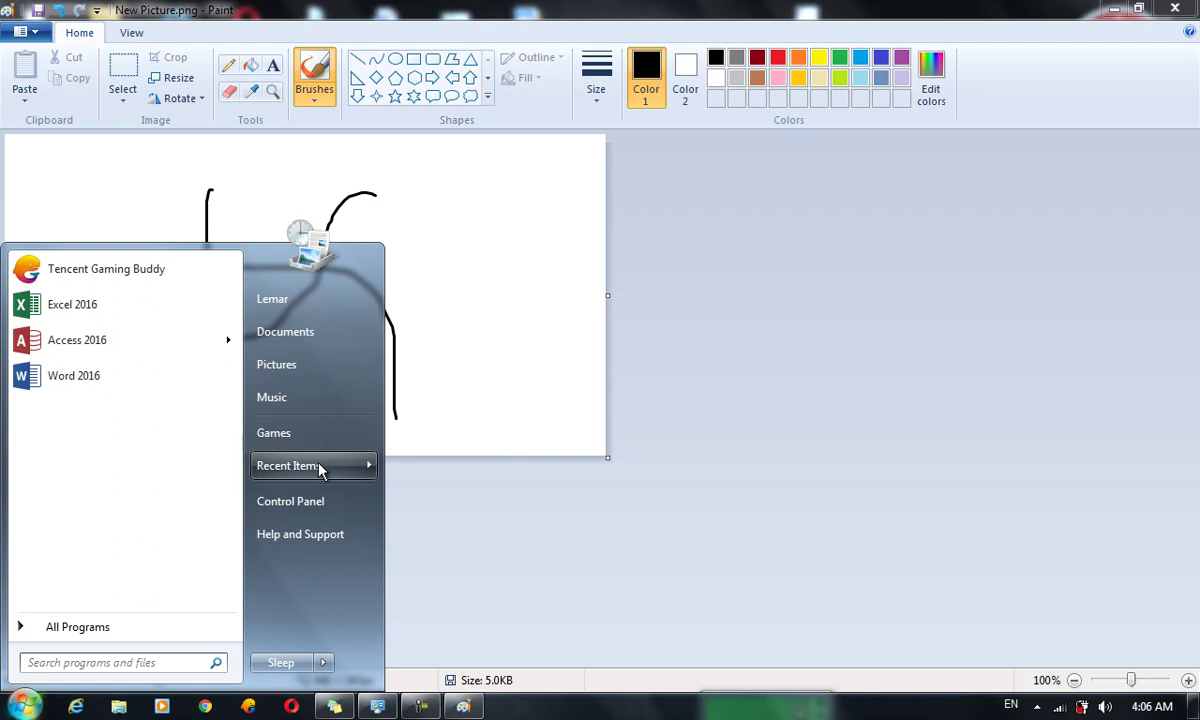
{"action": "mouse_move", "coordinate": [320, 473]}
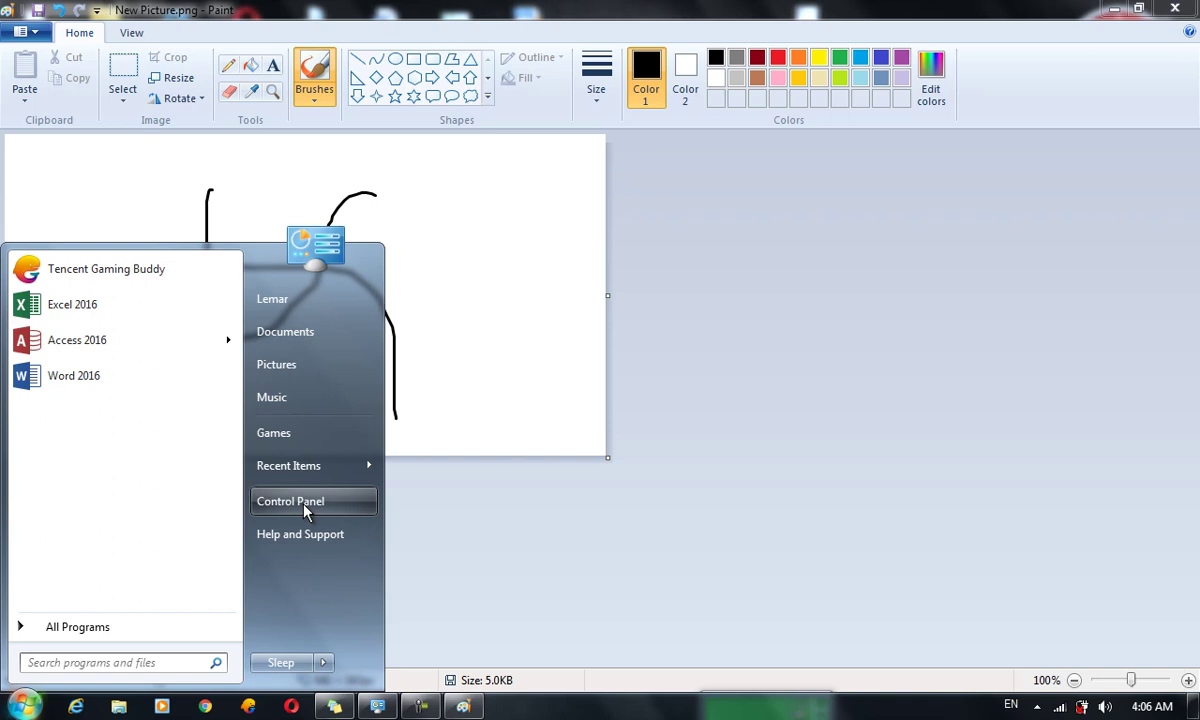
{"action": "left_click", "coordinate": [292, 501]}
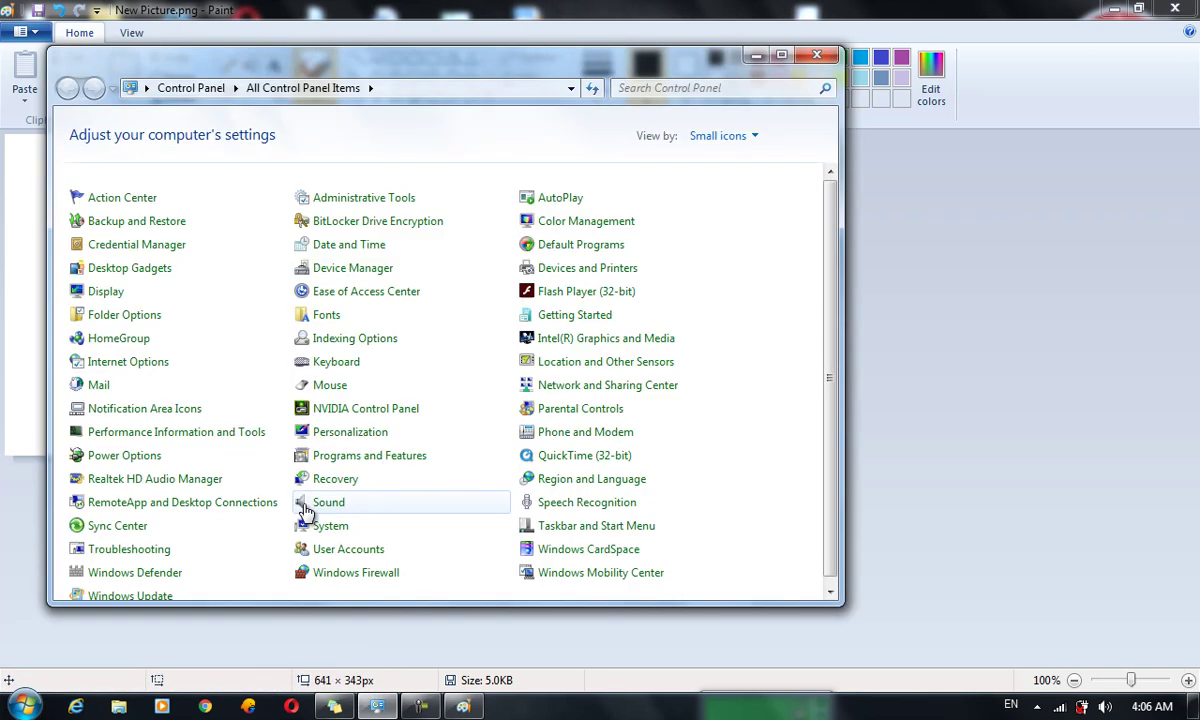
{"action": "left_click", "coordinate": [782, 55]}
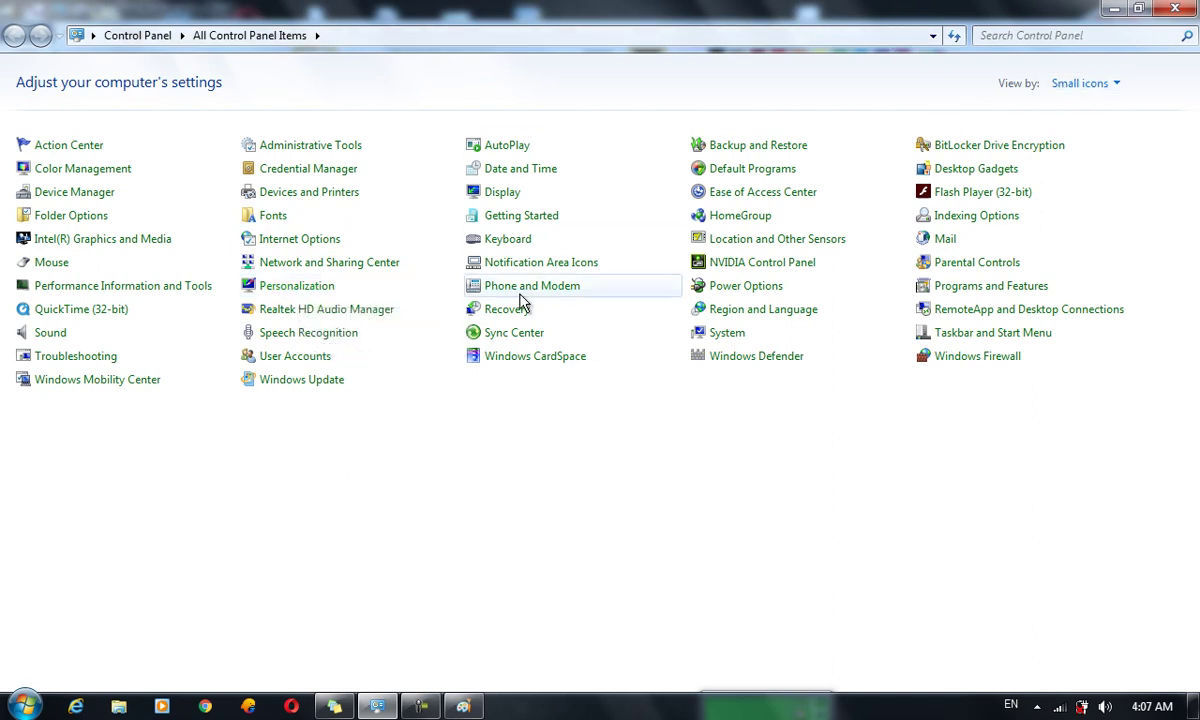
Try Control Panel's Large icons and Category views, and finish with Large icons
{"action": "left_click", "coordinate": [1077, 88]}
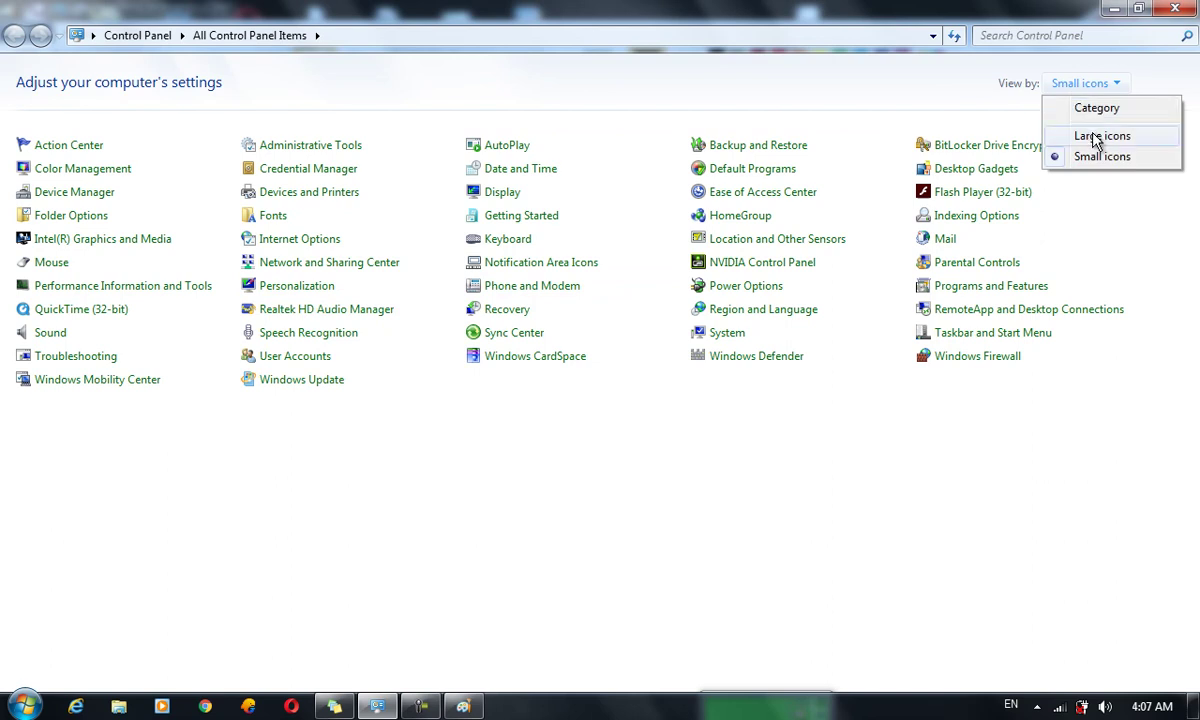
{"action": "left_click", "coordinate": [1095, 138]}
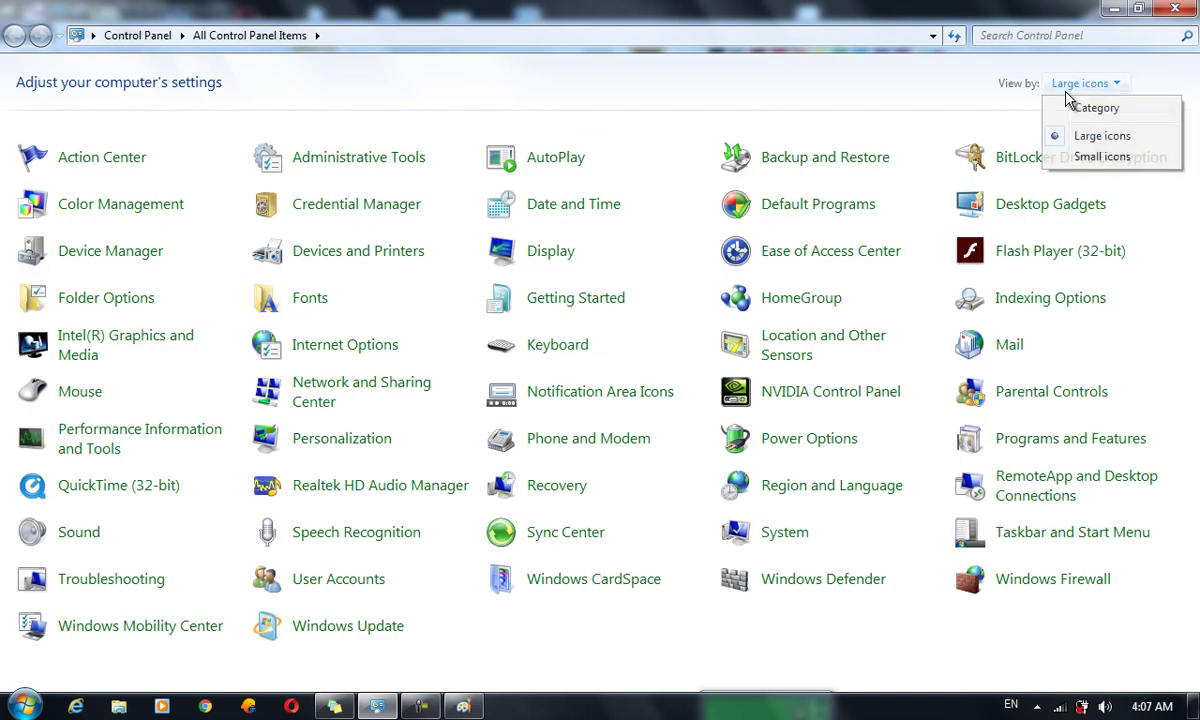
{"action": "left_click", "coordinate": [1080, 112]}
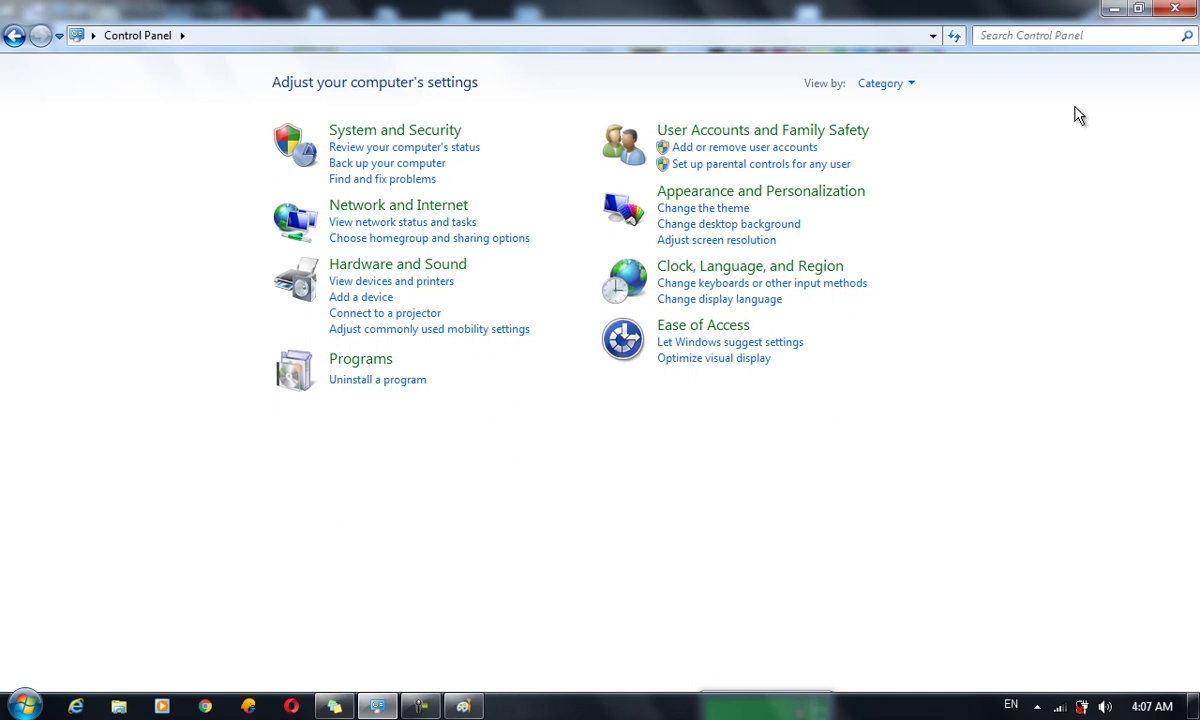
{"action": "left_click", "coordinate": [895, 86]}
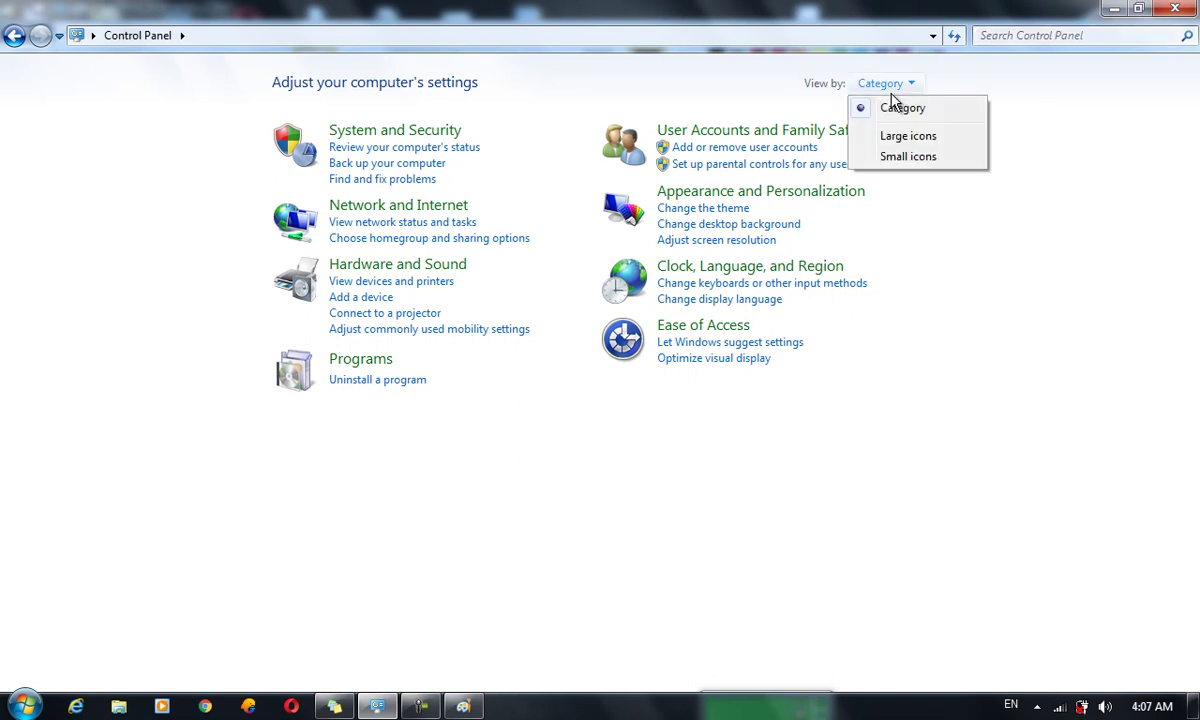
{"action": "left_click", "coordinate": [935, 137]}
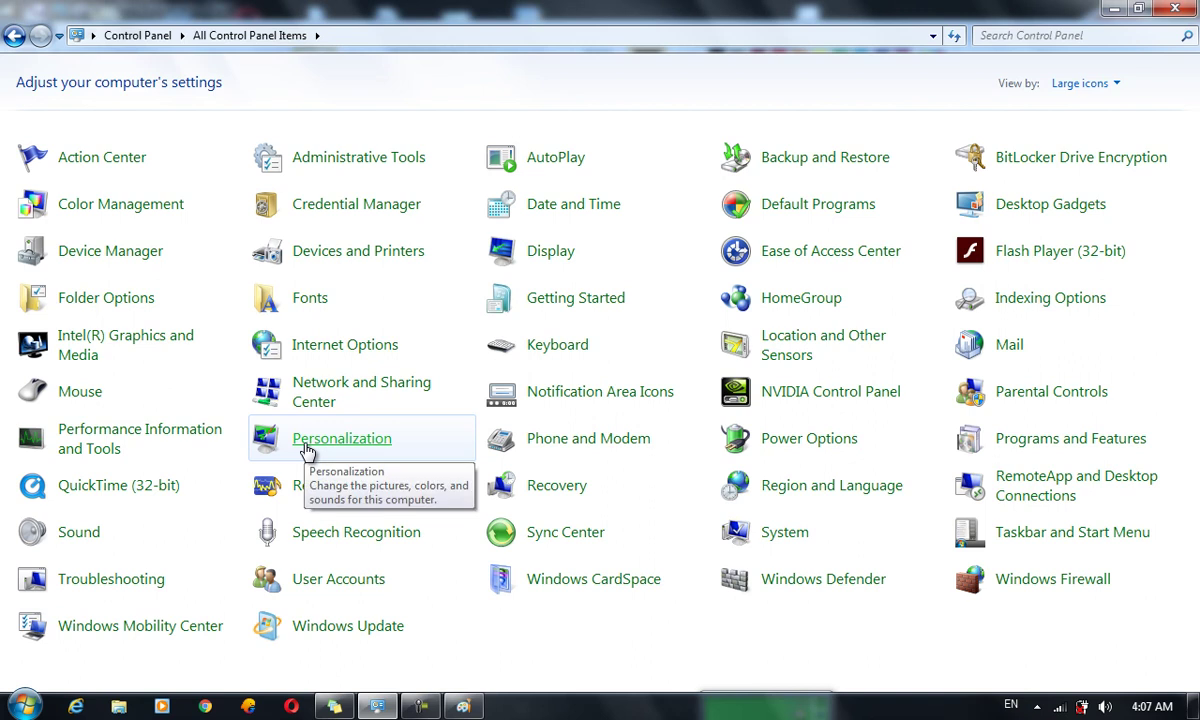
Uncover the desktop behind Control Panel and Paint, and open its Personalization settings
{"action": "left_click_drag", "start_coordinate": [682, 6], "coordinate": [714, 367]}
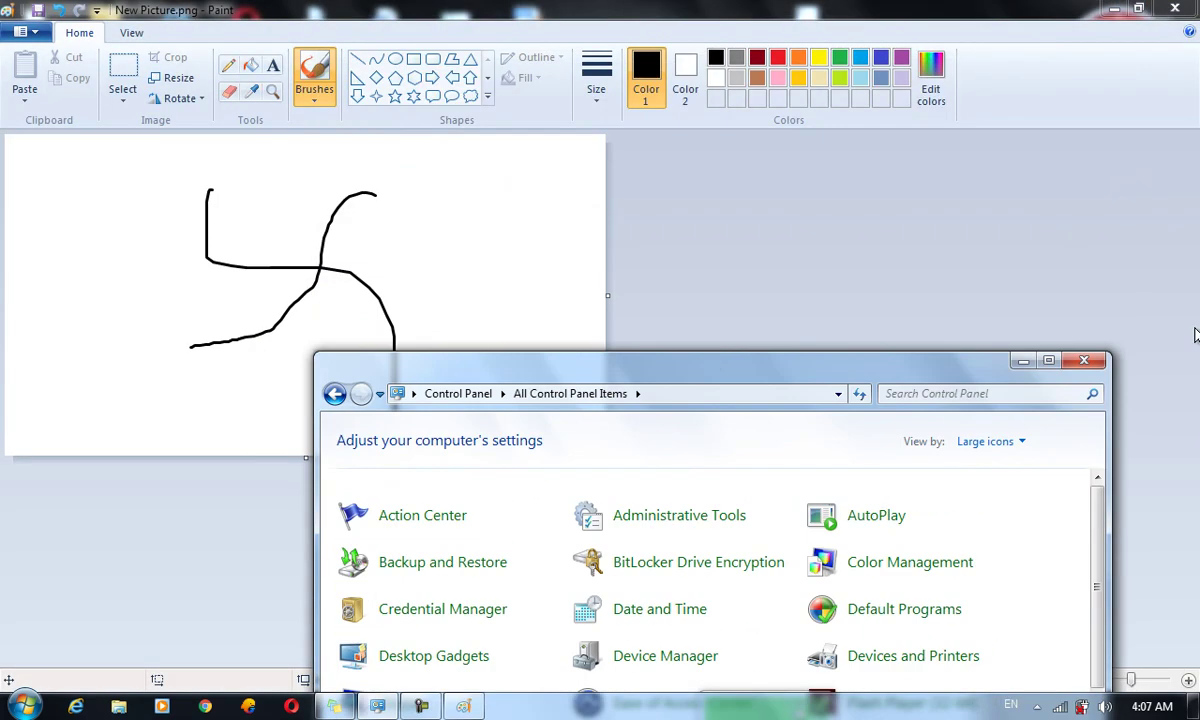
{"action": "left_click", "coordinate": [1113, 8]}
{"action": "right_click", "coordinate": [704, 154]}
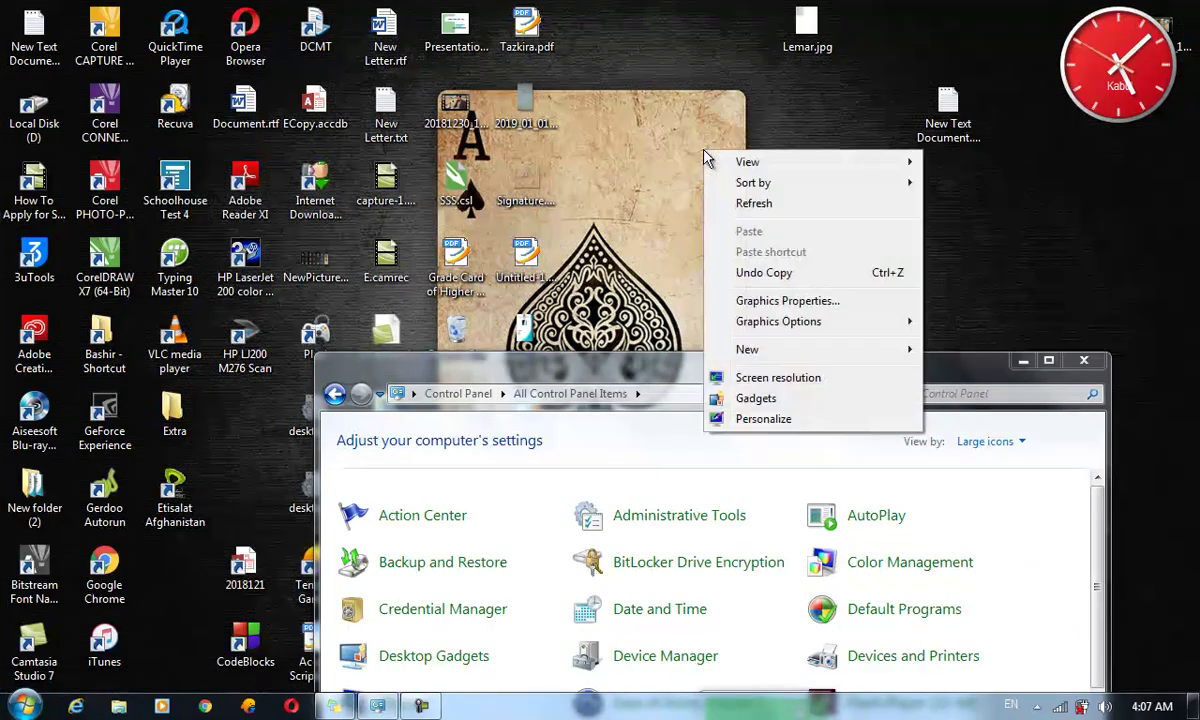
{"action": "left_click", "coordinate": [790, 421]}
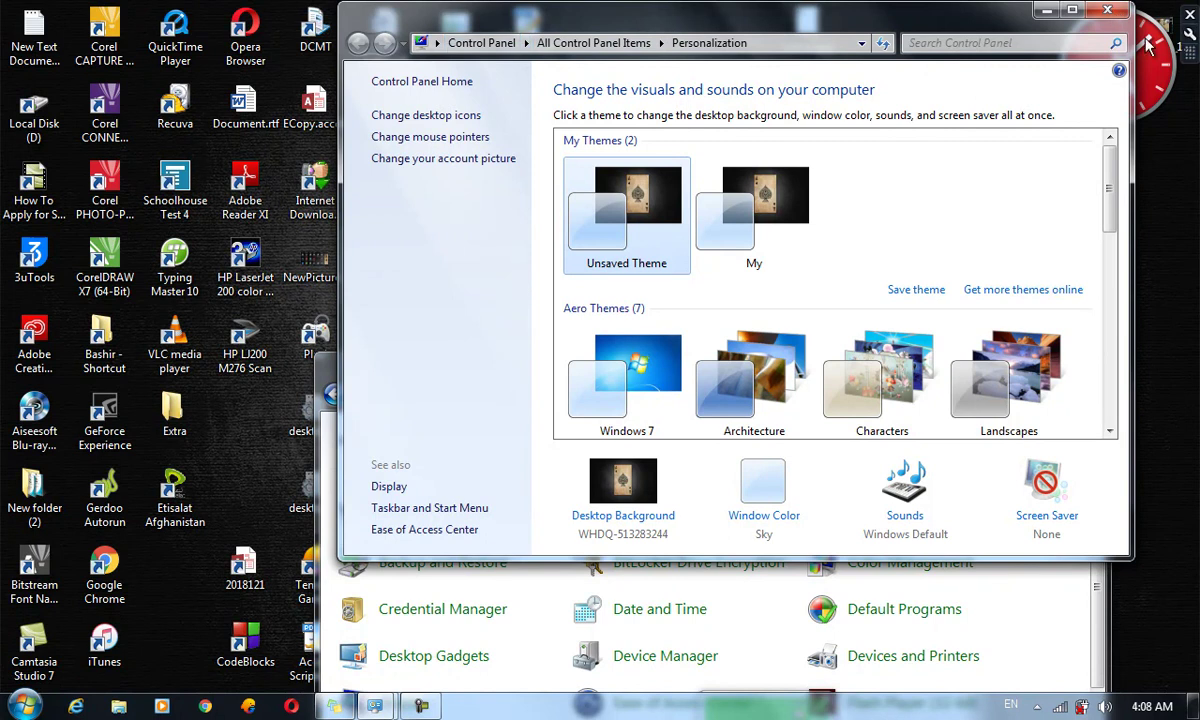
Close the Personalization window and bring the Control Panel window back into full view
{"action": "left_click", "coordinate": [1110, 11]}
{"action": "double_click", "coordinate": [695, 358]}
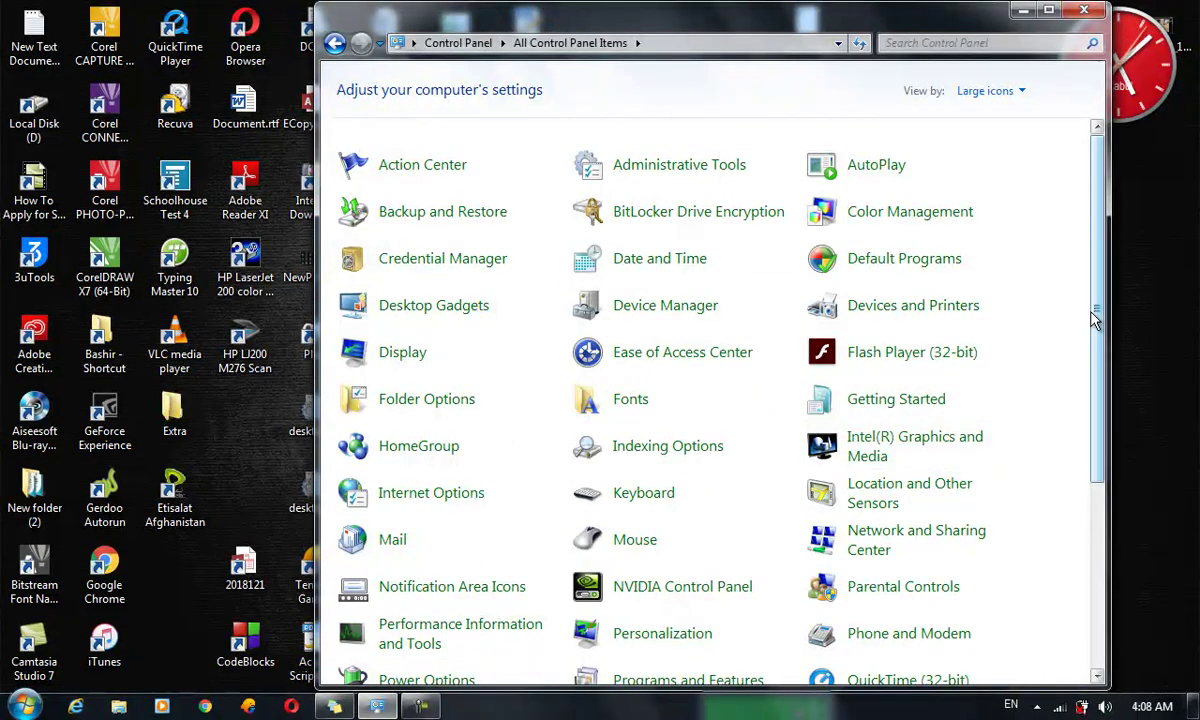
Open Personalization from the Control Panel items and snap its window to half of the screen beside the desktop icons
{"action": "left_click_drag", "start_coordinate": [1093, 316], "coordinate": [1095, 501]}
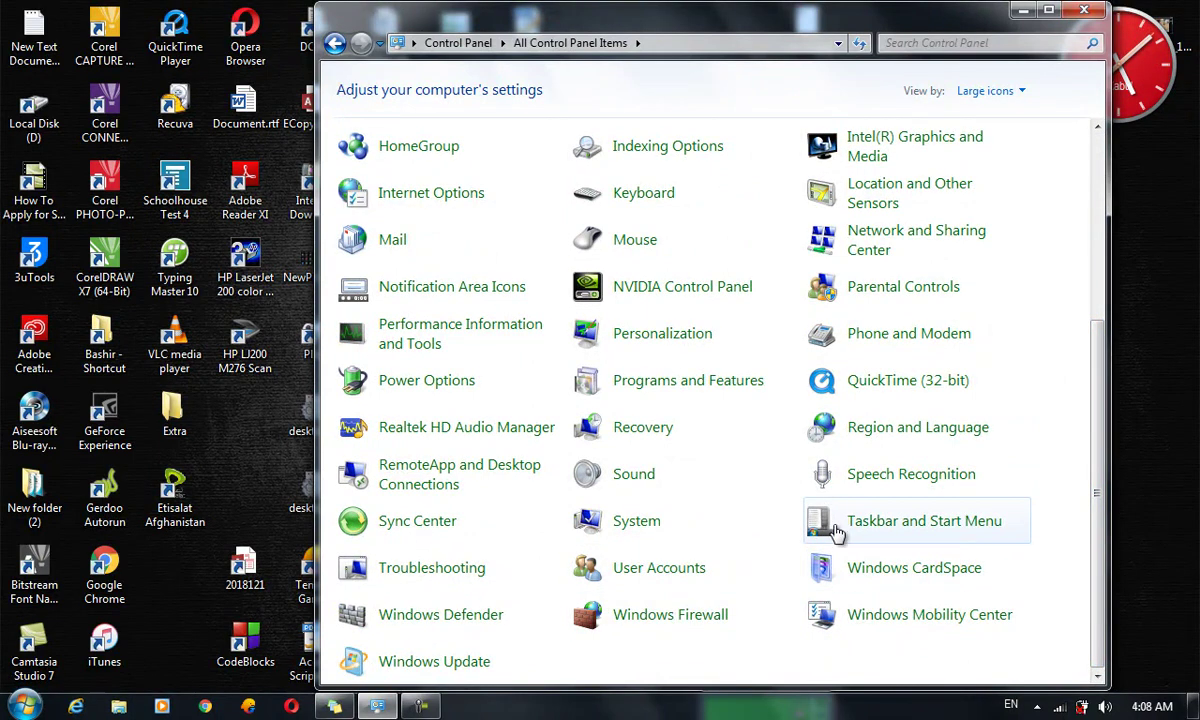
{"action": "left_click", "coordinate": [645, 343]}
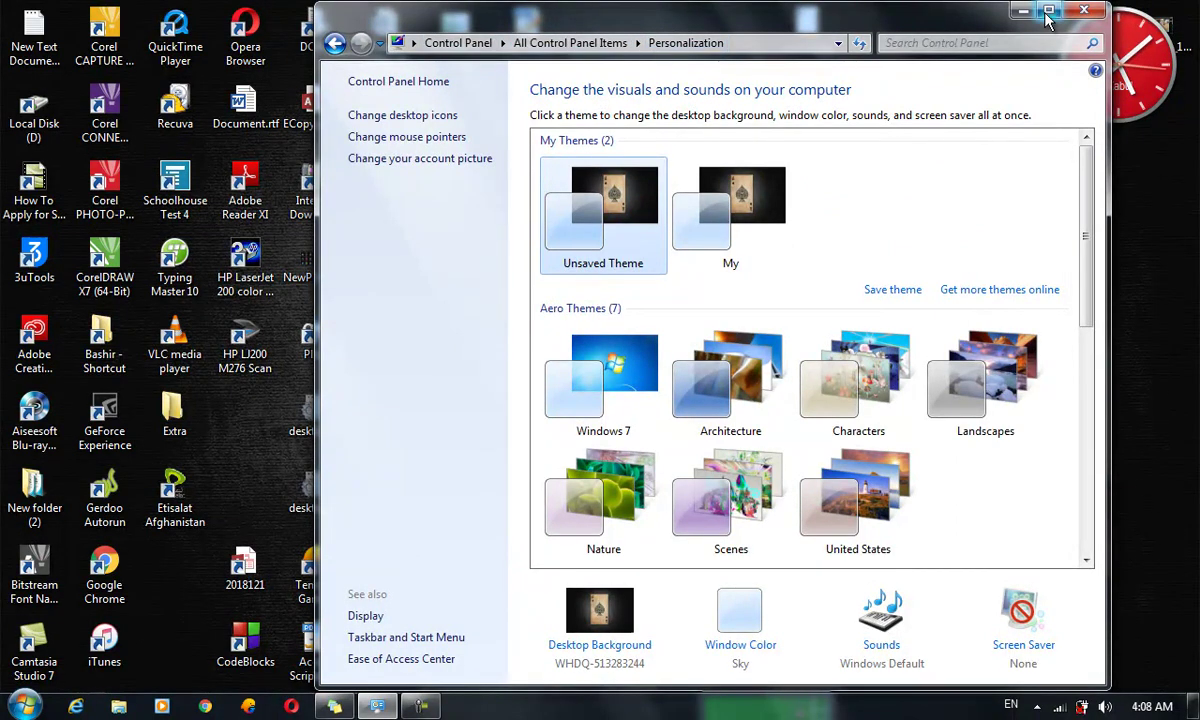
{"action": "double_click", "coordinate": [980, 15]}
{"action": "double_click", "coordinate": [1075, 10]}
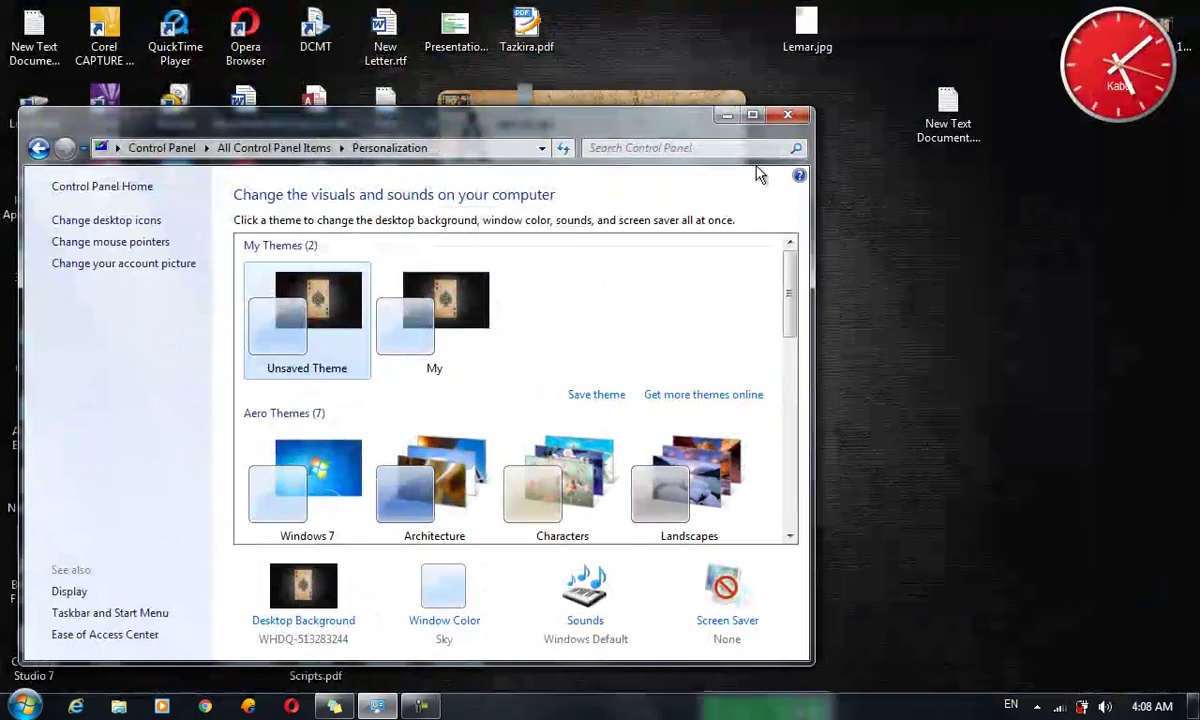
{"action": "right_click", "coordinate": [955, 232]}
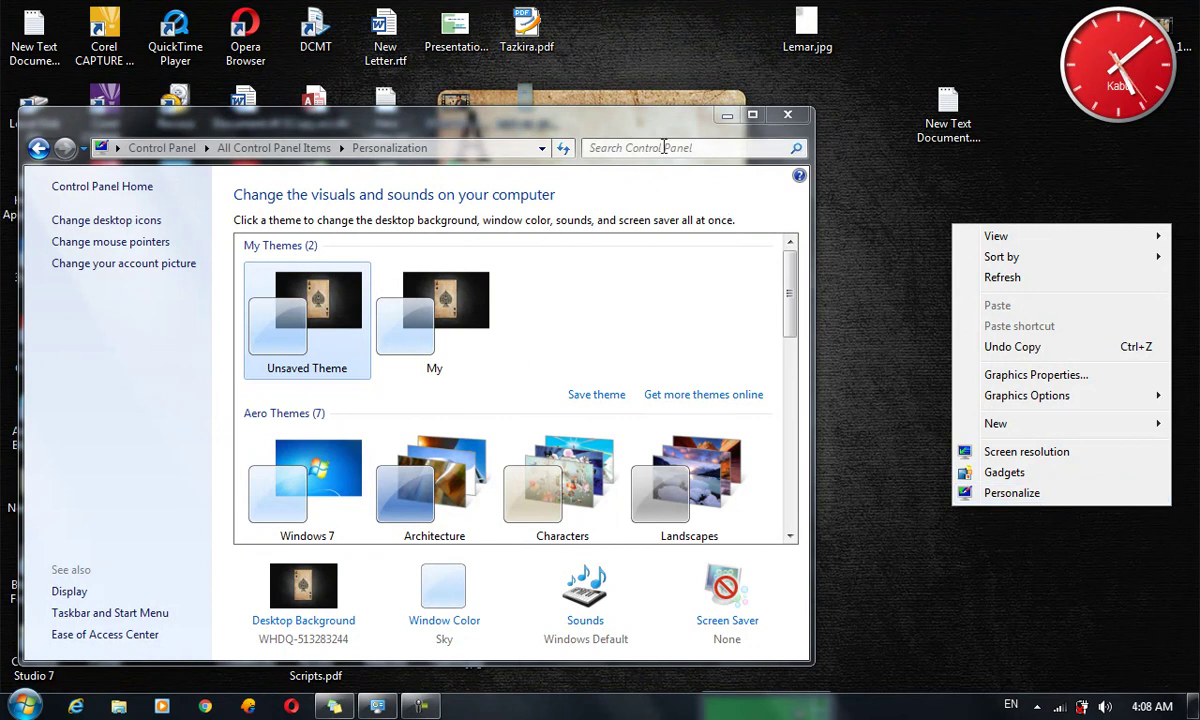
{"action": "left_click_drag", "start_coordinate": [645, 137], "coordinate": [1197, 258]}
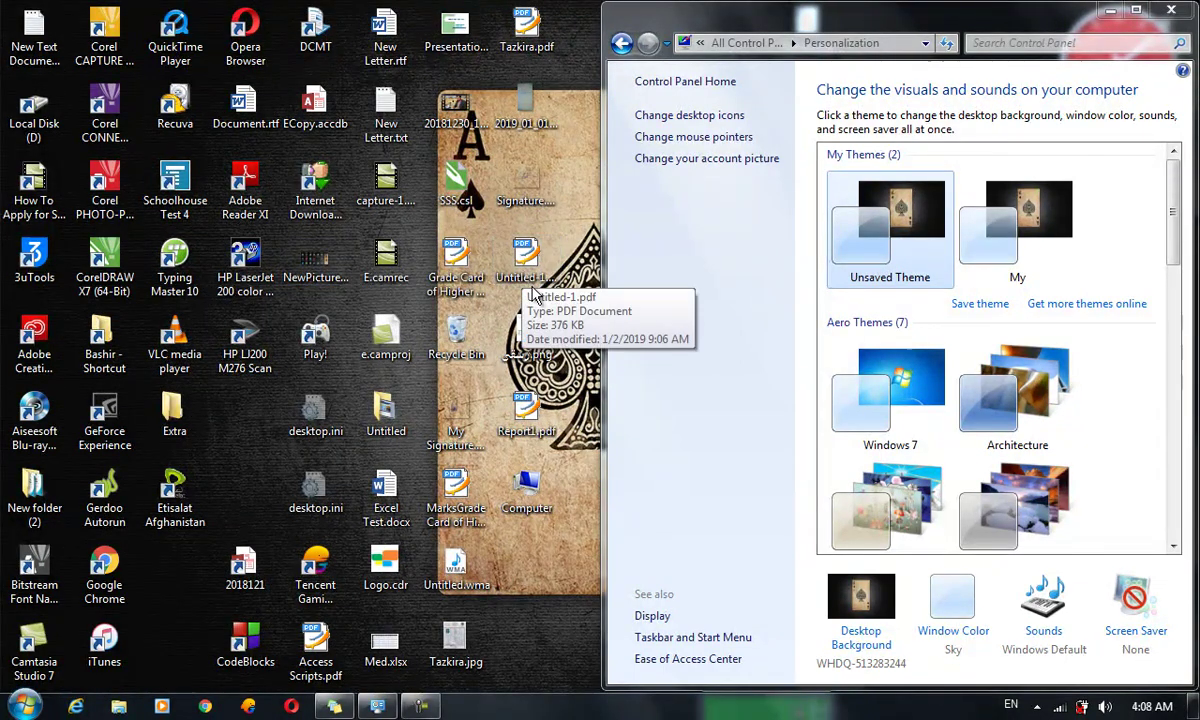
Open the Desktop Background settings and set the picture location to Desktop
{"action": "left_click", "coordinate": [866, 596]}
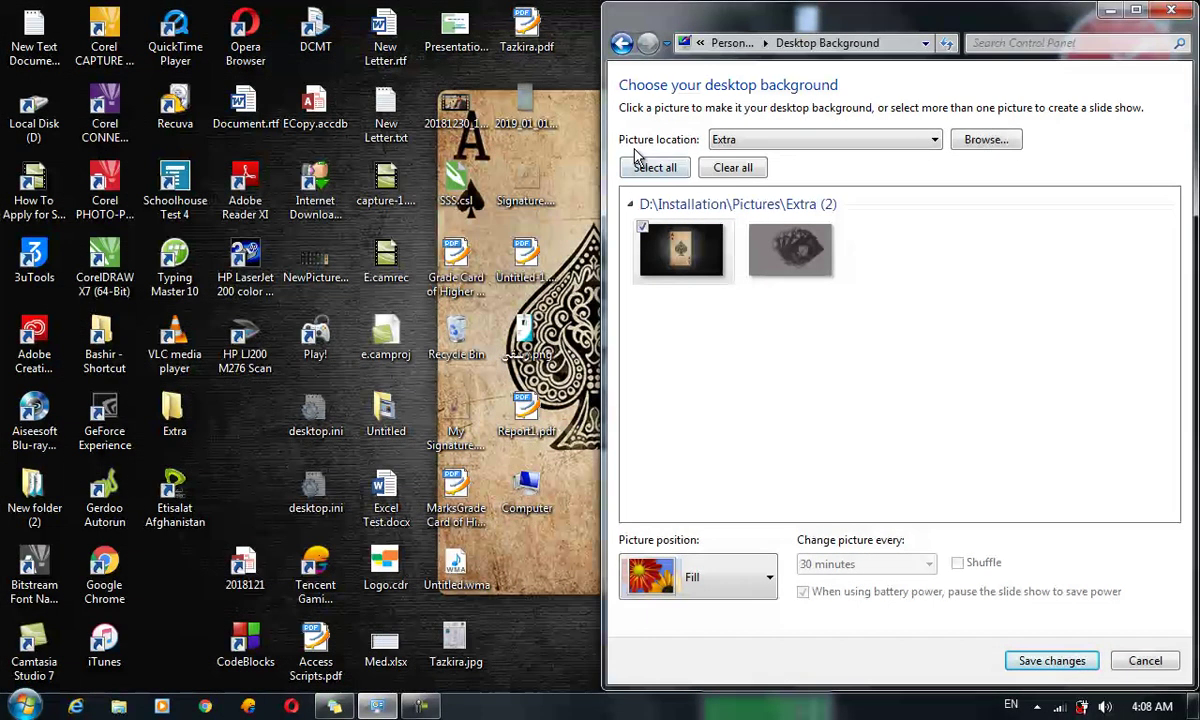
{"action": "left_click", "coordinate": [720, 141]}
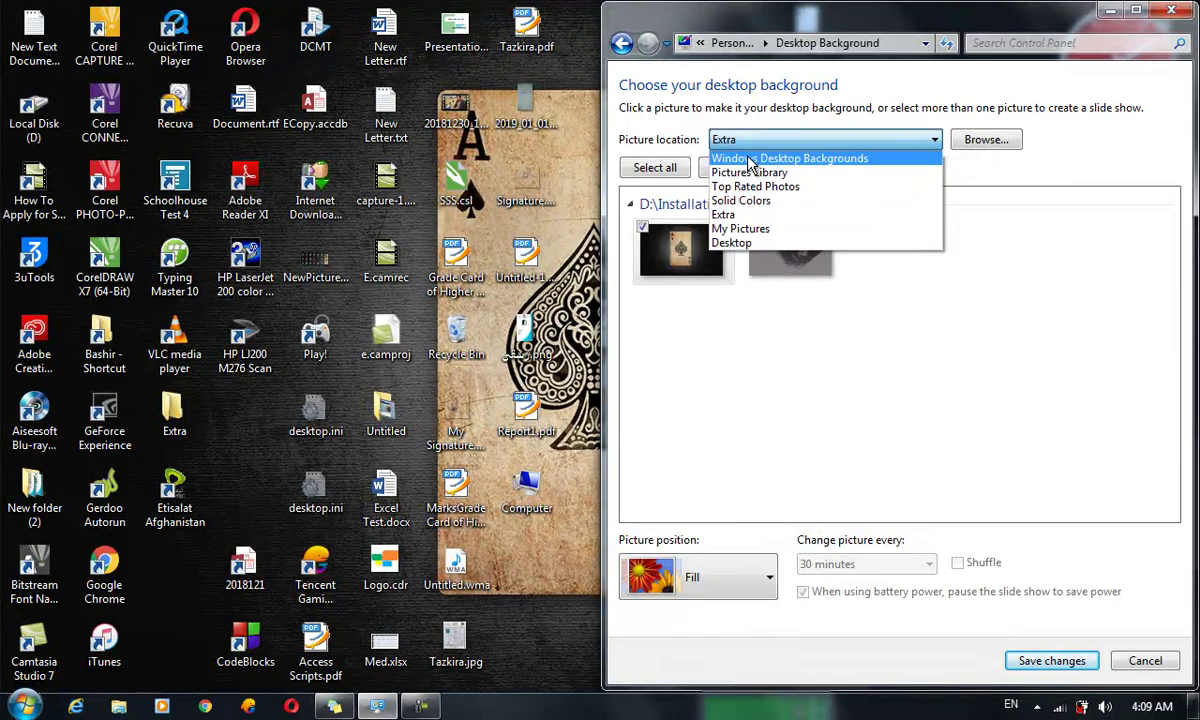
{"action": "left_click", "coordinate": [735, 243]}
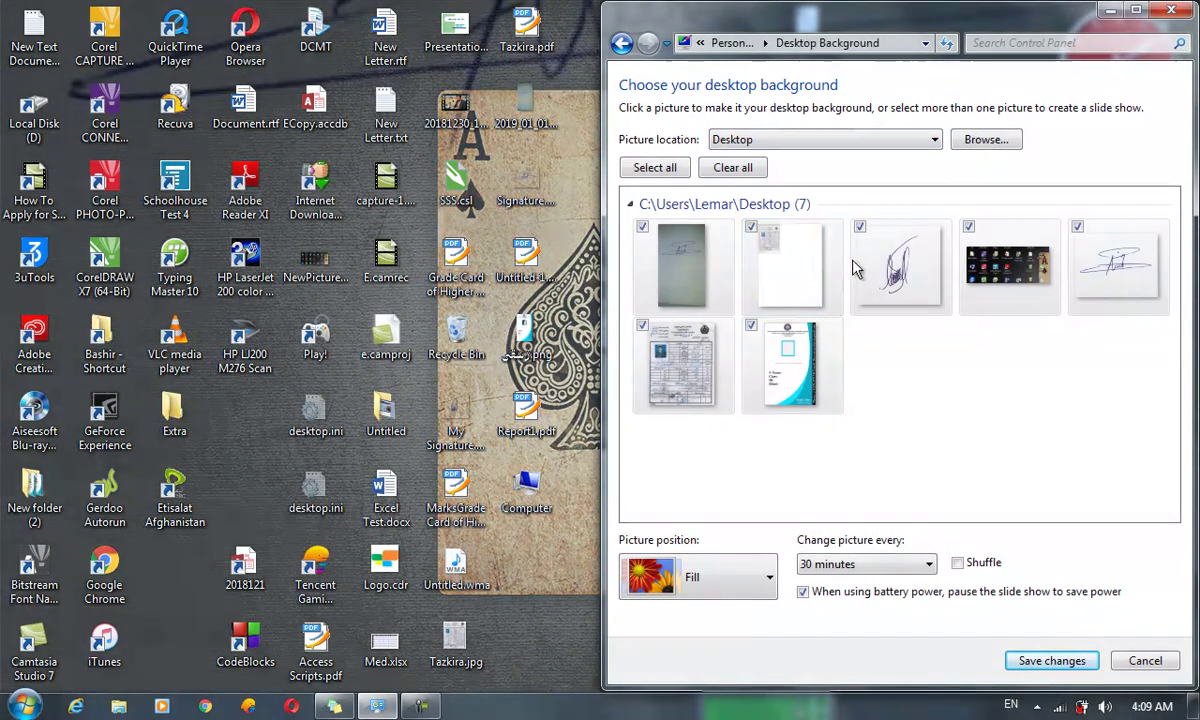
{"action": "left_click", "coordinate": [855, 268]}
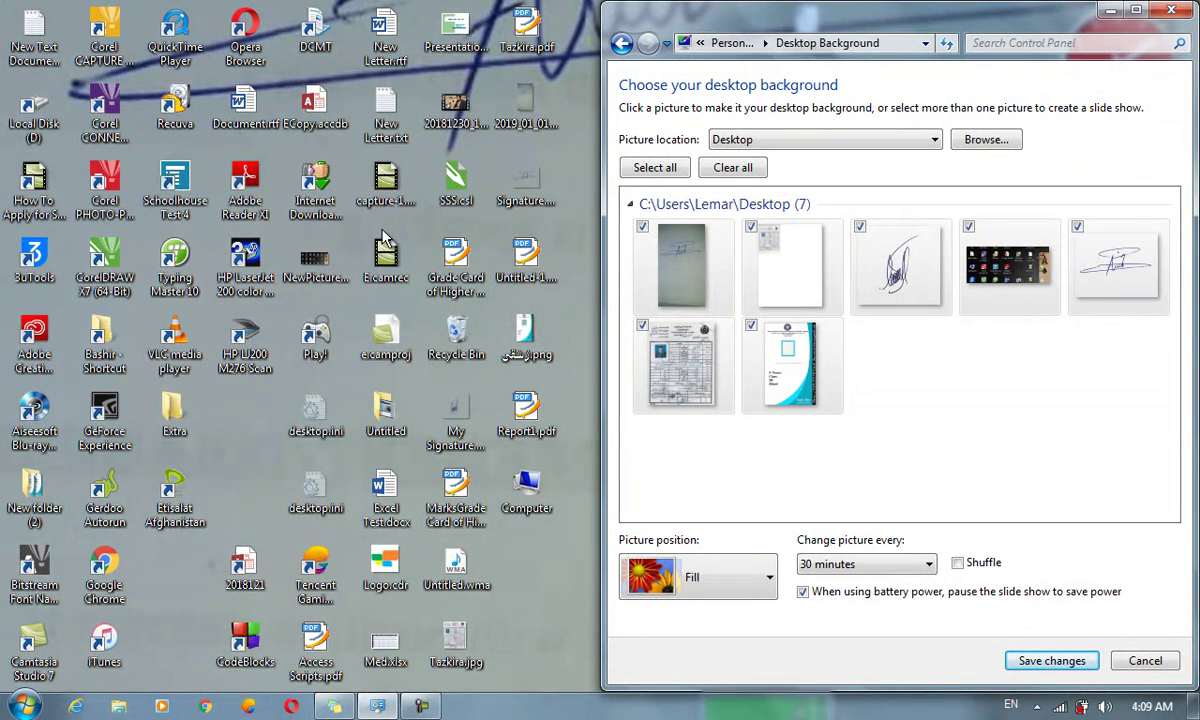
Try My Pictures as the background picture location, and switch the location to Extra
{"action": "left_click", "coordinate": [727, 140]}
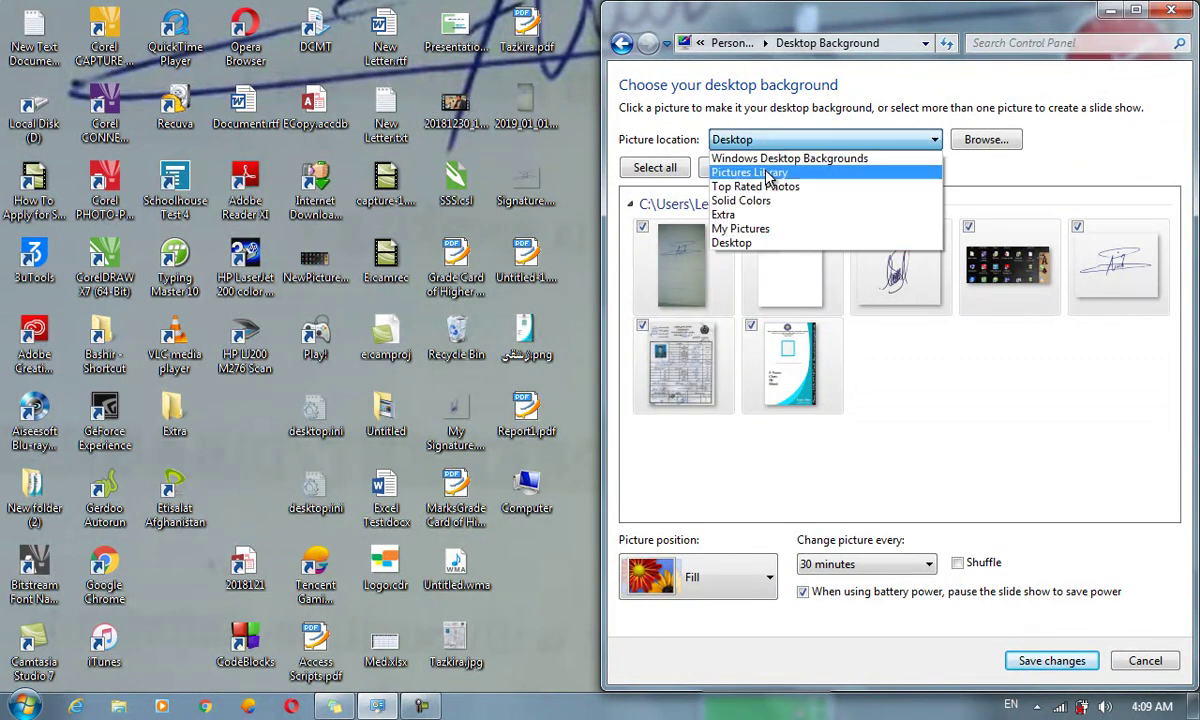
{"action": "left_click", "coordinate": [781, 229]}
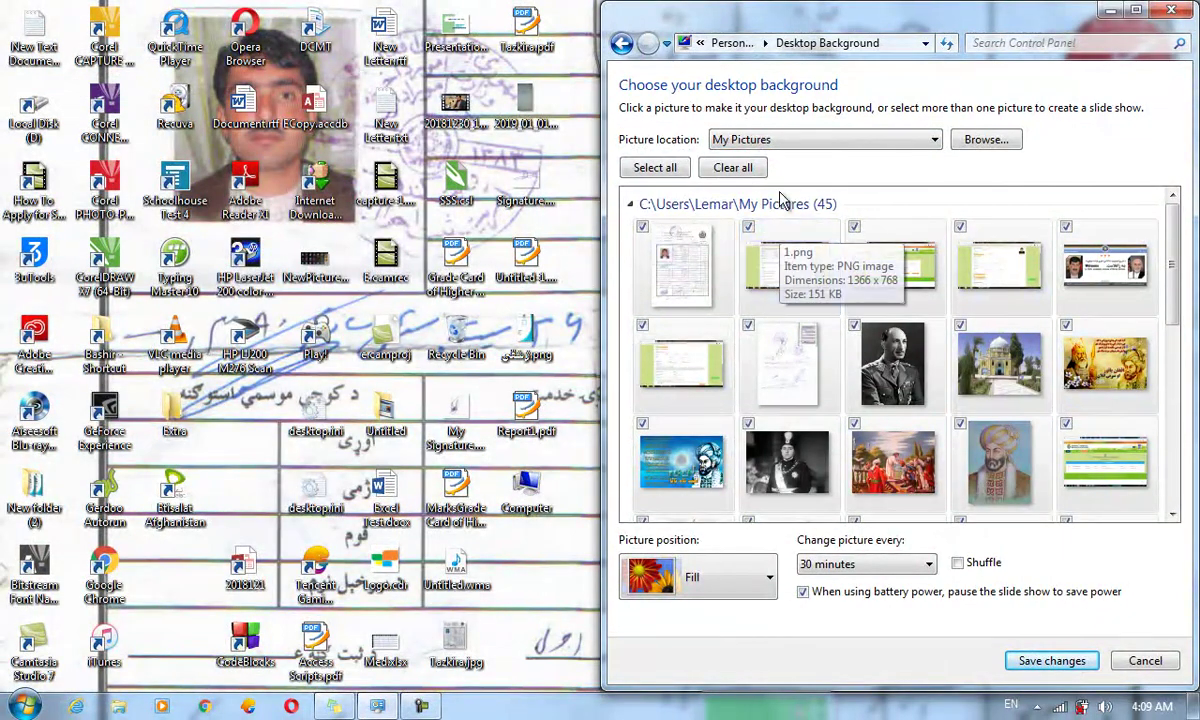
{"action": "left_click", "coordinate": [768, 146]}
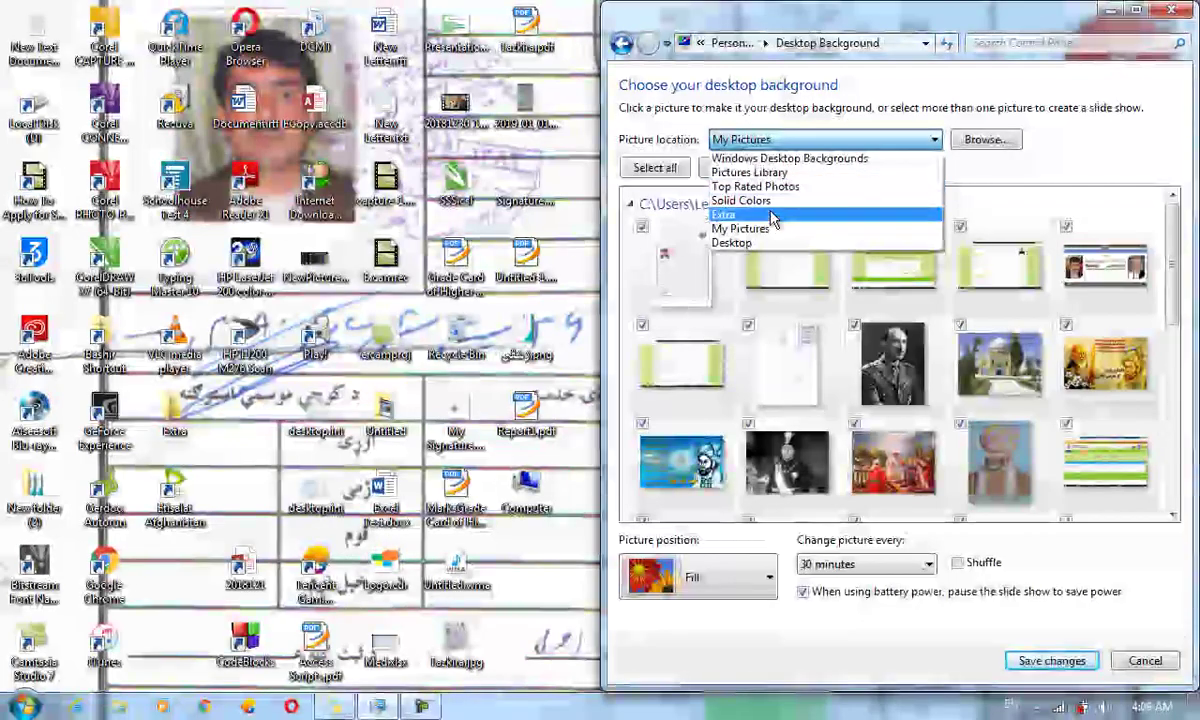
{"action": "left_click", "coordinate": [776, 222]}
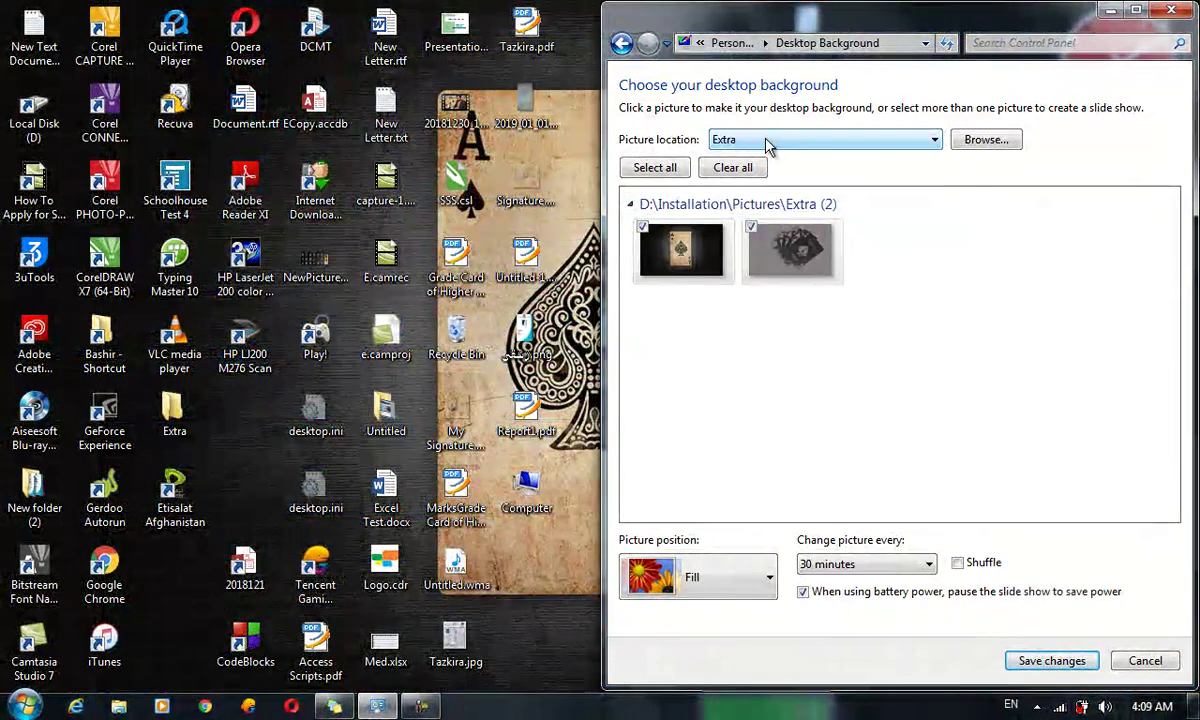
Try the light grey solid color as the desktop background, and switch the picture location to Top Rated Photos
{"action": "left_click", "coordinate": [768, 146]}
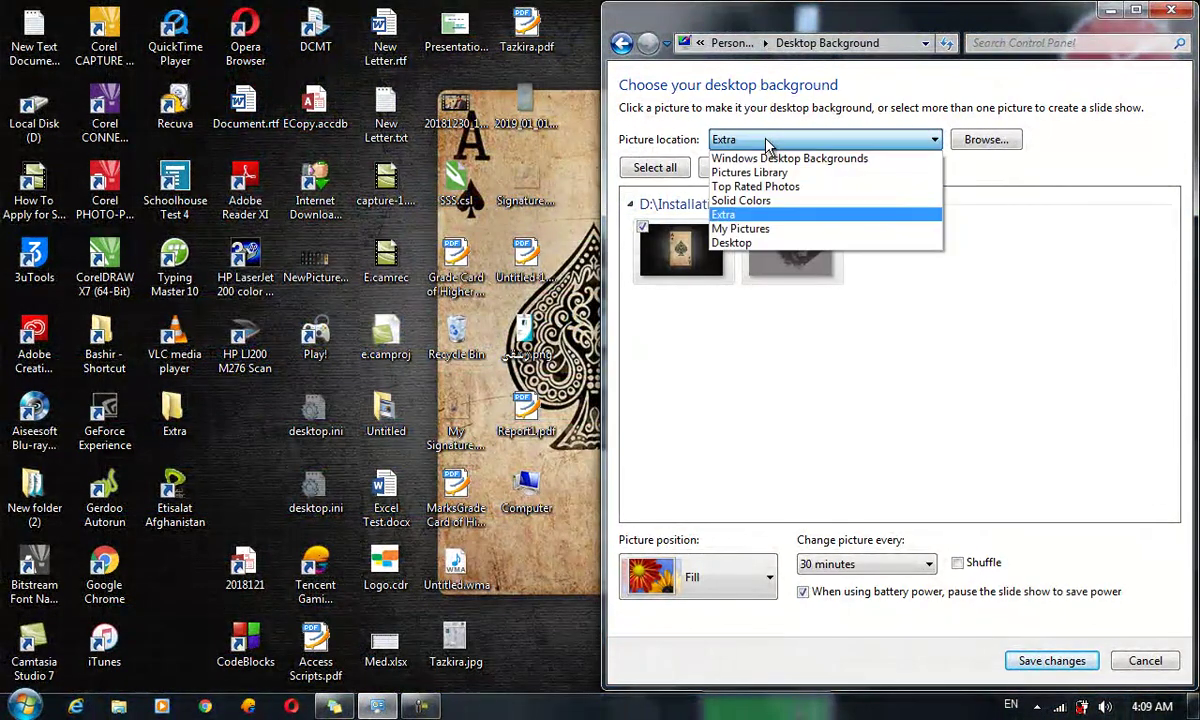
{"action": "left_click", "coordinate": [768, 205]}
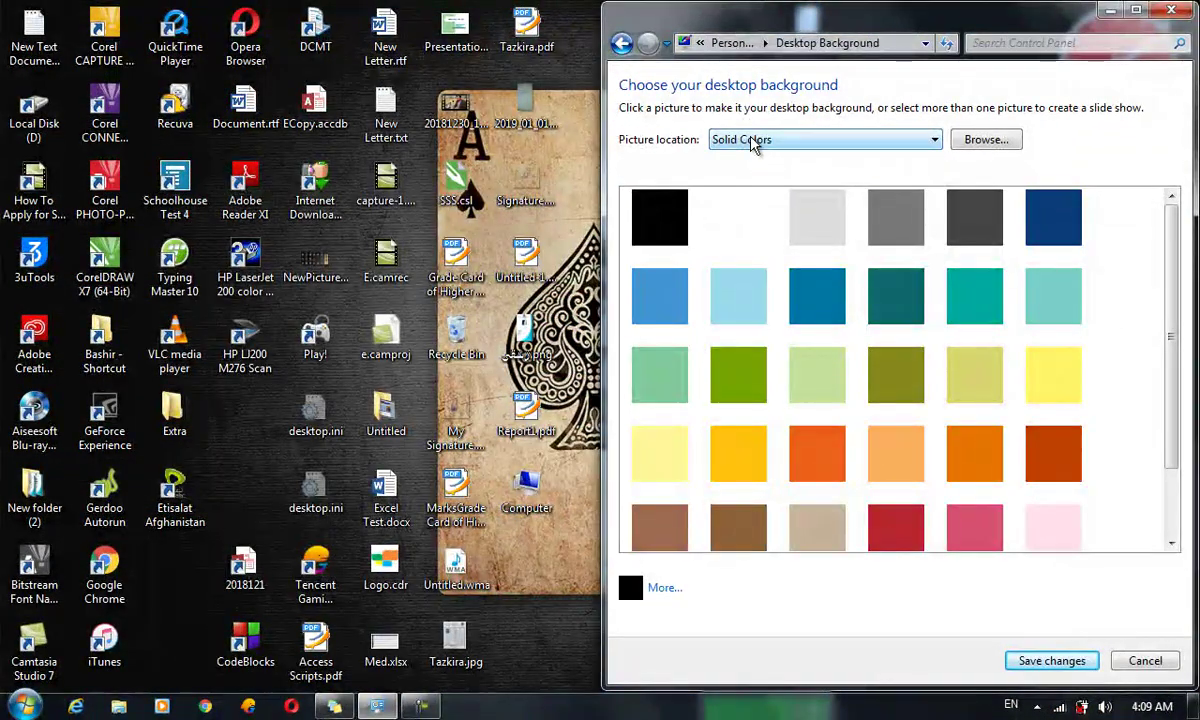
{"action": "left_click", "coordinate": [803, 233]}
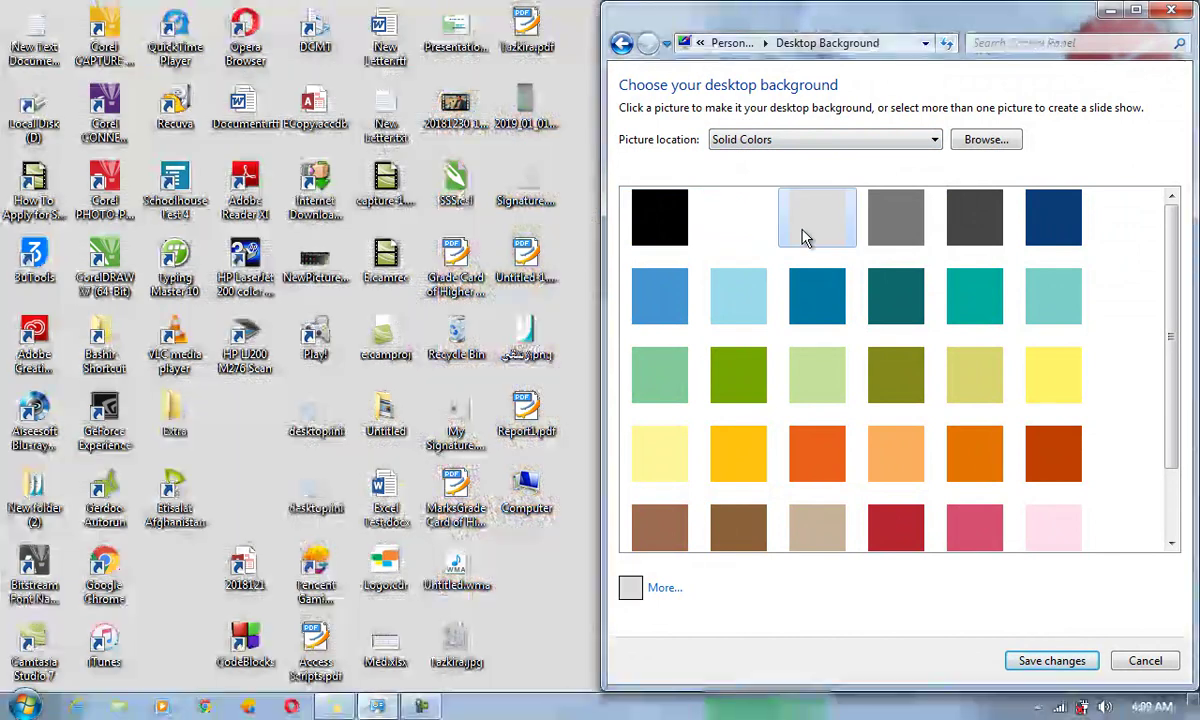
{"action": "left_click", "coordinate": [755, 145]}
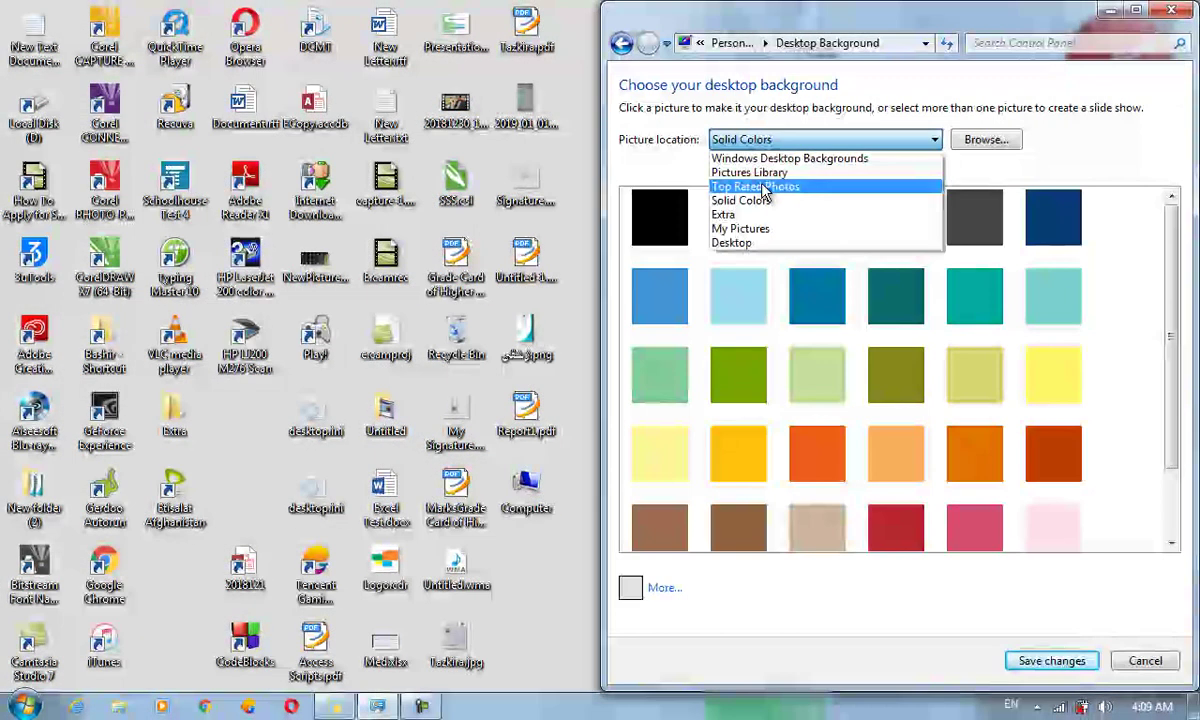
{"action": "left_click", "coordinate": [760, 186]}
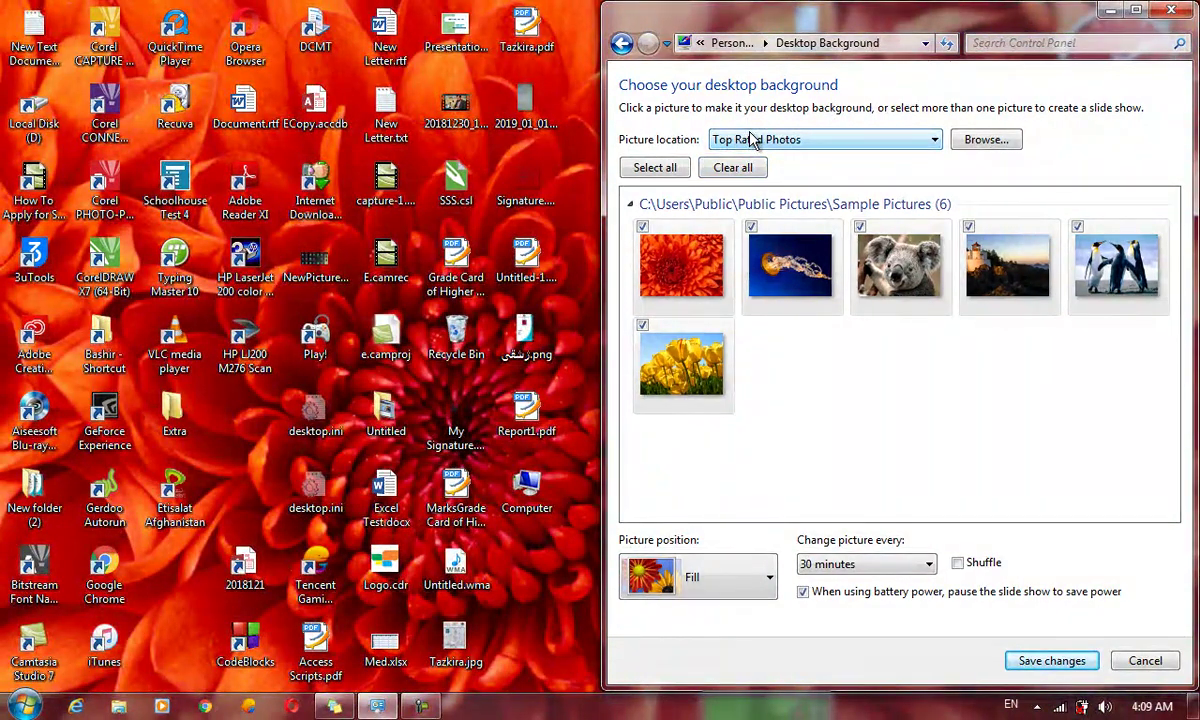
Browse to Sample Pictures in the Pictures library and examine the star ratings of Jellyfish.jpg, Lighthouse.jpg and Tulips.jpg
{"action": "double_click", "coordinate": [31, 138]}
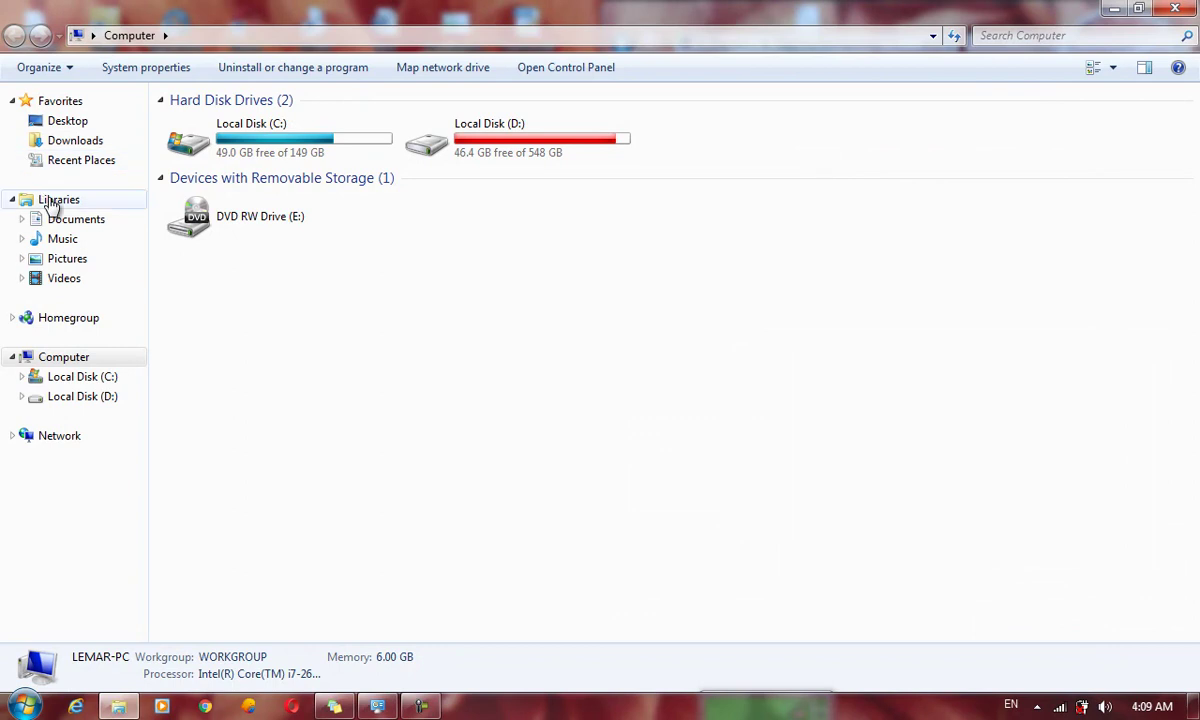
{"action": "left_click", "coordinate": [66, 242]}
{"action": "left_click", "coordinate": [72, 258]}
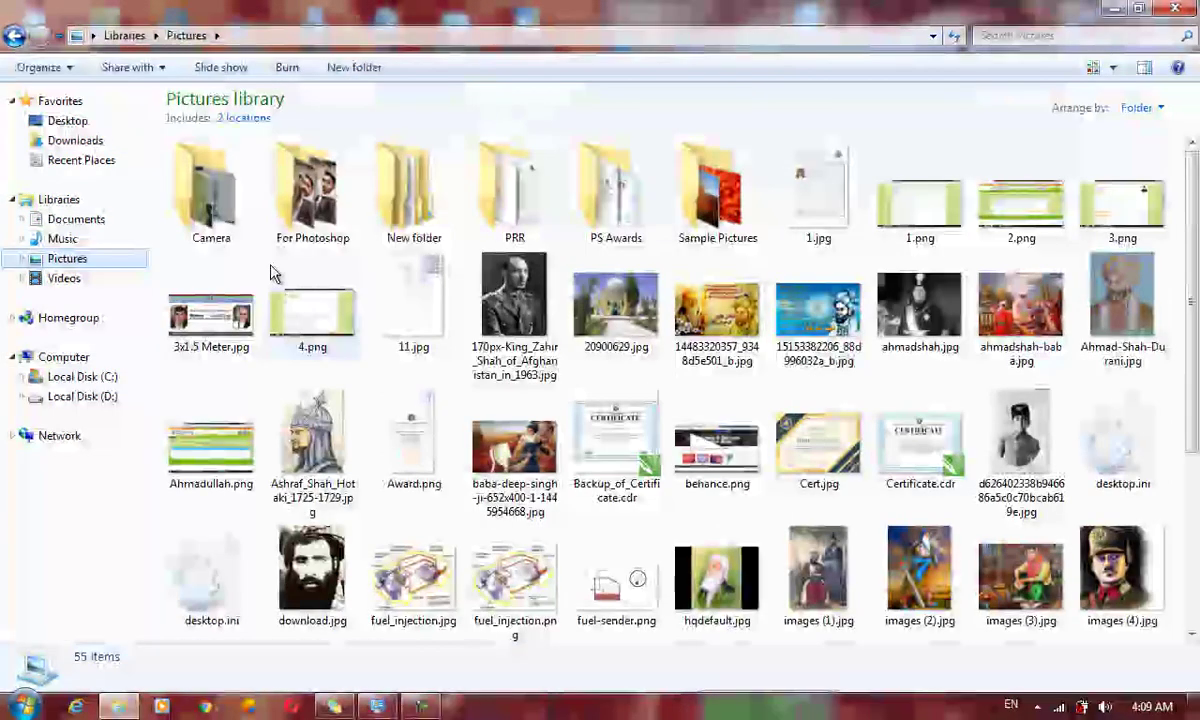
{"action": "double_click", "coordinate": [228, 243]}
{"action": "key", "text": "BackSpace"}
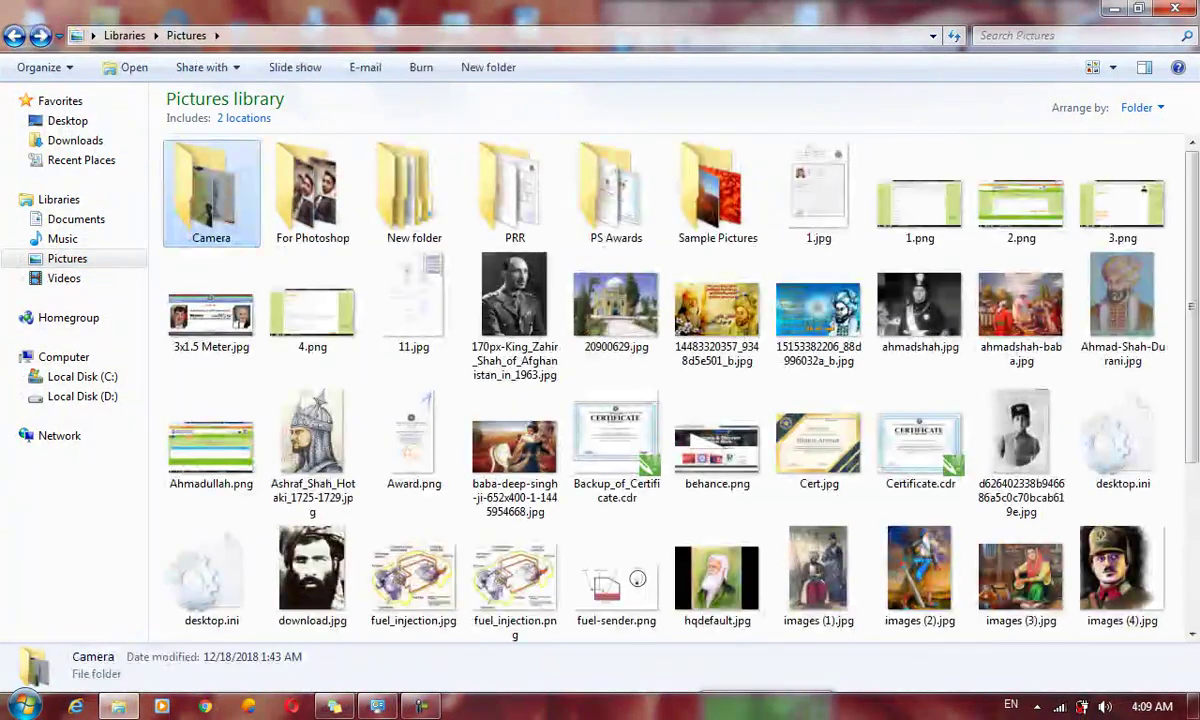
{"action": "double_click", "coordinate": [716, 195]}
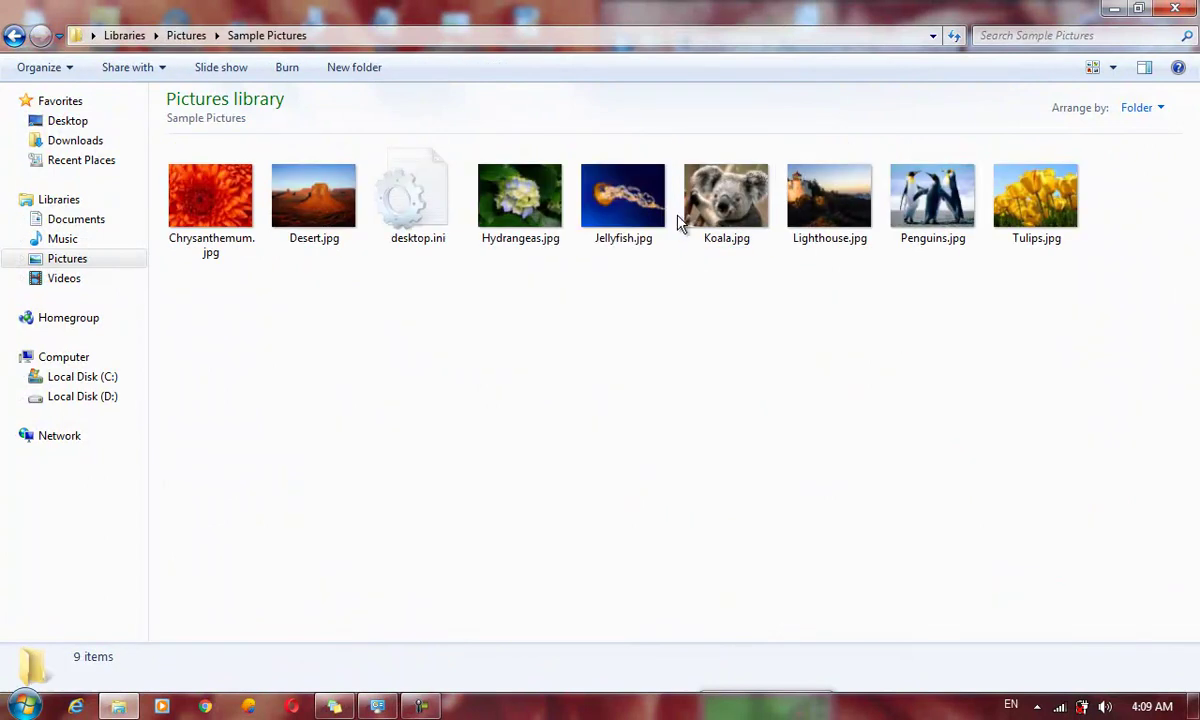
{"action": "left_click", "coordinate": [618, 222]}
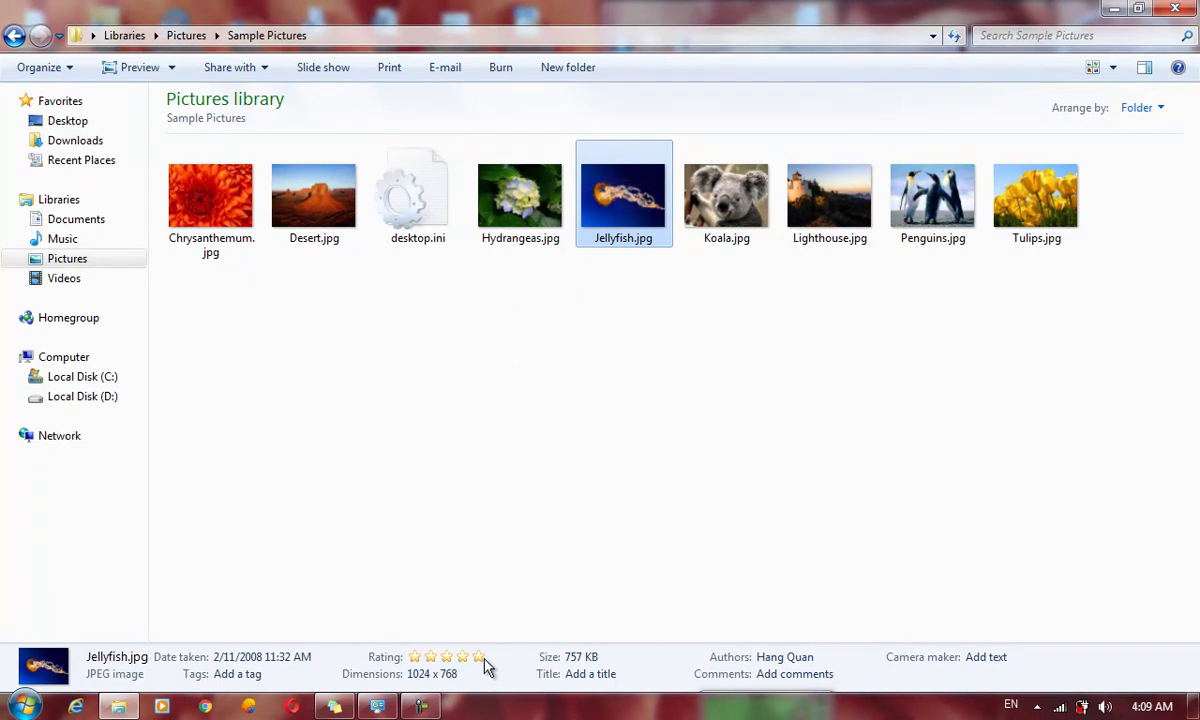
{"action": "left_click", "coordinate": [818, 176]}
{"action": "left_click", "coordinate": [998, 198]}
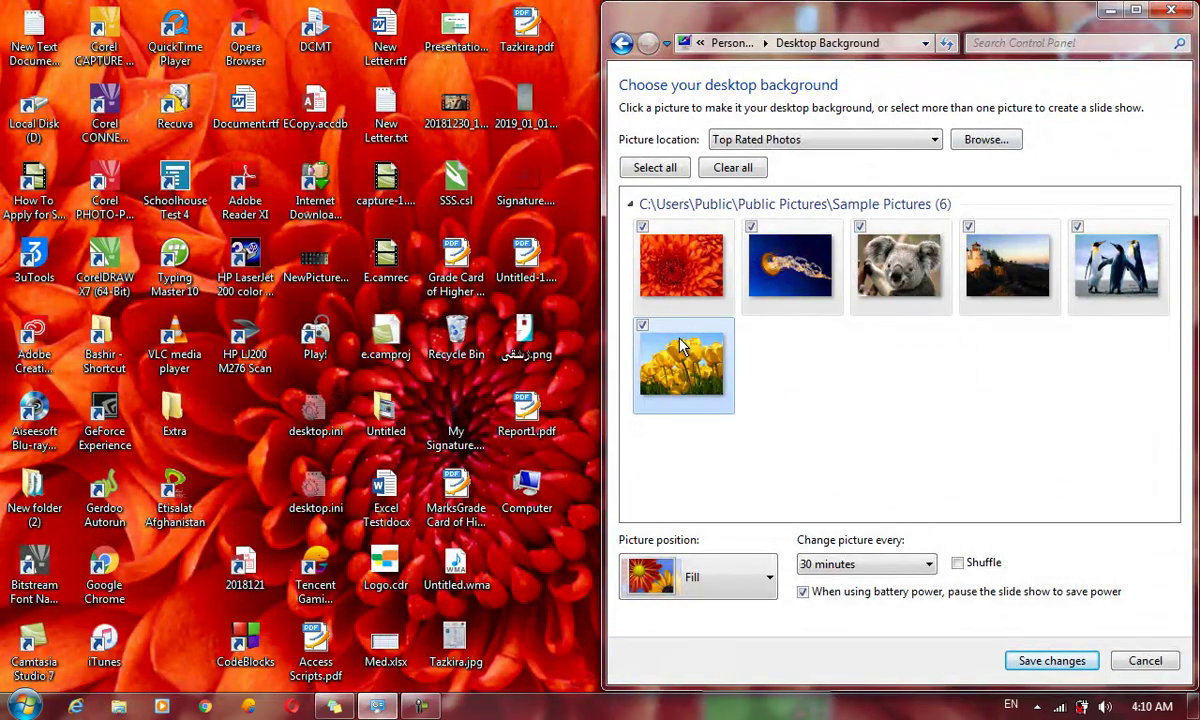
Switch the background picture location to Pictures Library and finish with Windows Desktop Backgrounds
{"action": "left_click", "coordinate": [725, 142]}
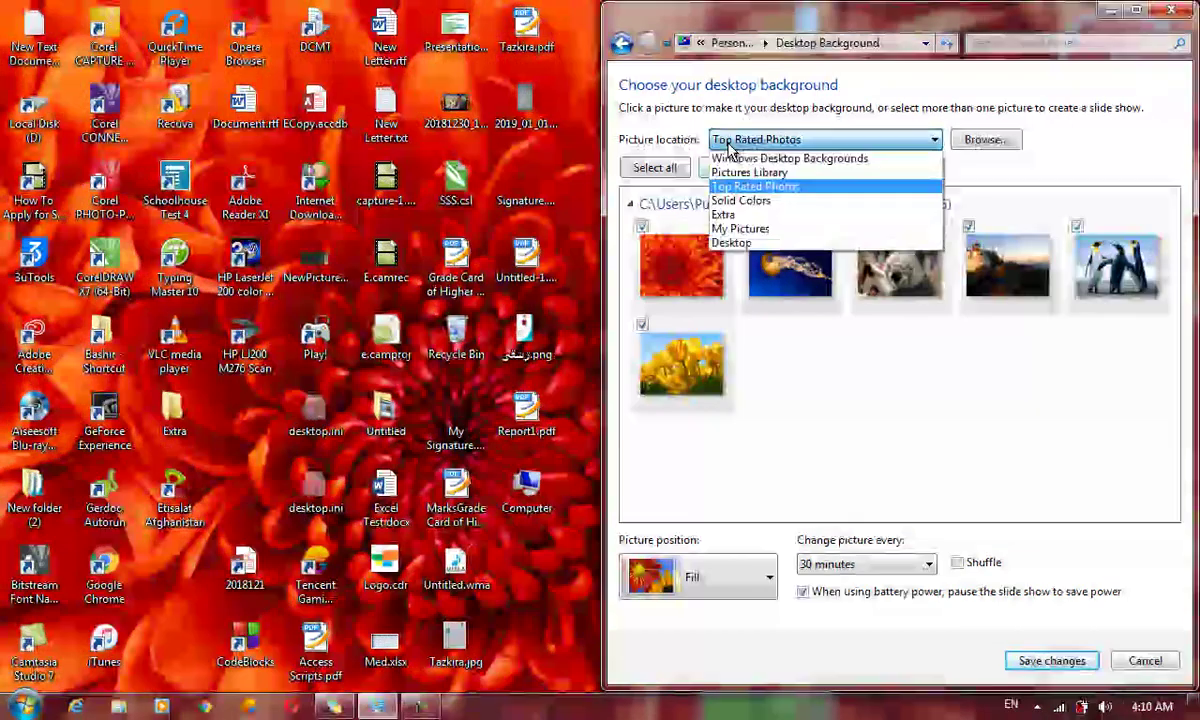
{"action": "left_click", "coordinate": [716, 172]}
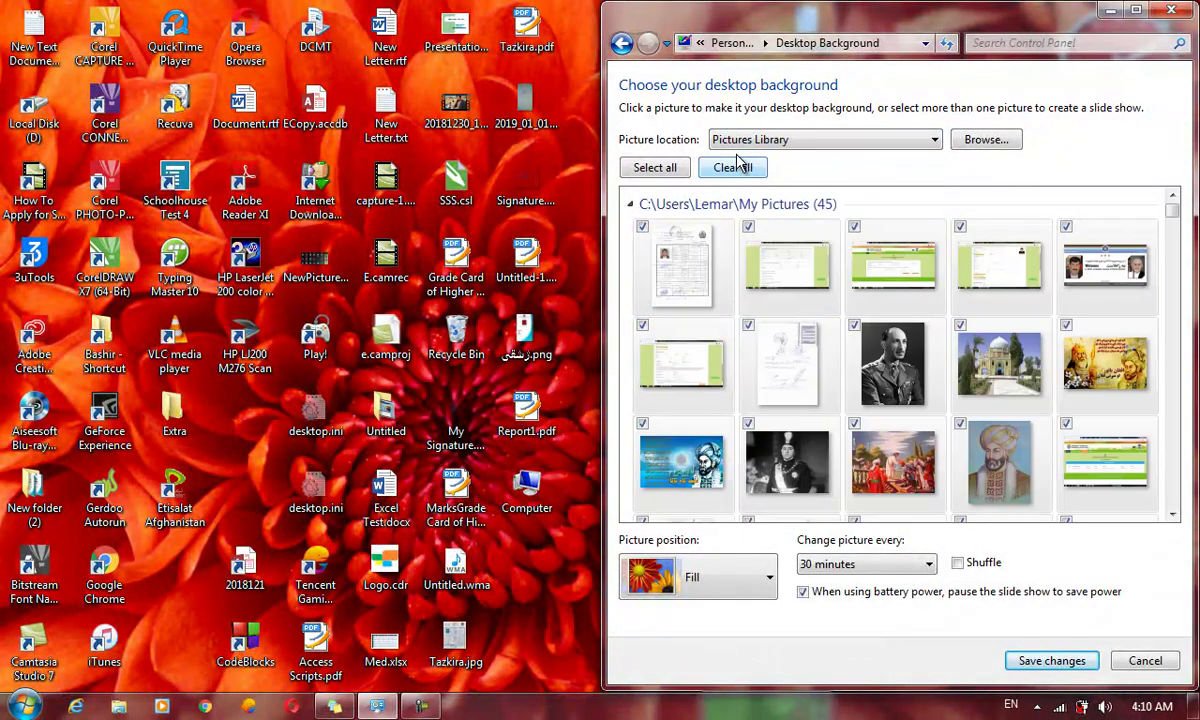
{"action": "left_click", "coordinate": [742, 139]}
{"action": "left_click", "coordinate": [752, 168]}
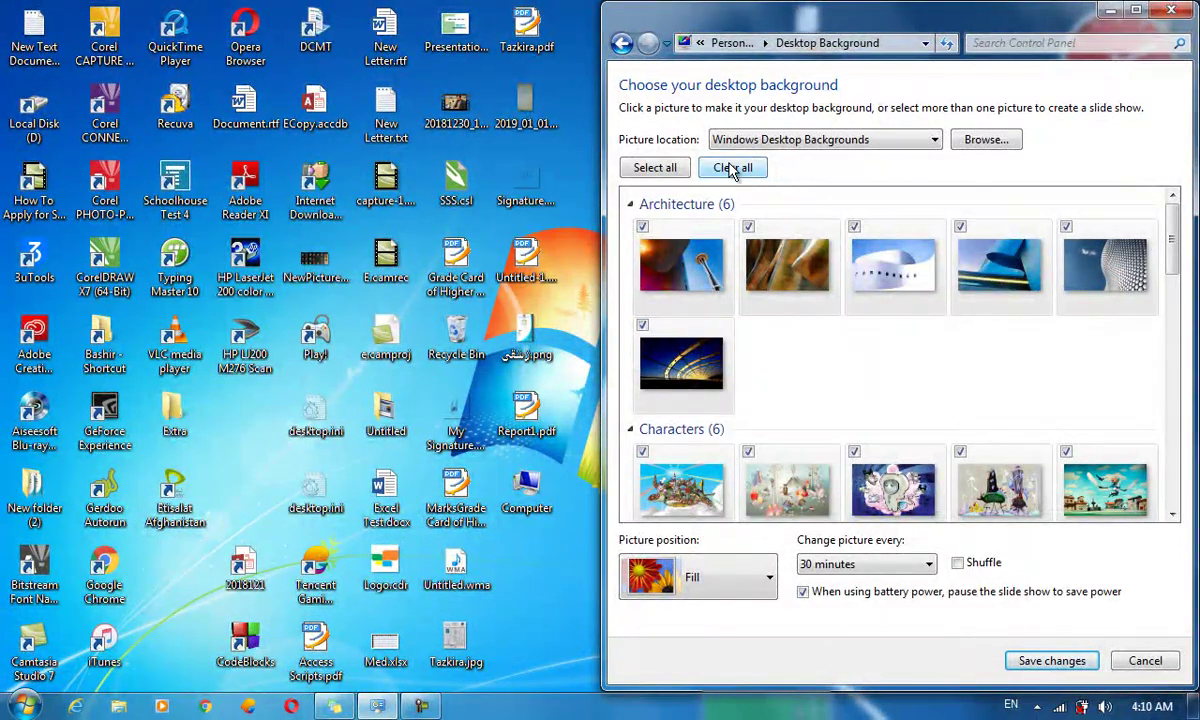
Select all Windows backgrounds, clear the whole selection, and try the white building picture in the Architecture group
{"action": "left_click", "coordinate": [672, 170]}
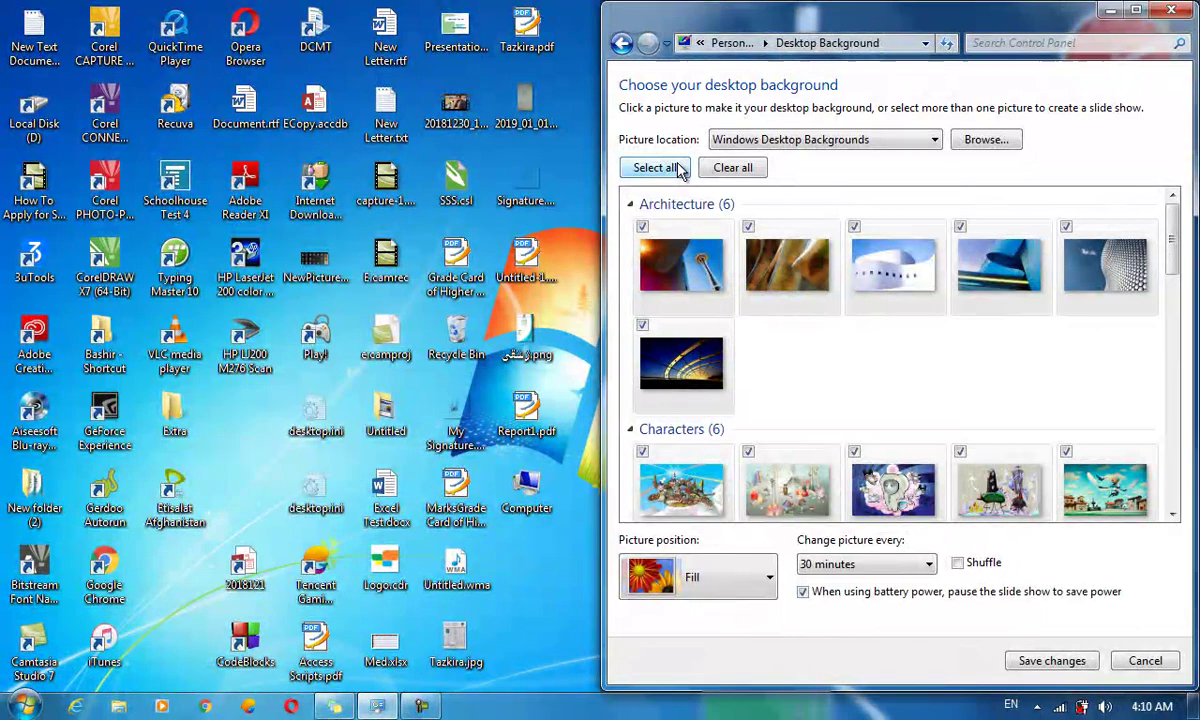
{"action": "left_click", "coordinate": [719, 172]}
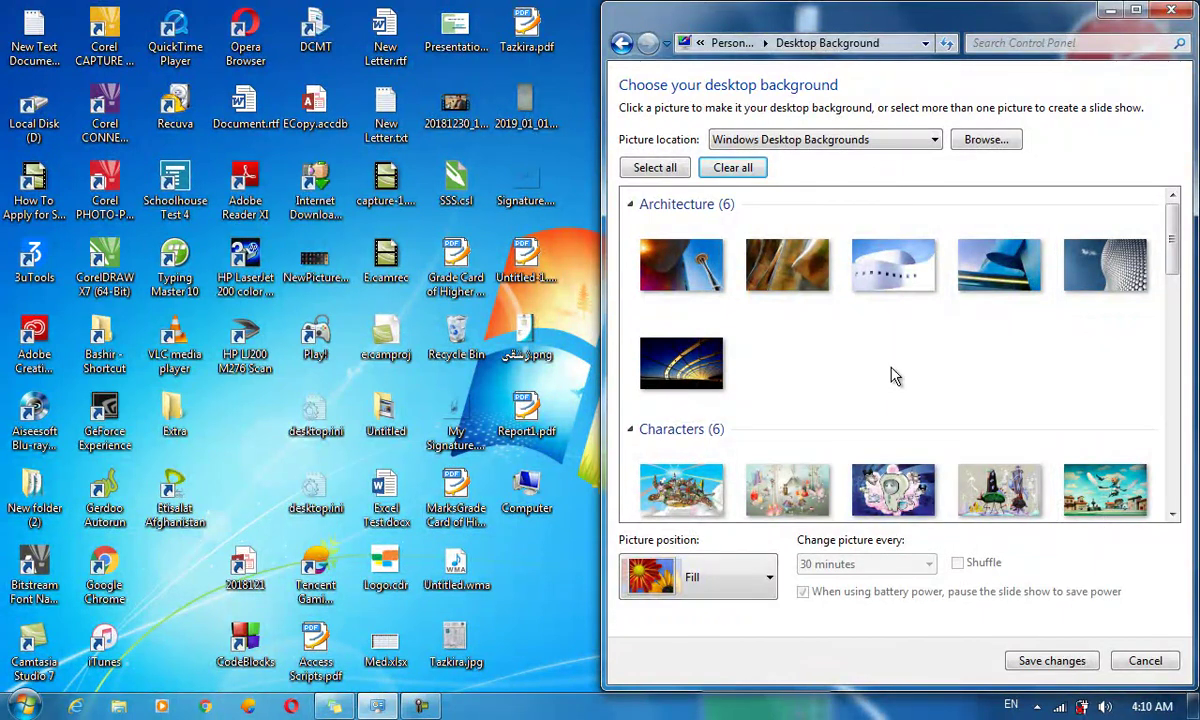
{"action": "left_click", "coordinate": [875, 256]}
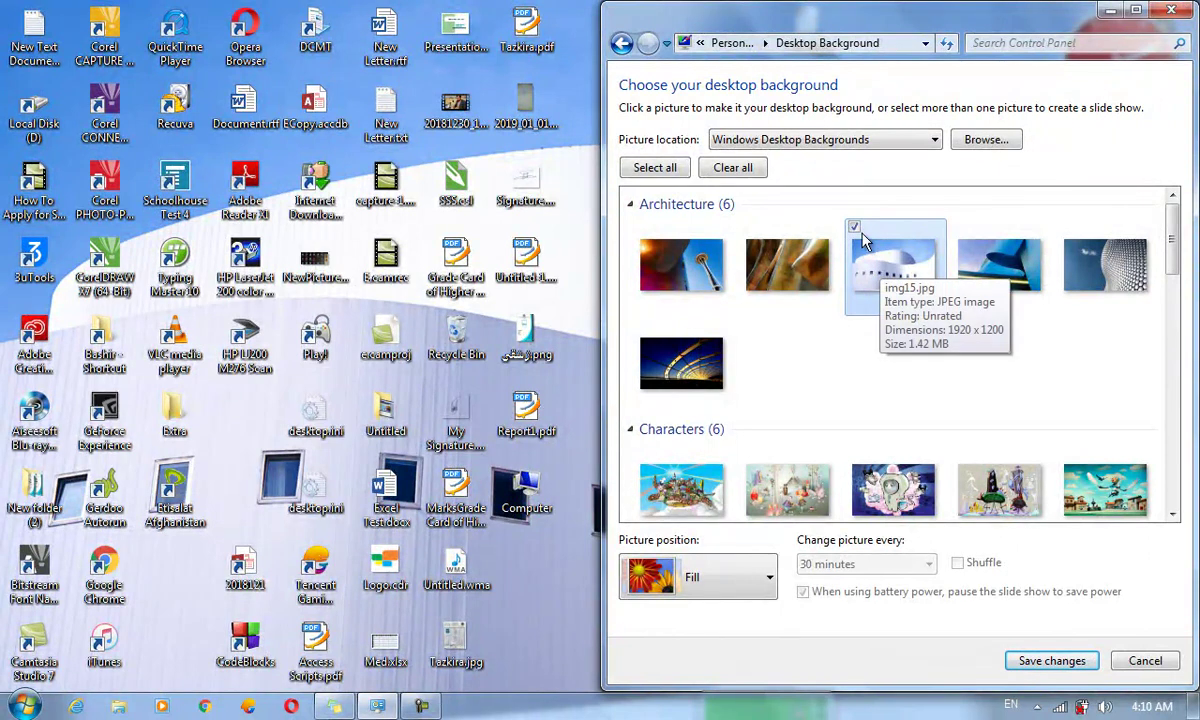
{"action": "left_click", "coordinate": [856, 230]}
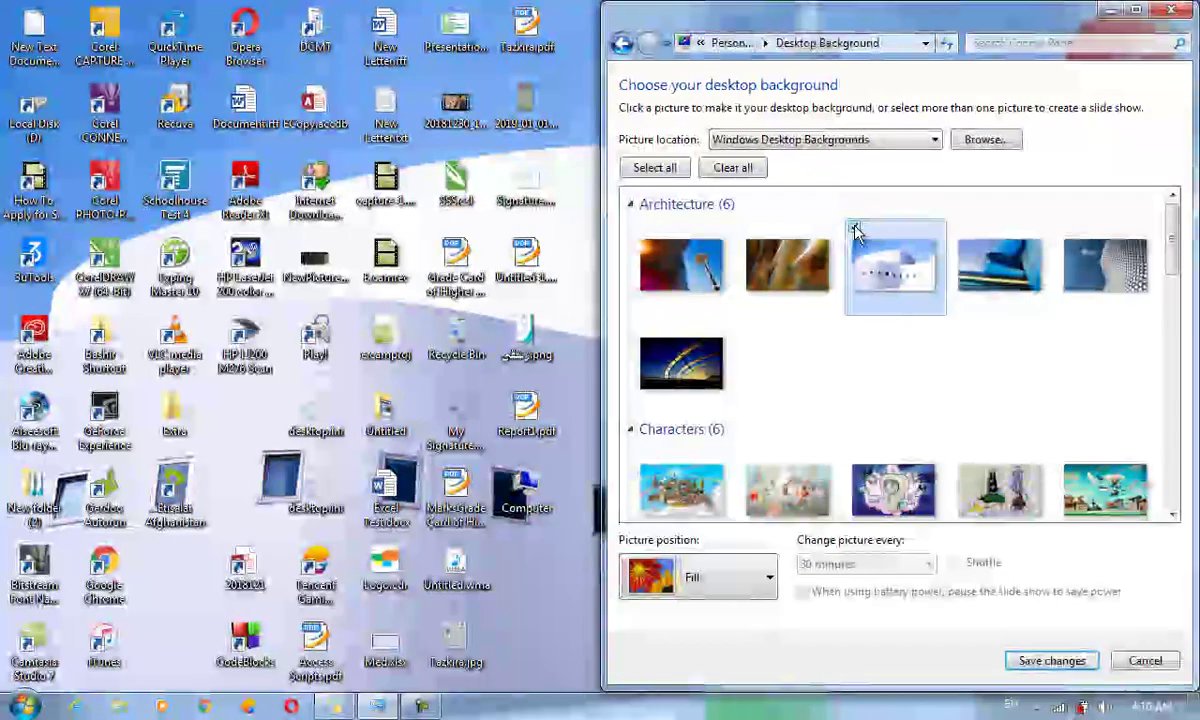
Choose the turtle picture in the Characters group as the desktop background and save the changes
{"action": "left_click_drag", "start_coordinate": [1176, 230], "coordinate": [1175, 280]}
{"action": "left_click", "coordinate": [681, 293]}
{"action": "key", "text": "Return"}
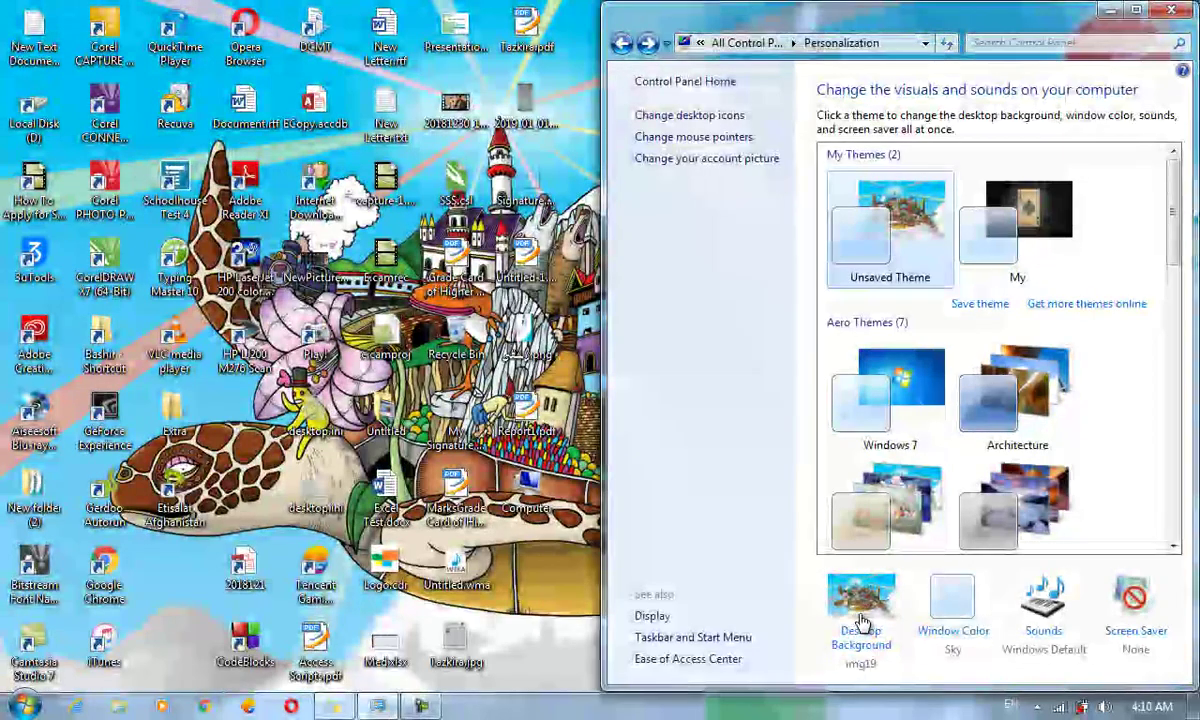
Select all six pictures in the Characters group for a desktop background slide show and save the changes
{"action": "left_click", "coordinate": [858, 615]}
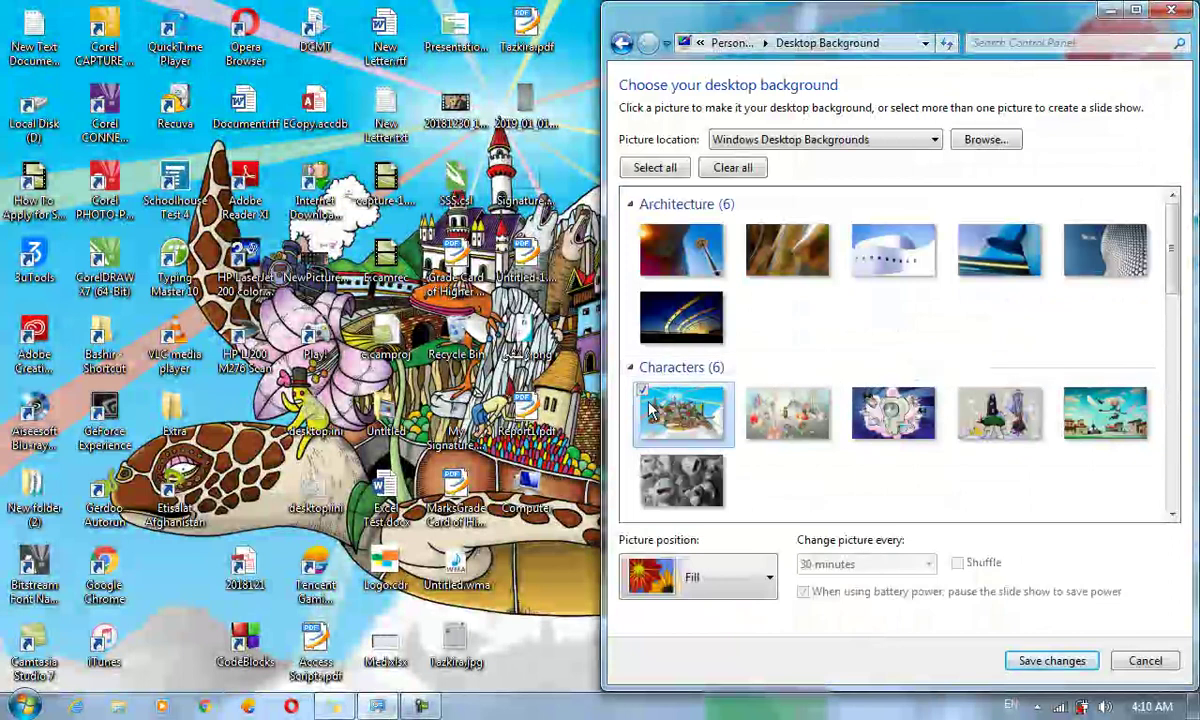
{"action": "left_click", "coordinate": [747, 391]}
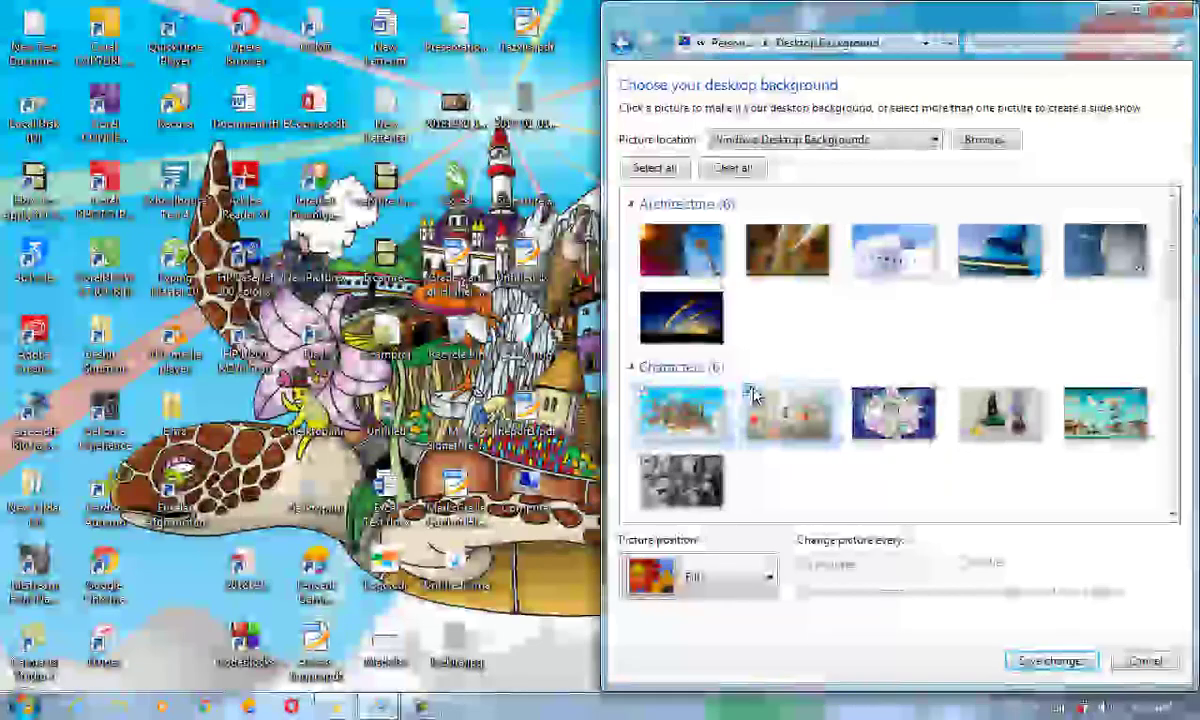
{"action": "left_click", "coordinate": [858, 394]}
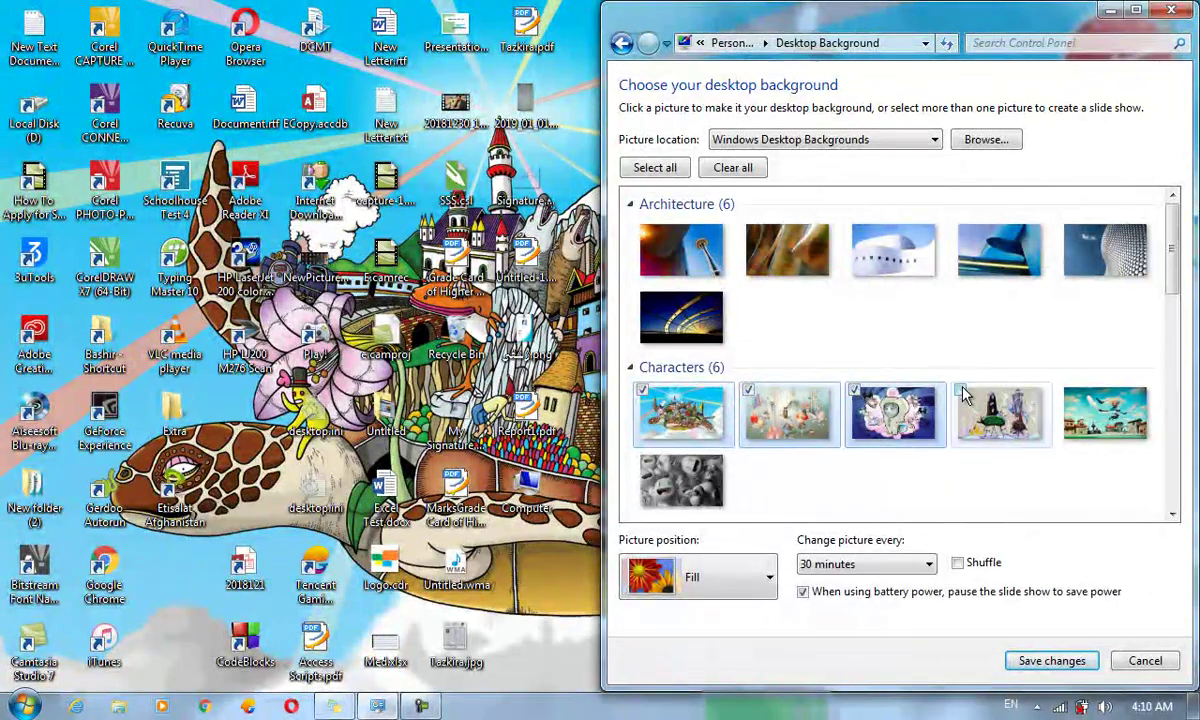
{"action": "left_click", "coordinate": [960, 390]}
{"action": "left_click", "coordinate": [1068, 400]}
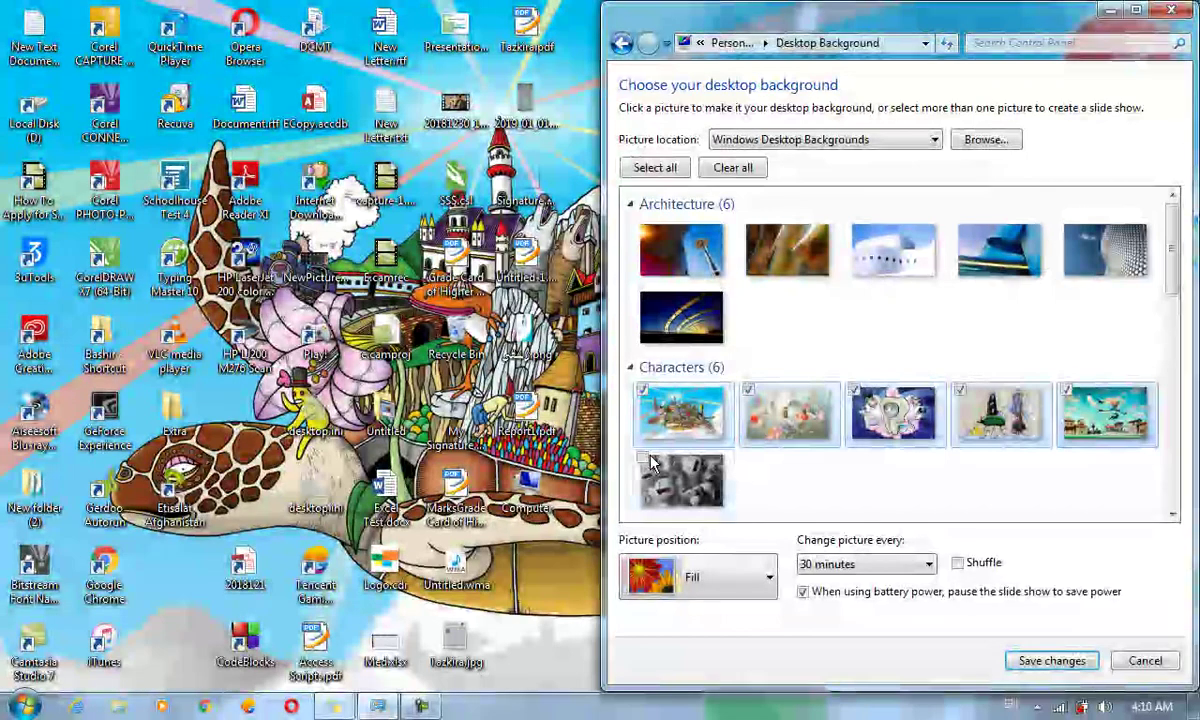
{"action": "left_click", "coordinate": [643, 460]}
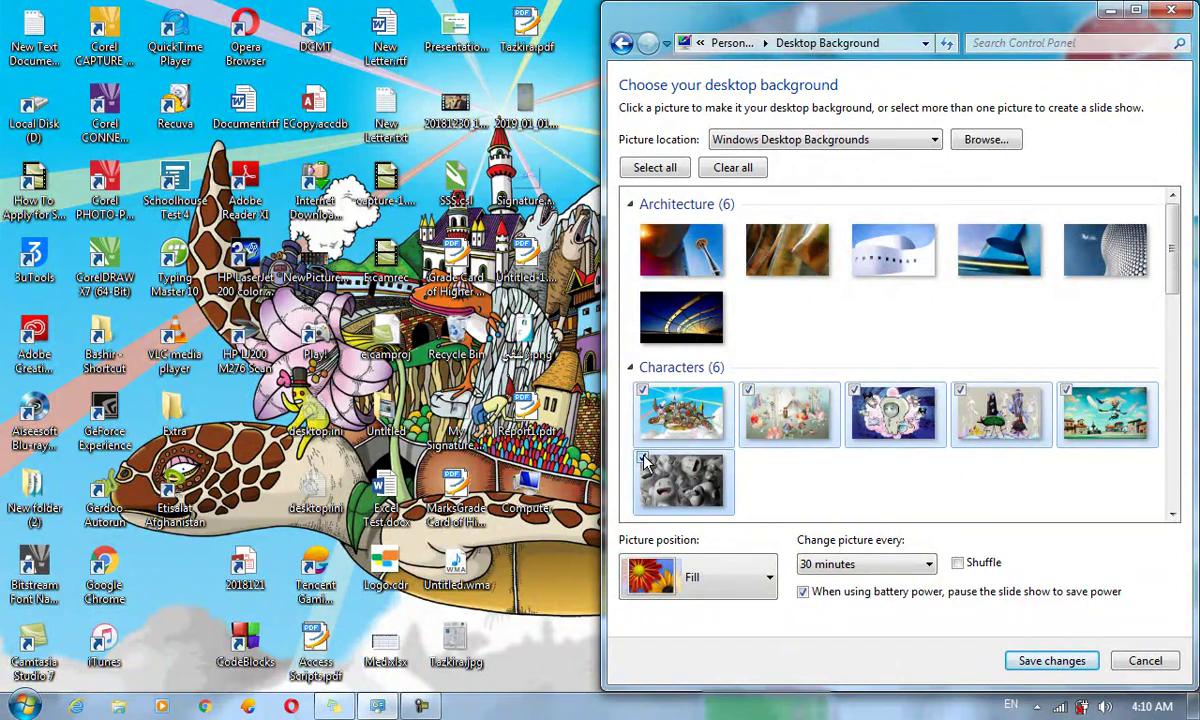
{"action": "left_click", "coordinate": [1048, 662]}
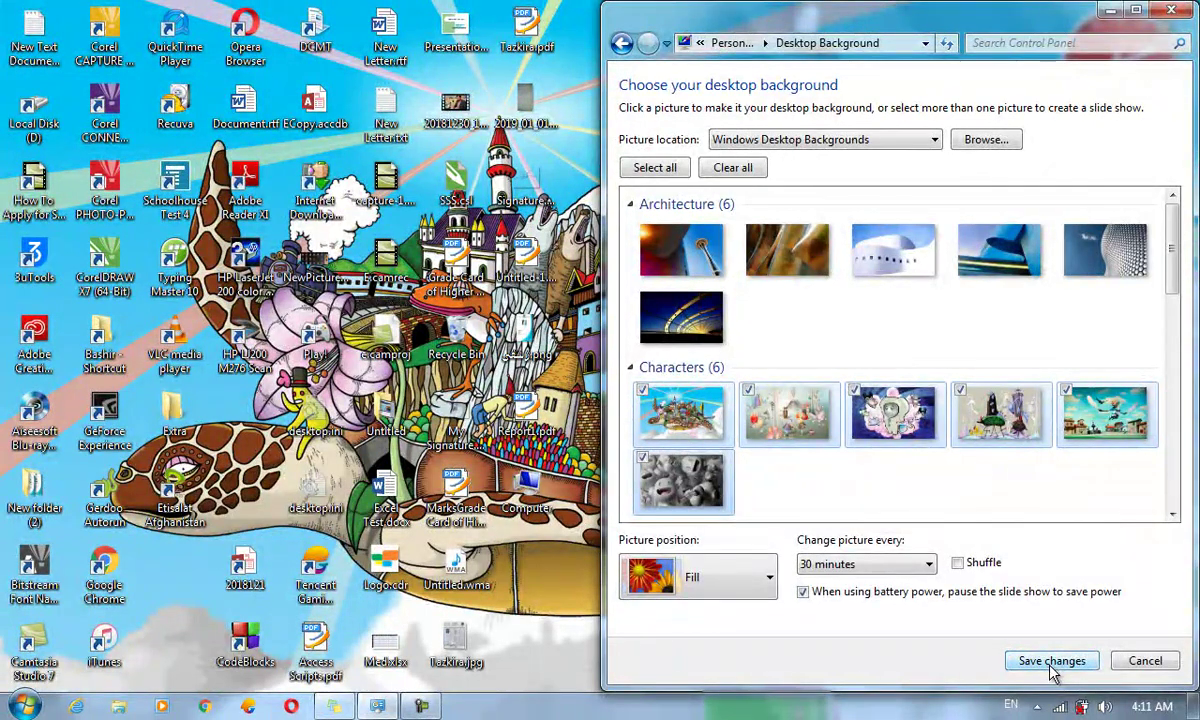
{"action": "left_click", "coordinate": [1050, 662]}
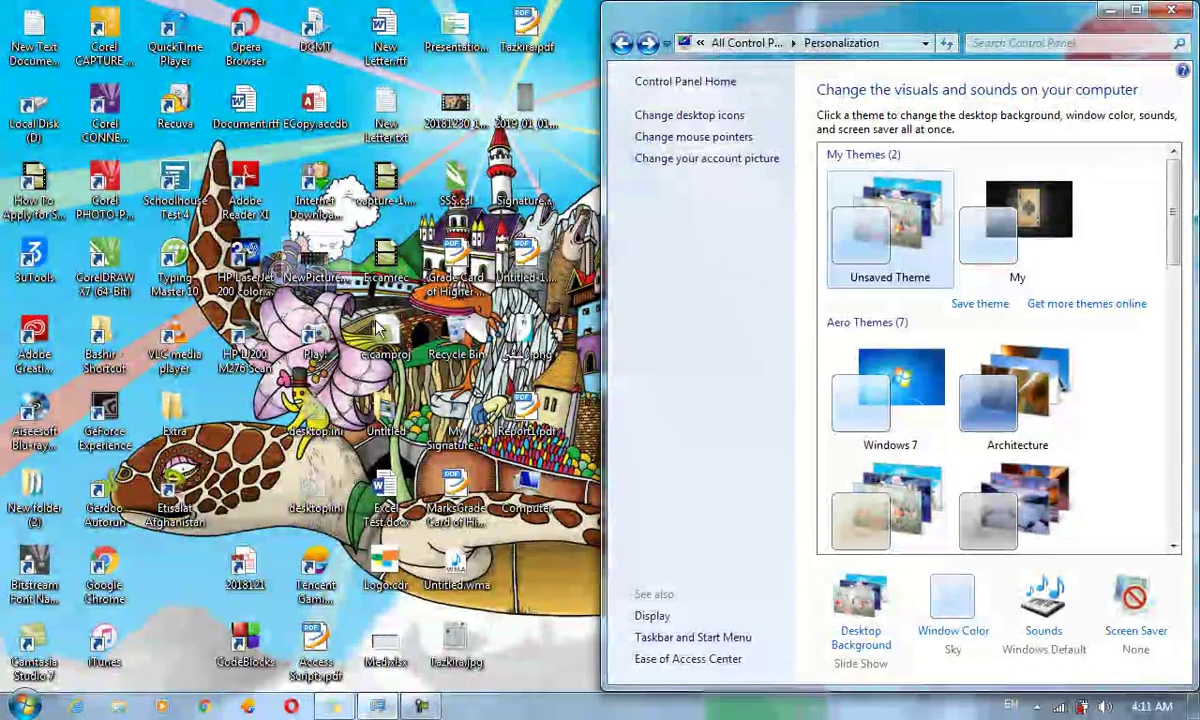
Set the background slide show to change every 10 seconds and enable Shuffle, saving each change
{"action": "left_click", "coordinate": [848, 600]}
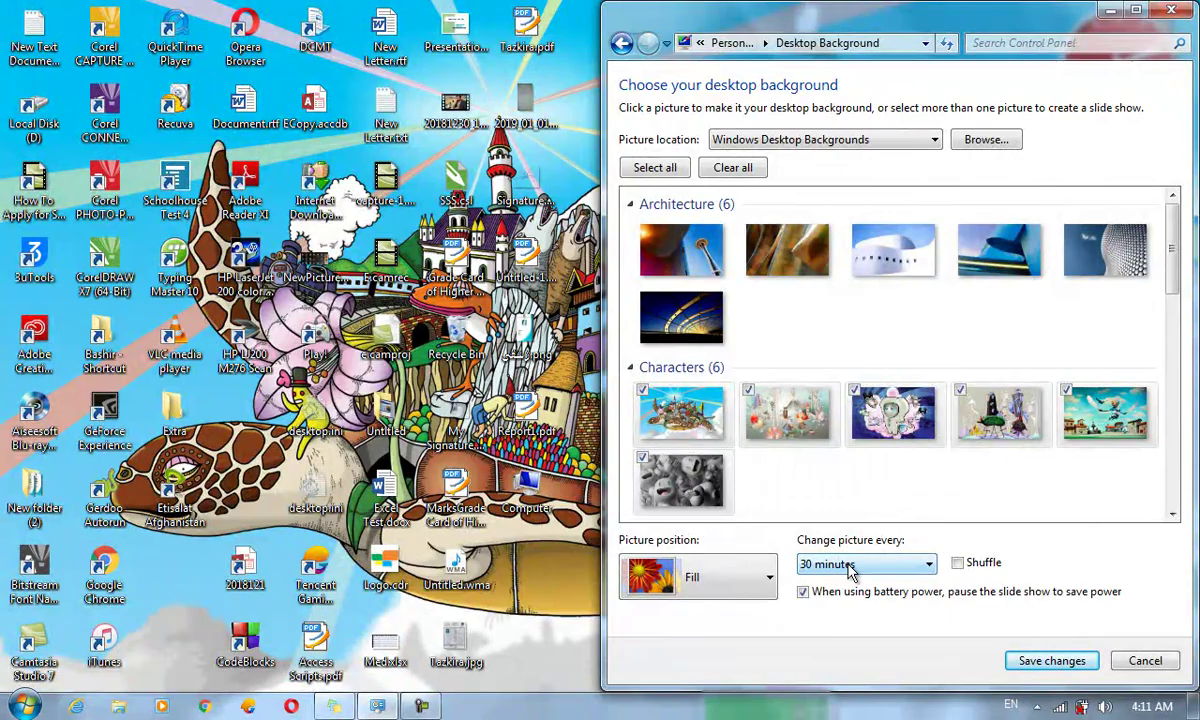
{"action": "left_click", "coordinate": [849, 566]}
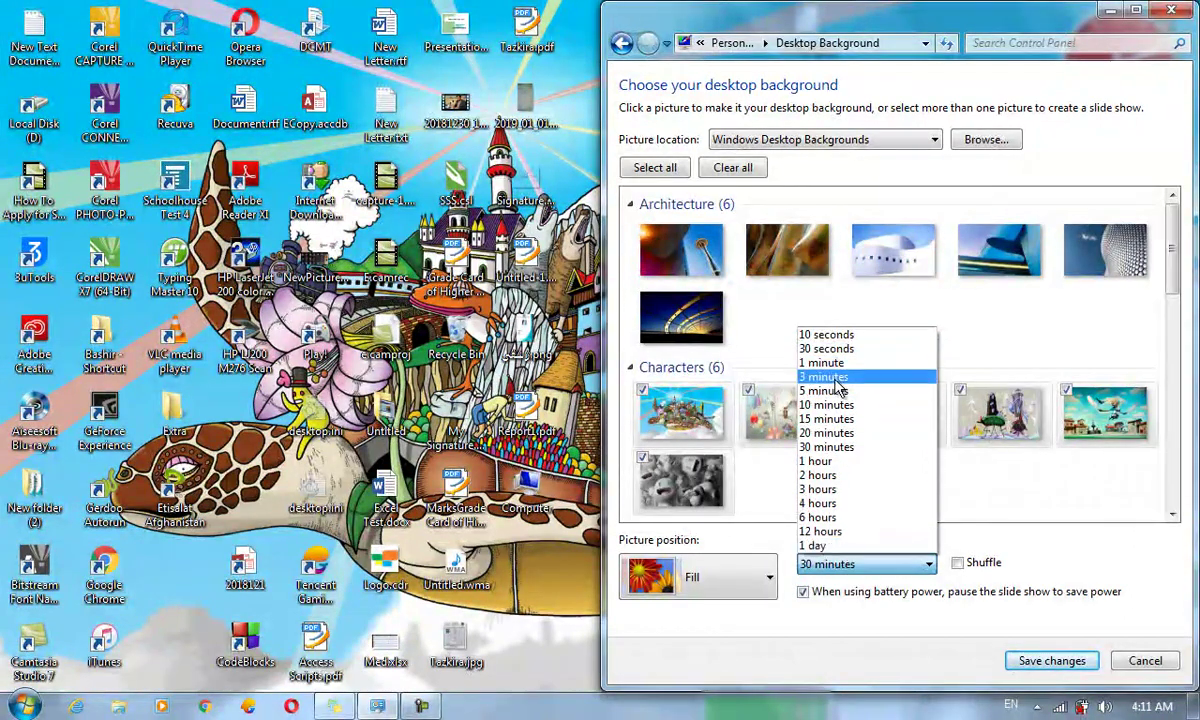
{"action": "left_click", "coordinate": [825, 336]}
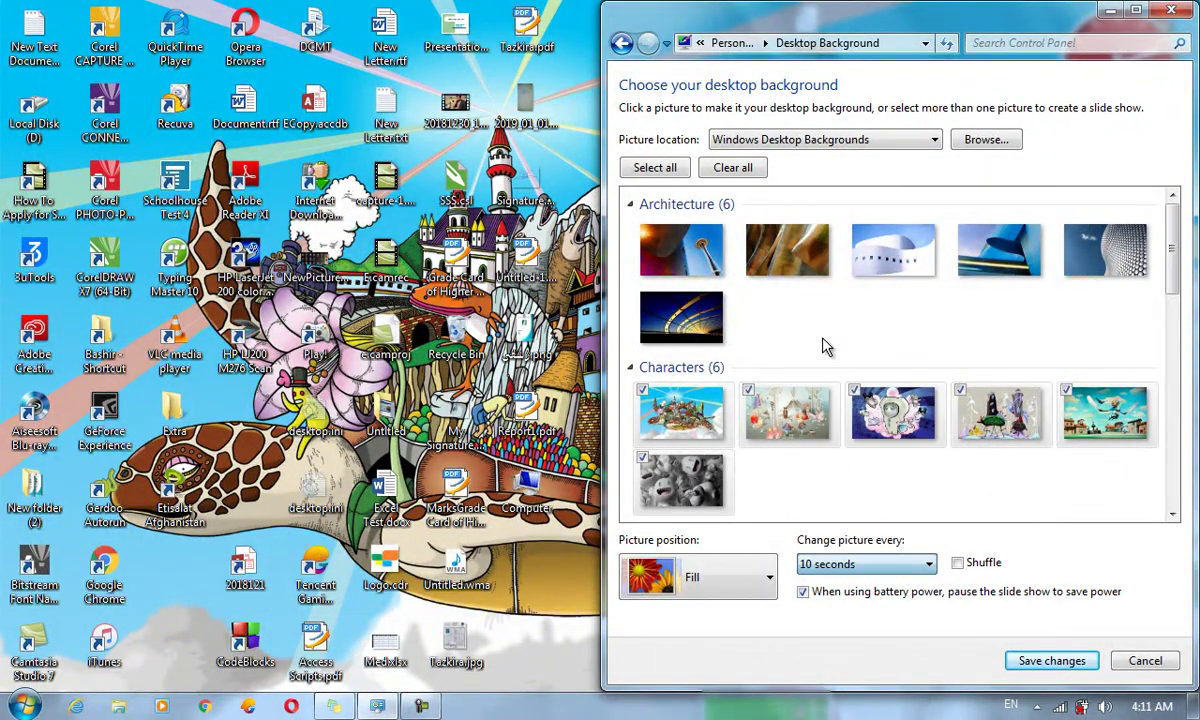
{"action": "left_click", "coordinate": [1052, 660]}
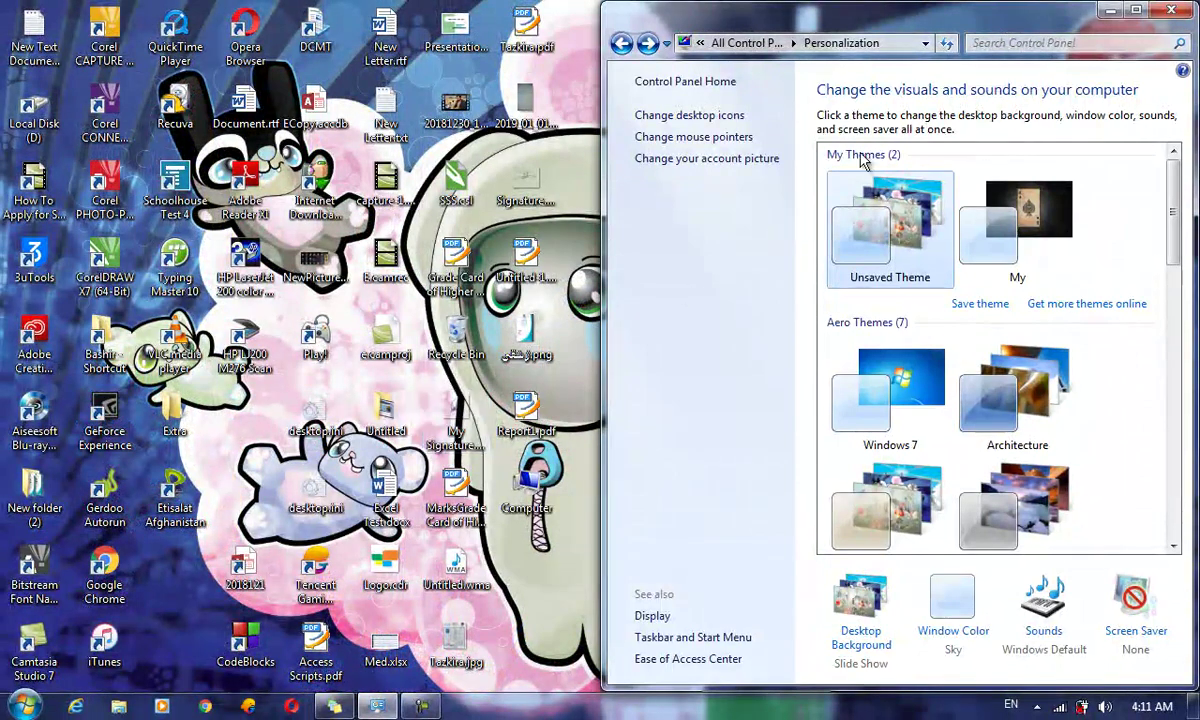
{"action": "left_click", "coordinate": [868, 600]}
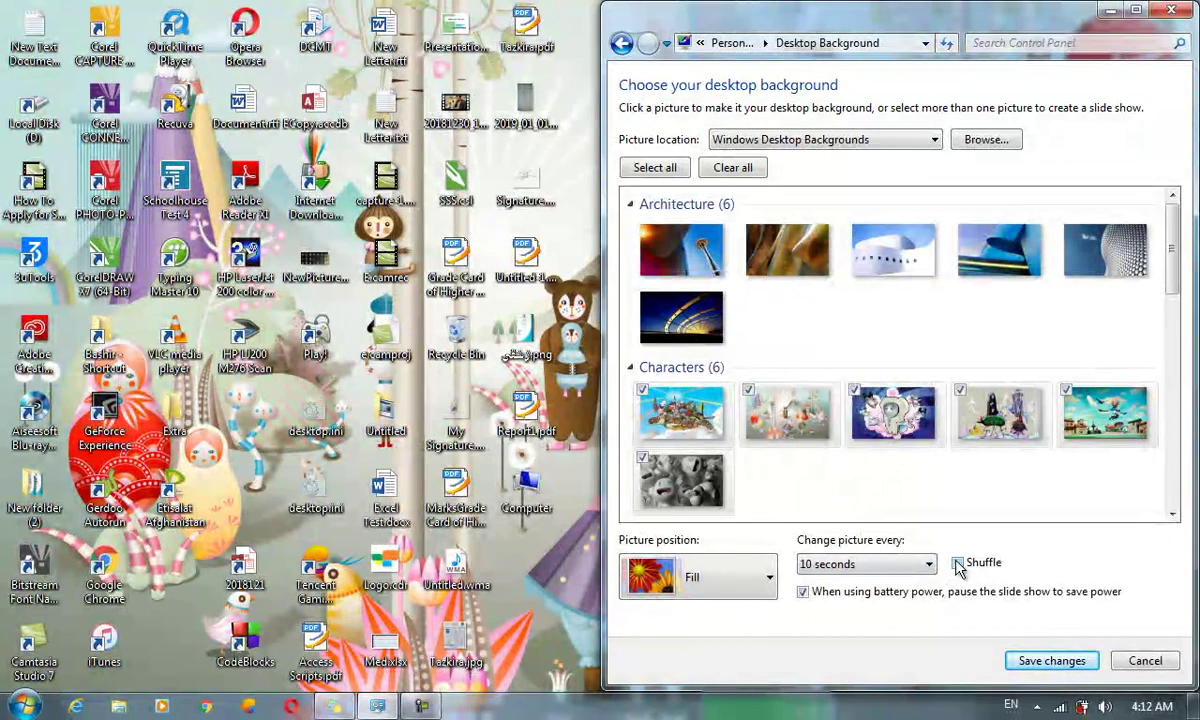
{"action": "left_click", "coordinate": [1028, 659]}
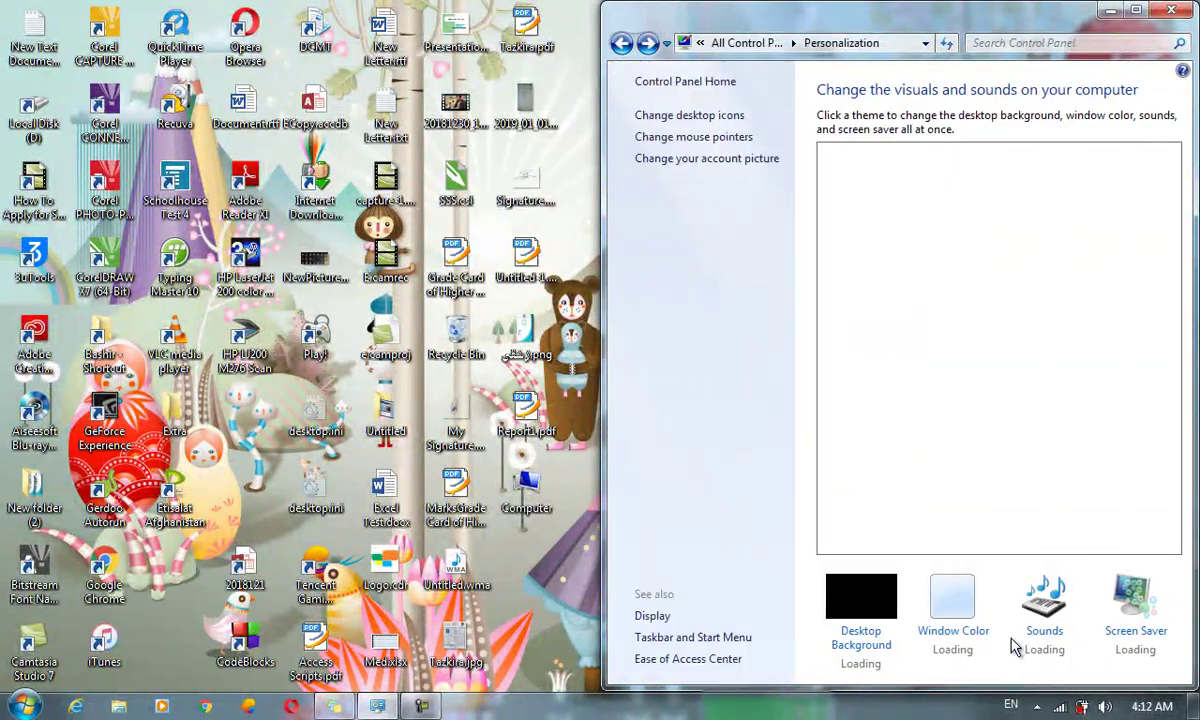
Switch the background picture location to My Pictures and choose the color portrait of the bearded man in a turban
{"action": "left_click", "coordinate": [893, 608]}
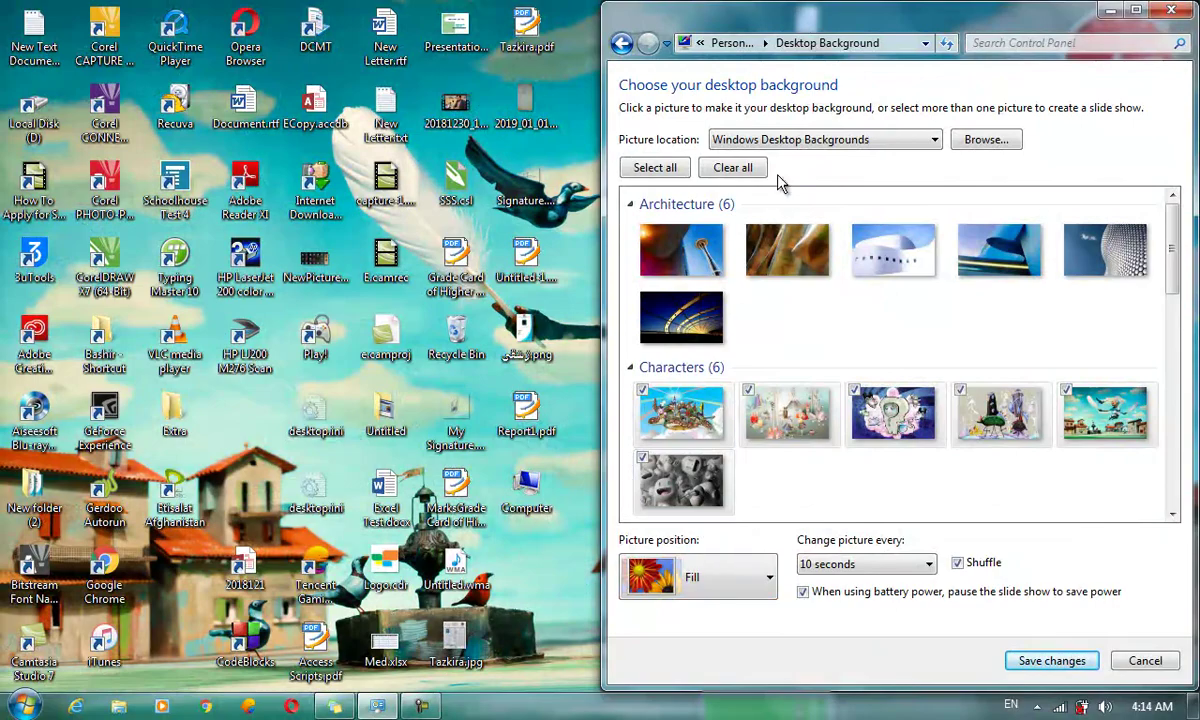
{"action": "left_click", "coordinate": [768, 141]}
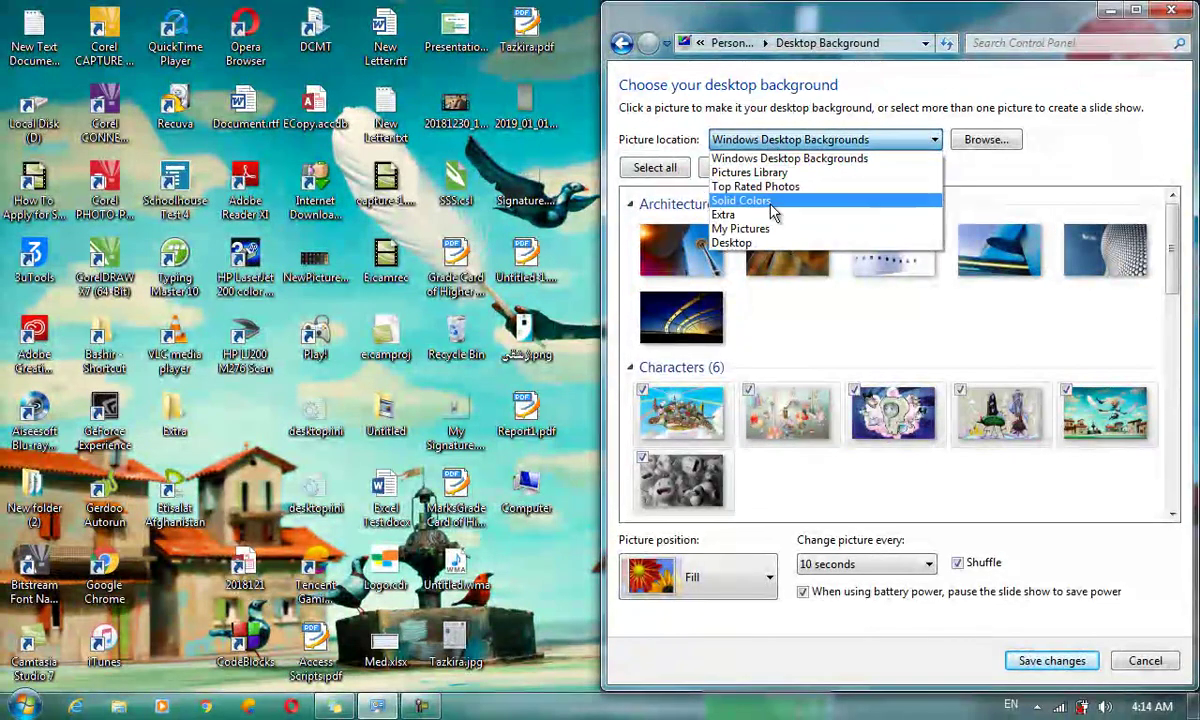
{"action": "left_click", "coordinate": [785, 229]}
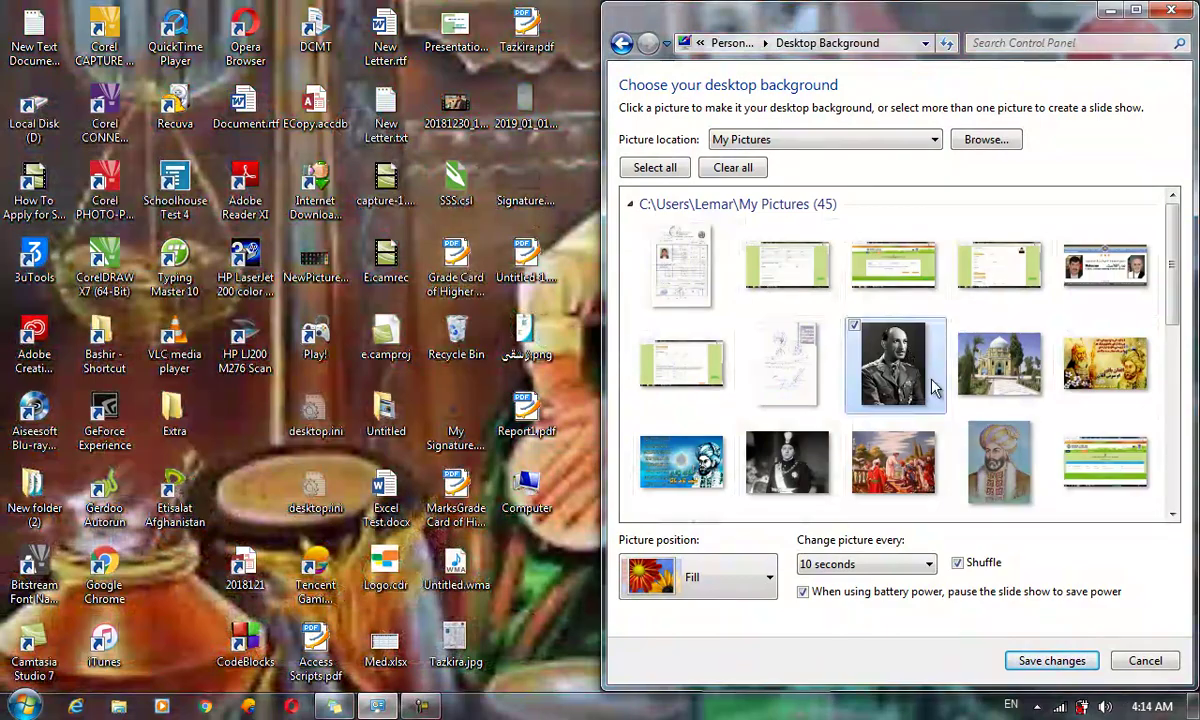
{"action": "left_click", "coordinate": [1004, 476]}
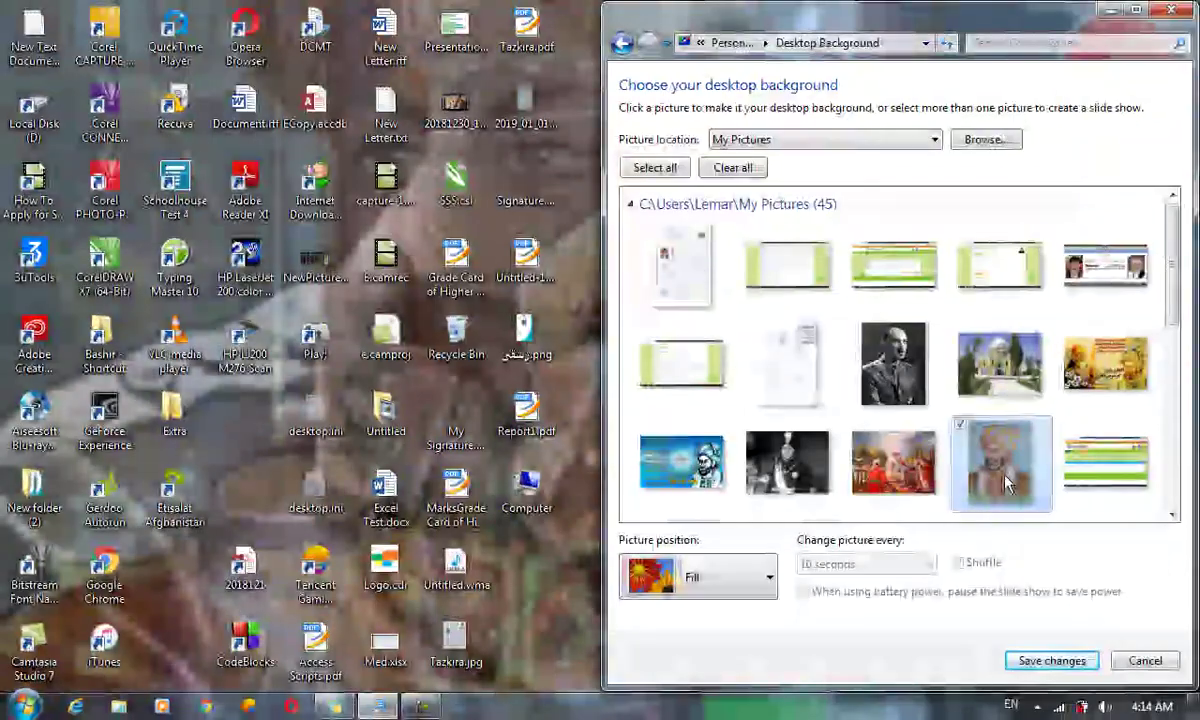
Try the Fit, Stretch and Tile picture positions on the portrait, moving the window to expose more of the desktop
{"action": "left_click", "coordinate": [703, 587]}
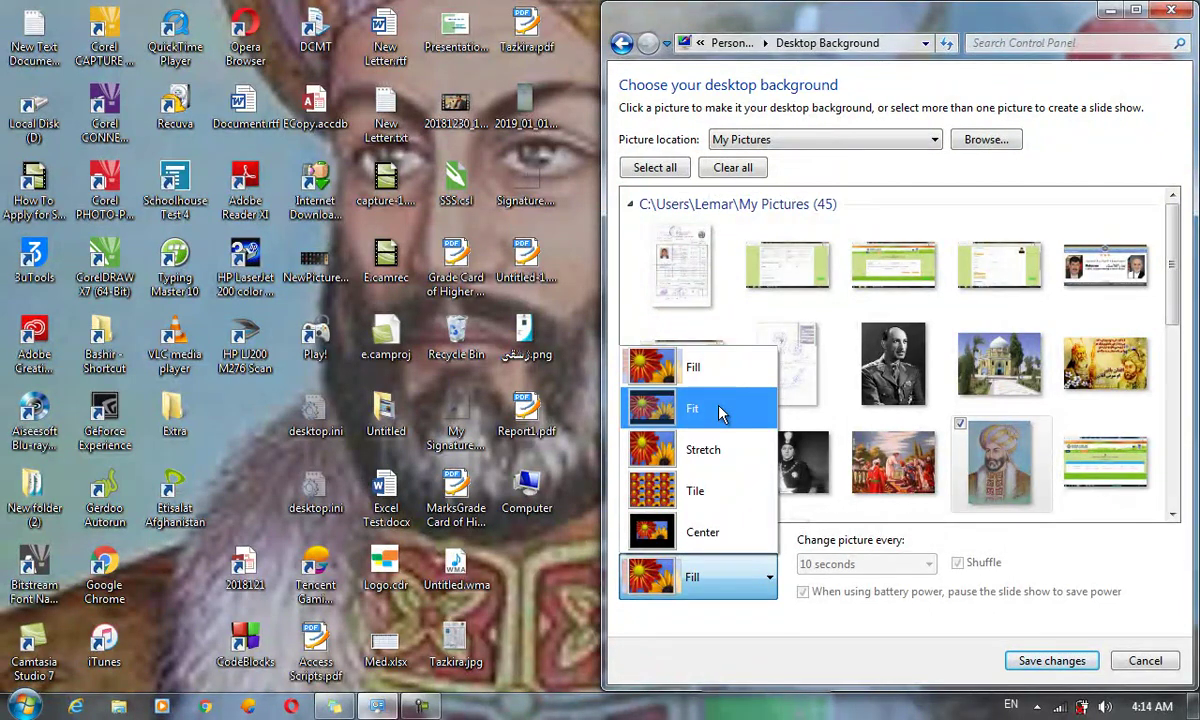
{"action": "left_click", "coordinate": [720, 411]}
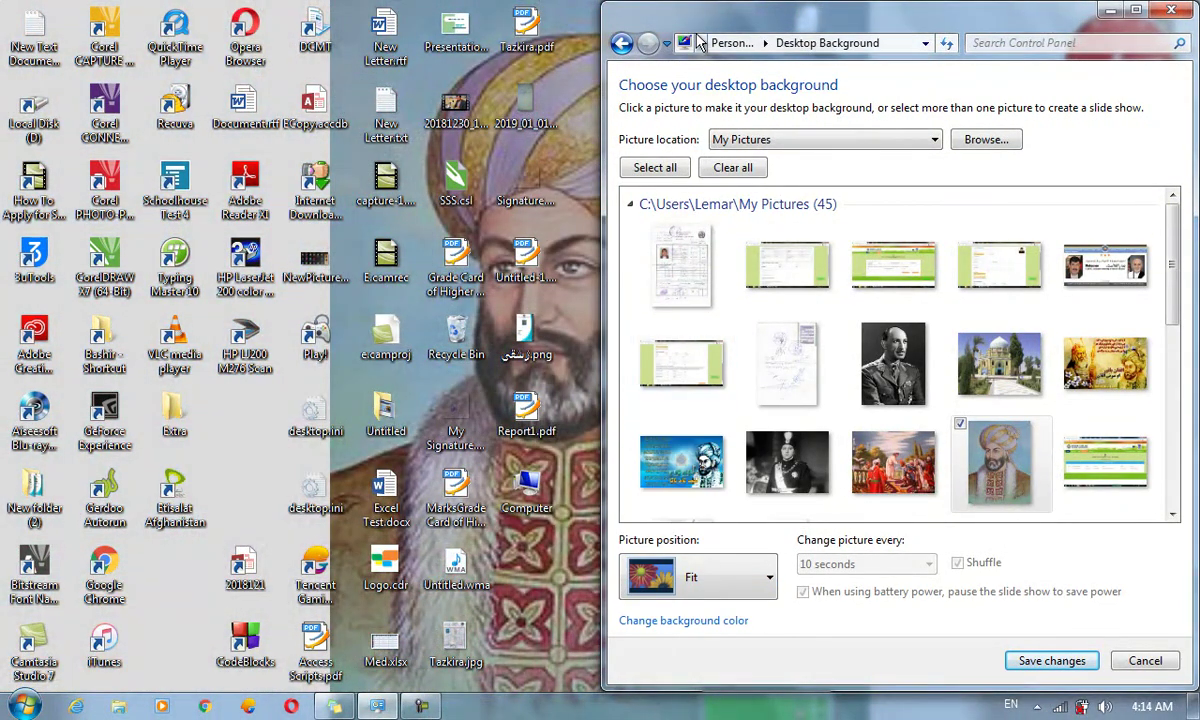
{"action": "key", "text": "super+Down"}
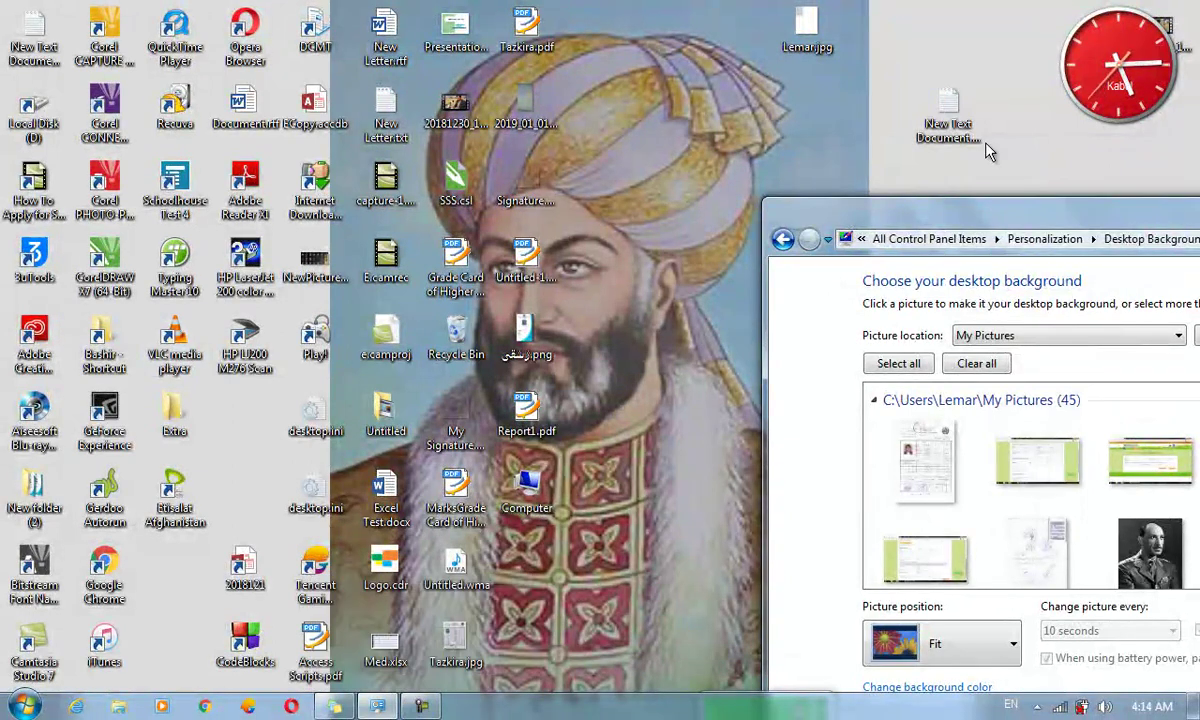
{"action": "left_click", "coordinate": [980, 638]}
{"action": "left_click", "coordinate": [950, 525]}
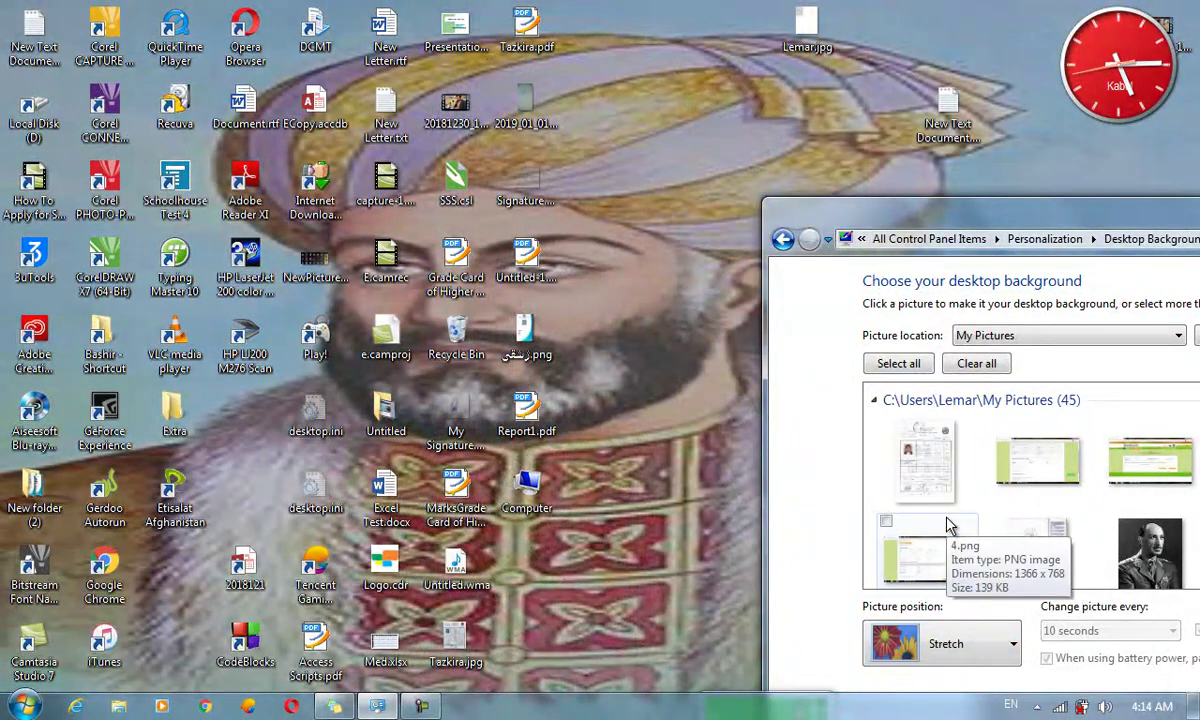
{"action": "left_click_drag", "start_coordinate": [879, 207], "coordinate": [815, 83]}
{"action": "left_click", "coordinate": [870, 518]}
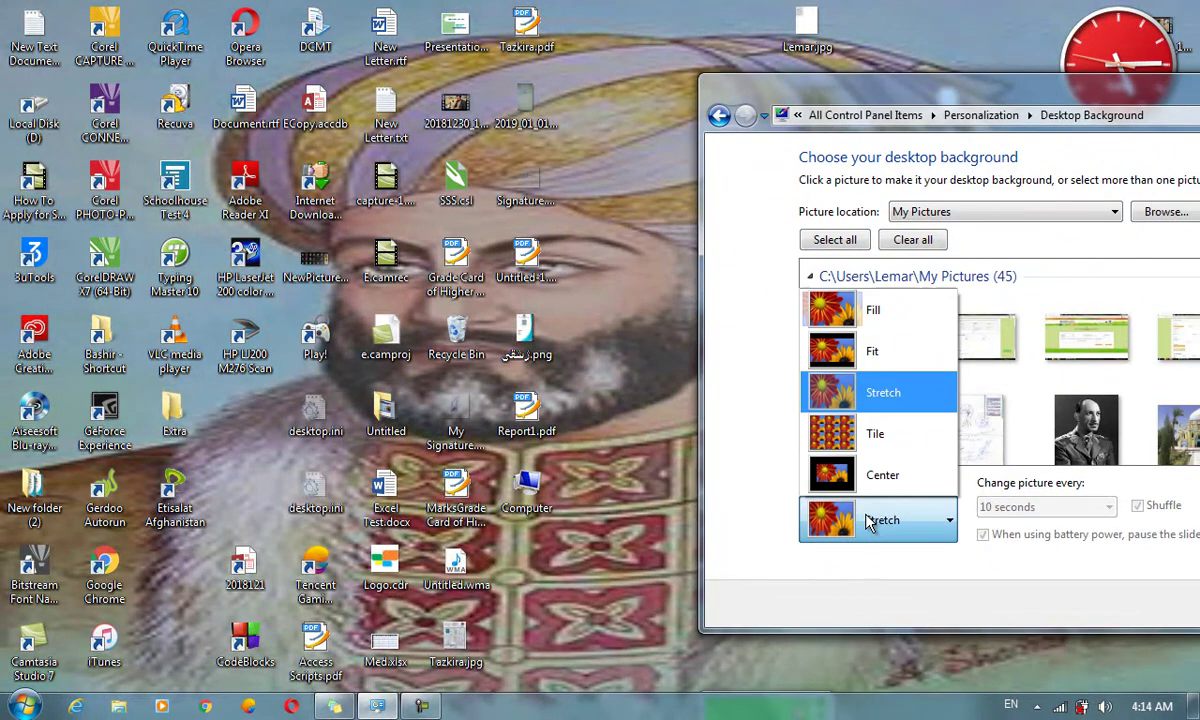
{"action": "left_click", "coordinate": [870, 433]}
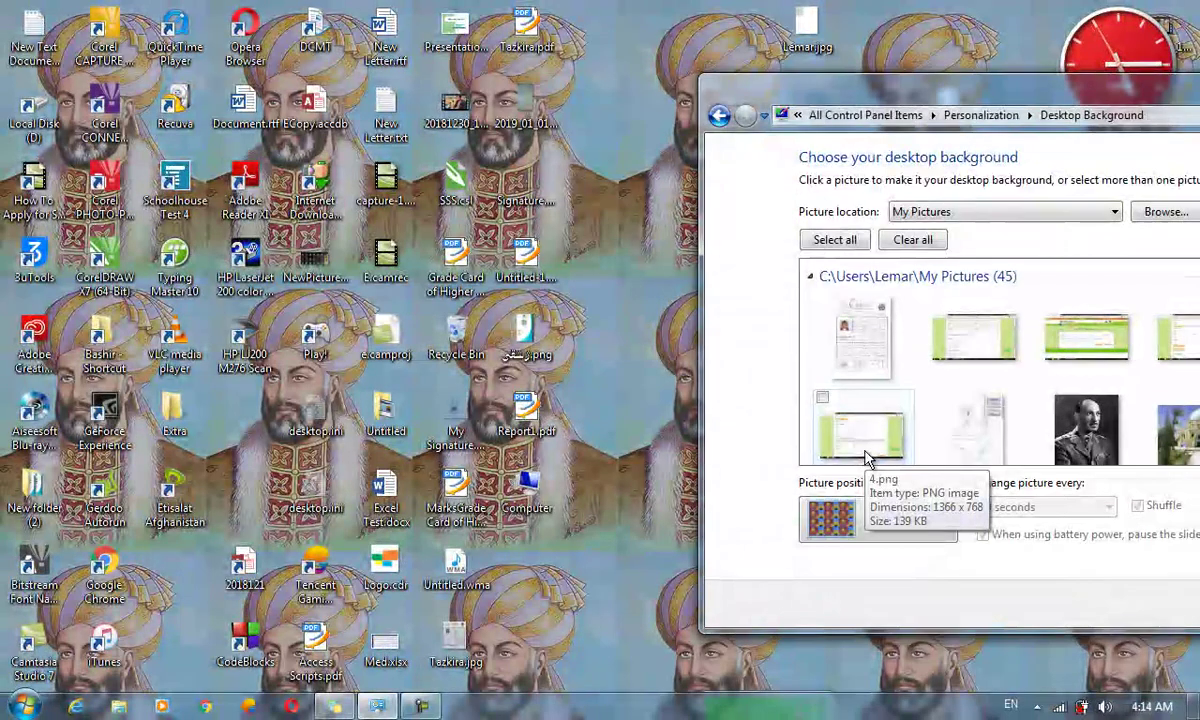
Set the portrait's picture position to Center and snap the settings window back to half of the screen
{"action": "left_click", "coordinate": [905, 515]}
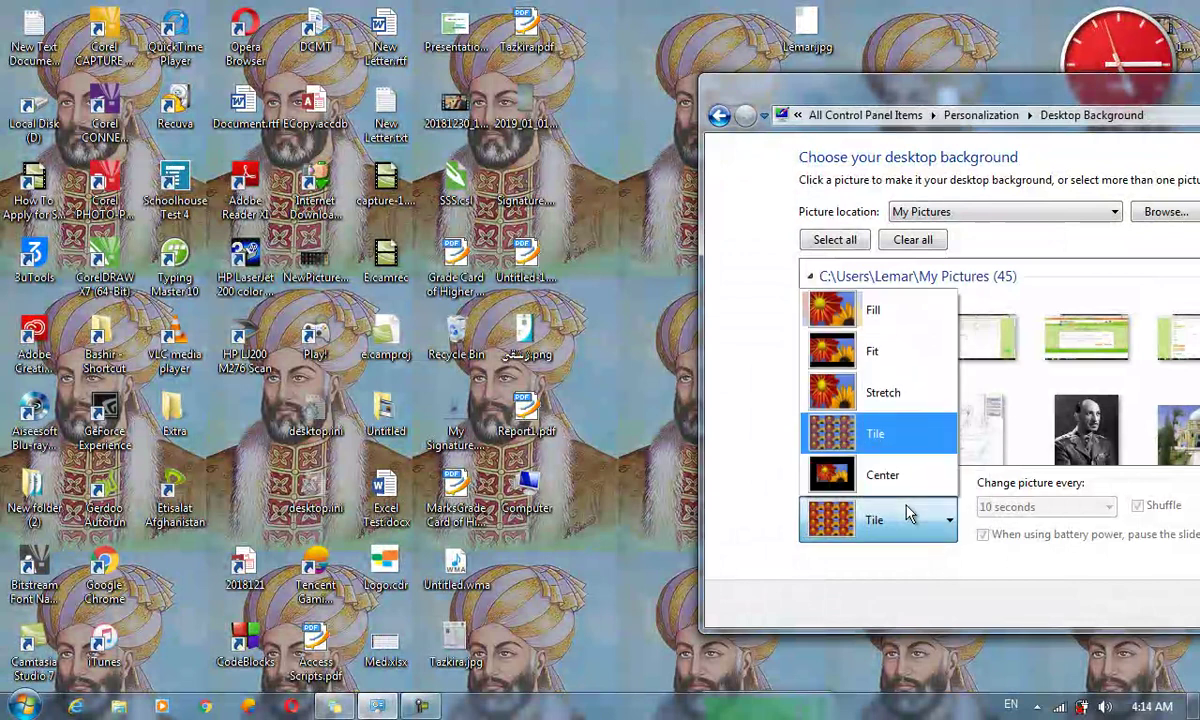
{"action": "left_click", "coordinate": [899, 487]}
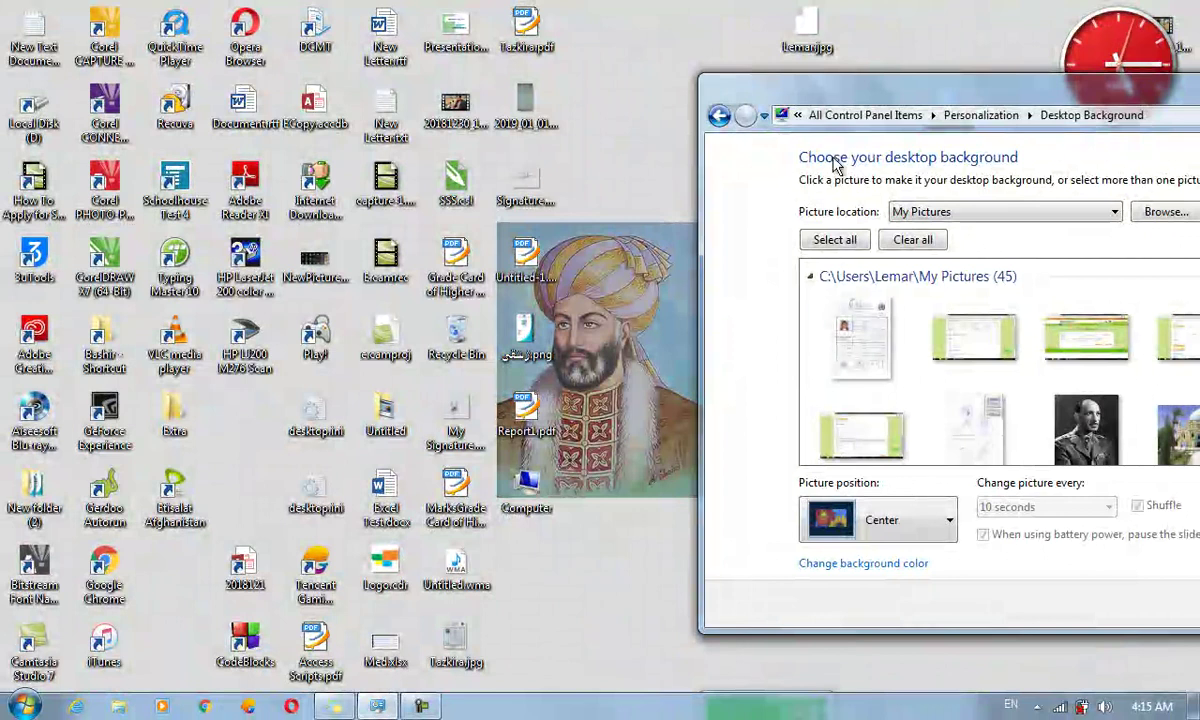
{"action": "left_click_drag", "start_coordinate": [836, 90], "coordinate": [1199, 218]}
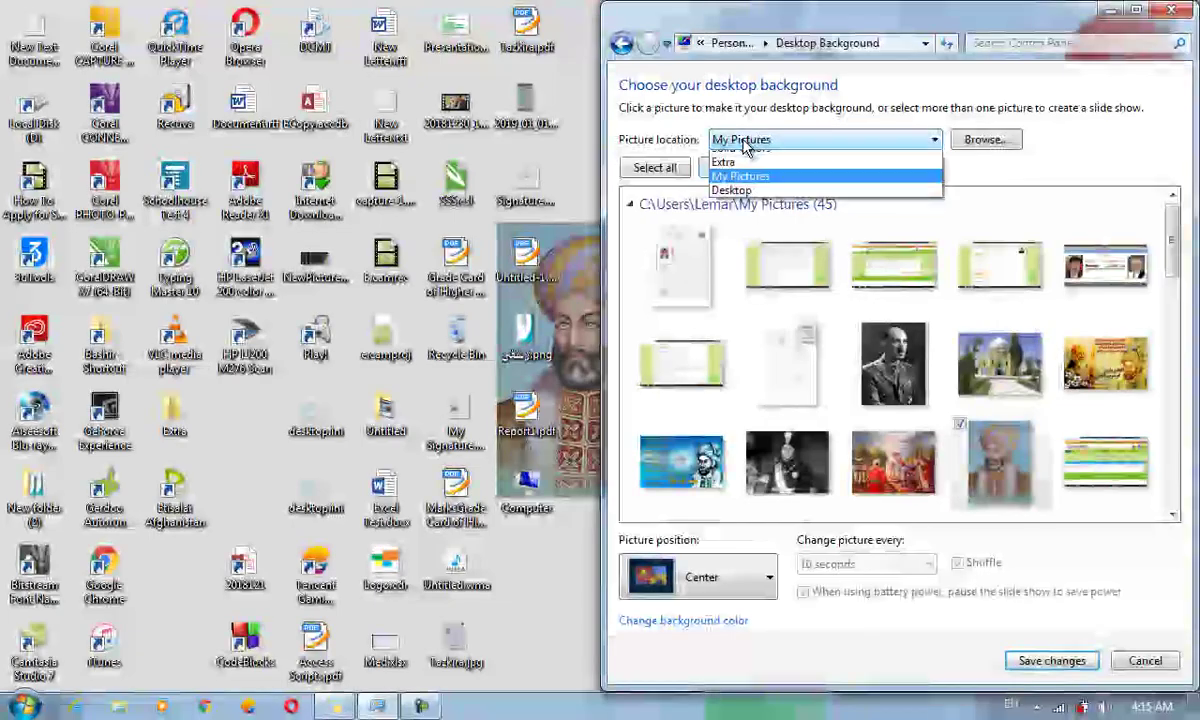
Review the available background picture locations and keep My Pictures selected
{"action": "left_click", "coordinate": [742, 140]}
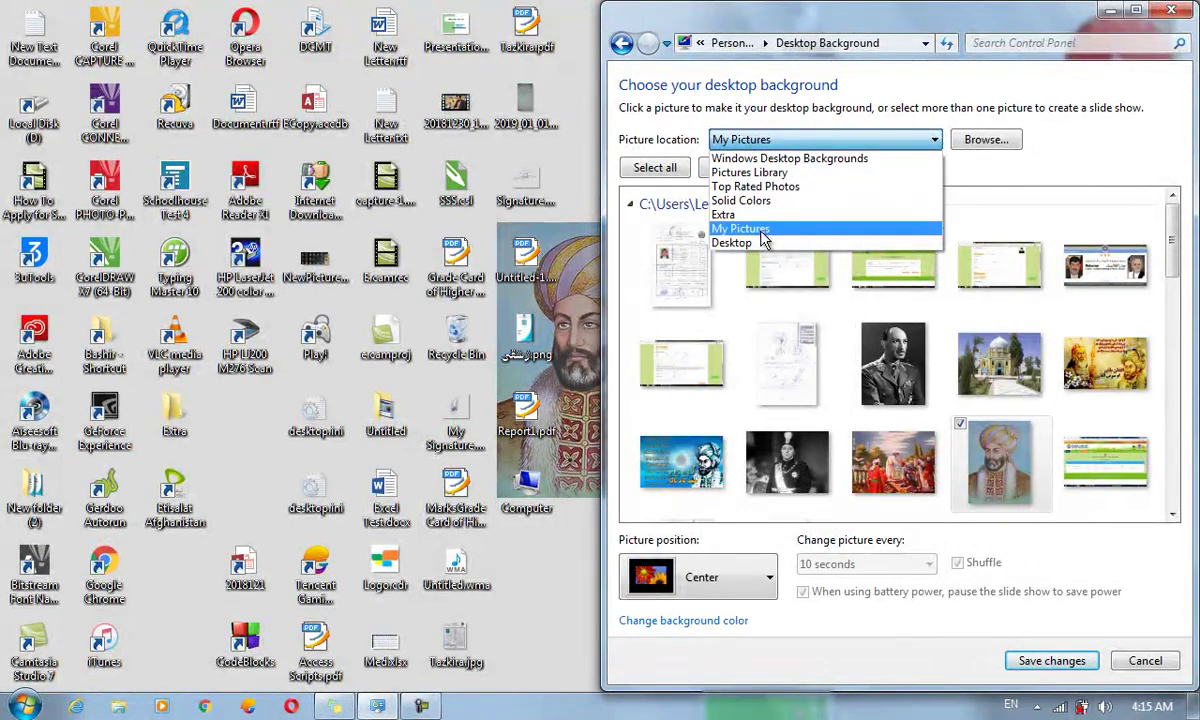
{"action": "left_click", "coordinate": [713, 228]}
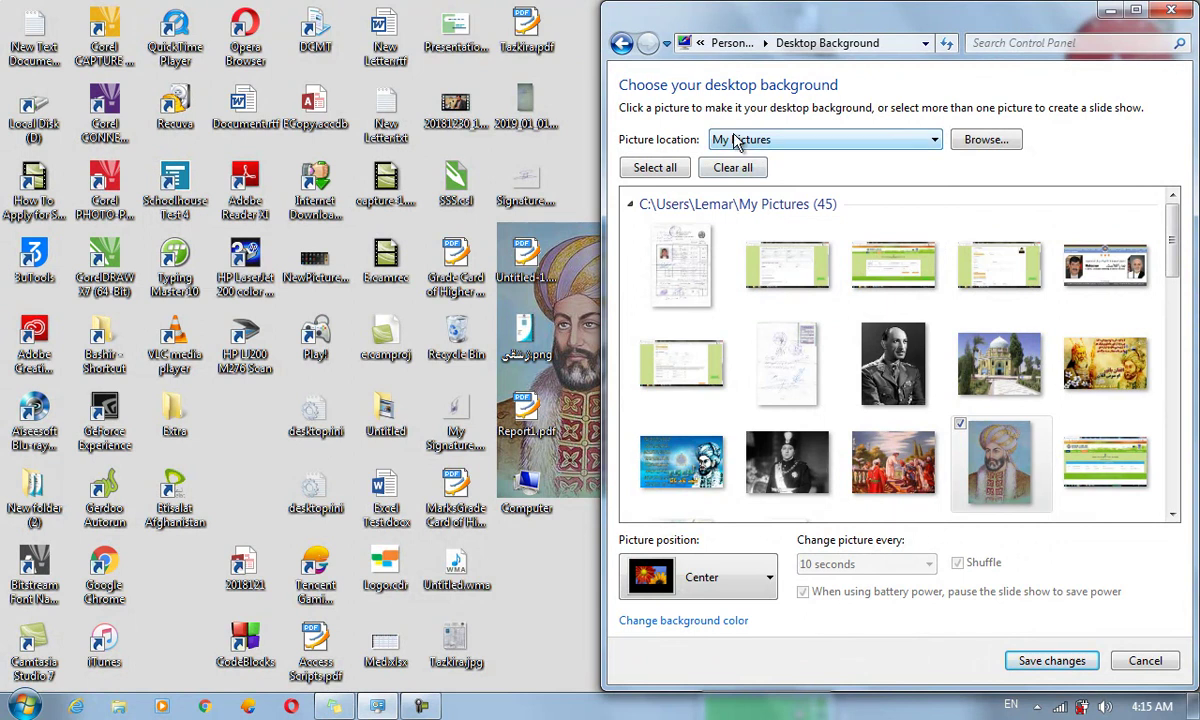
{"action": "left_click", "coordinate": [585, 262]}
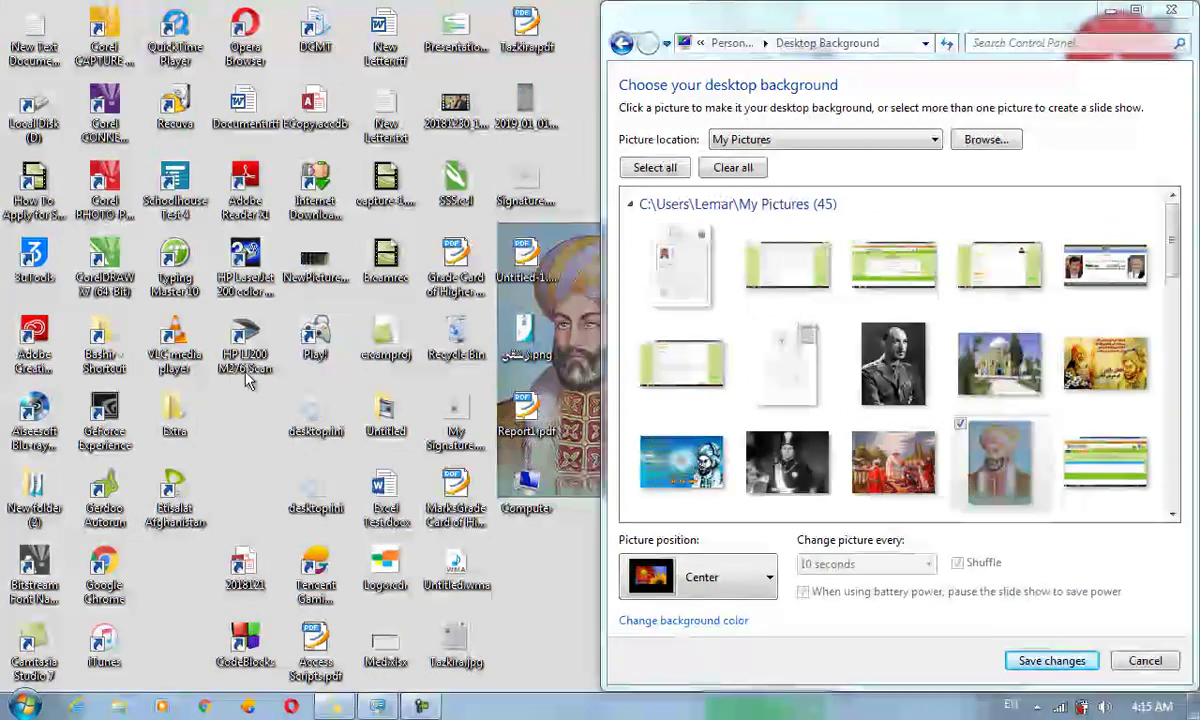
Set BCG as on blog.jpg from the desktop's New folder (2) as the desktop background and close the folder
{"action": "double_click", "coordinate": [48, 485]}
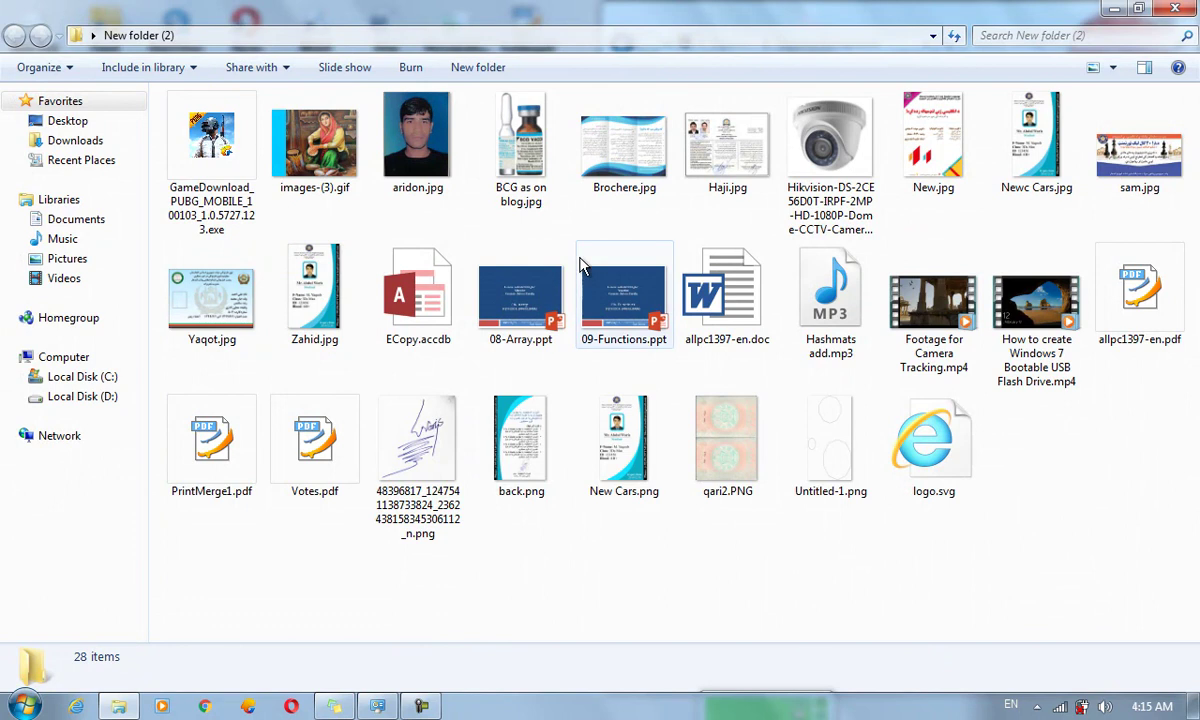
{"action": "left_click", "coordinate": [610, 186]}
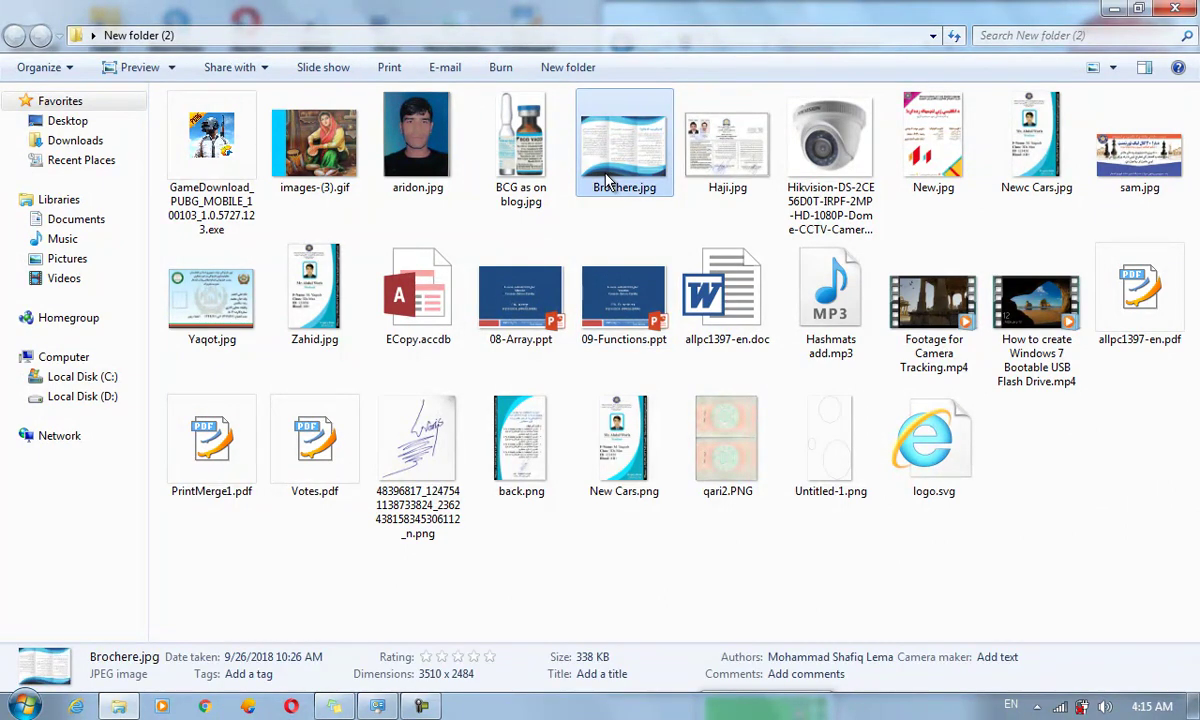
{"action": "left_click", "coordinate": [531, 171]}
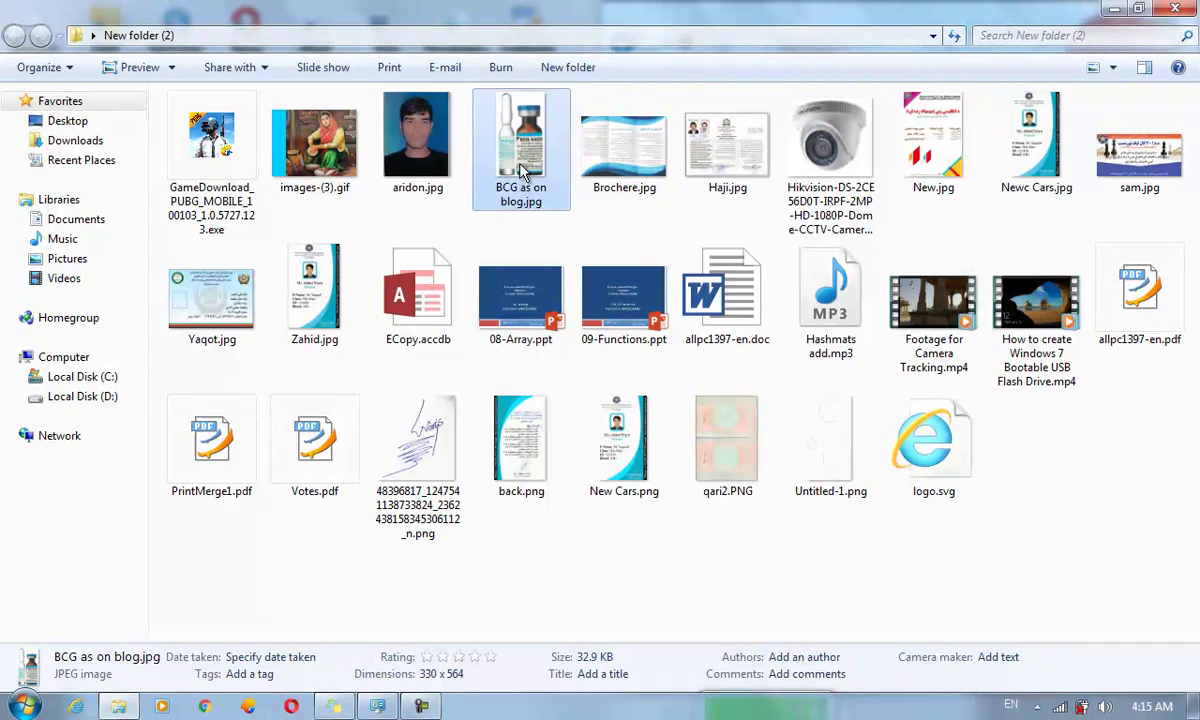
{"action": "right_click", "coordinate": [521, 170]}
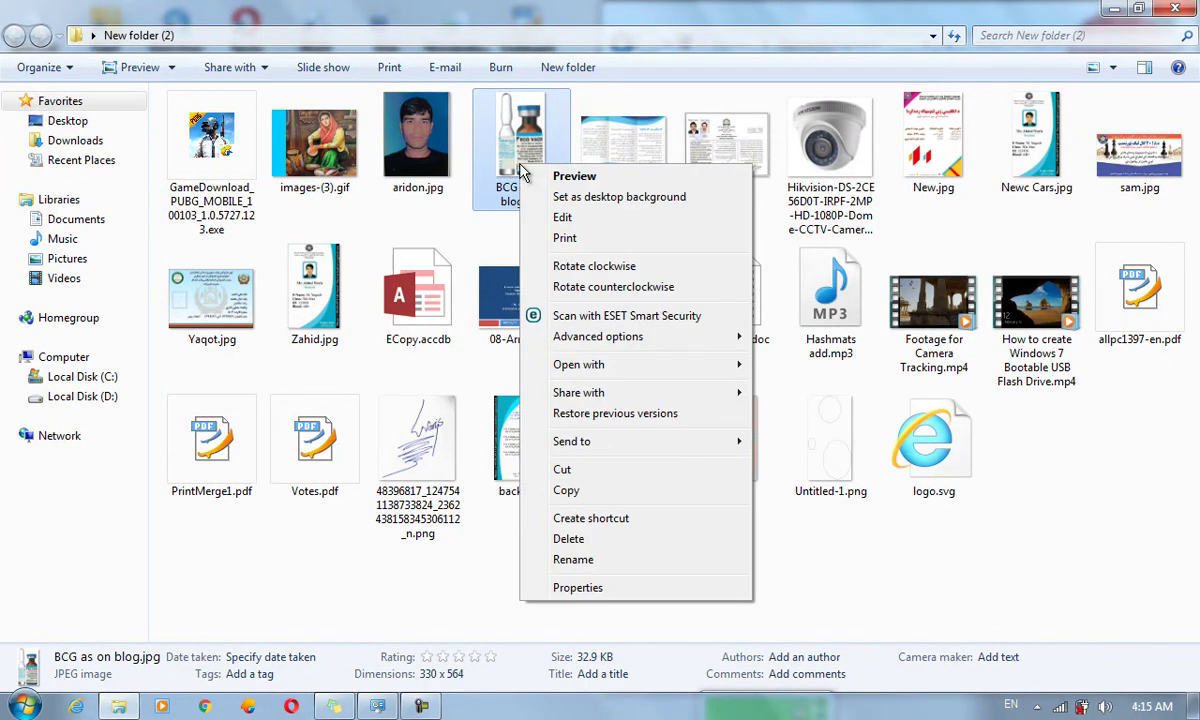
{"action": "left_click", "coordinate": [617, 200]}
{"action": "left_click_drag", "start_coordinate": [850, 12], "coordinate": [908, 118]}
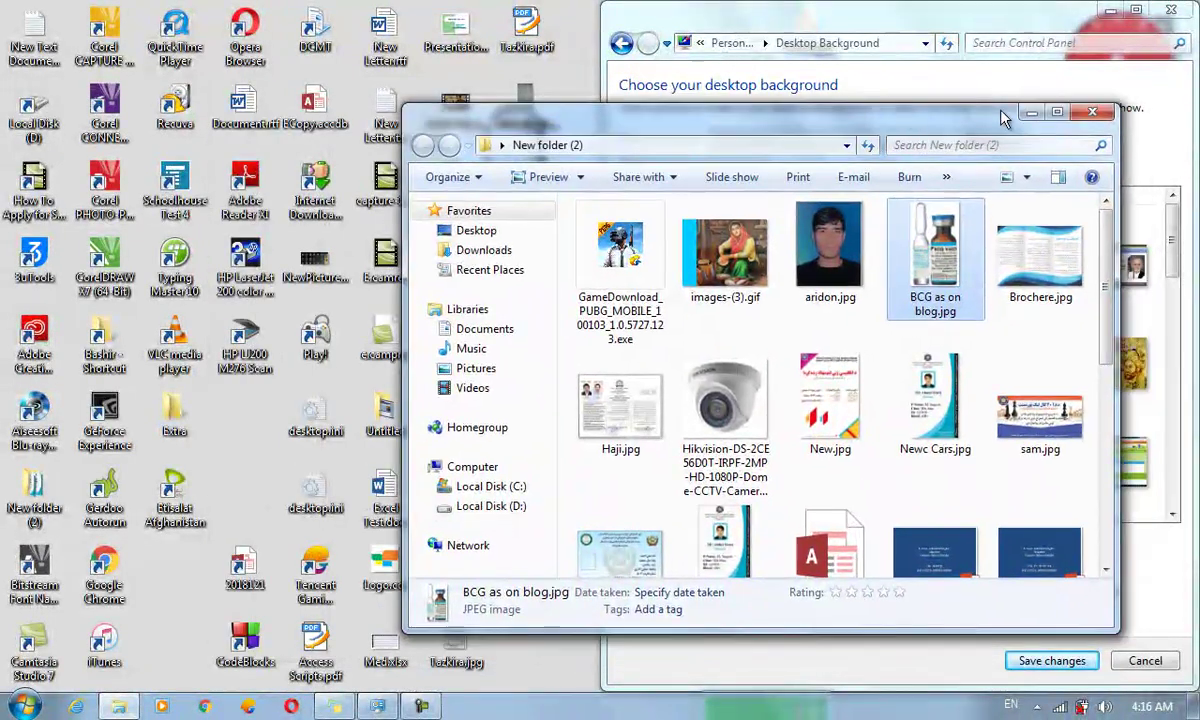
{"action": "left_click", "coordinate": [1090, 112]}
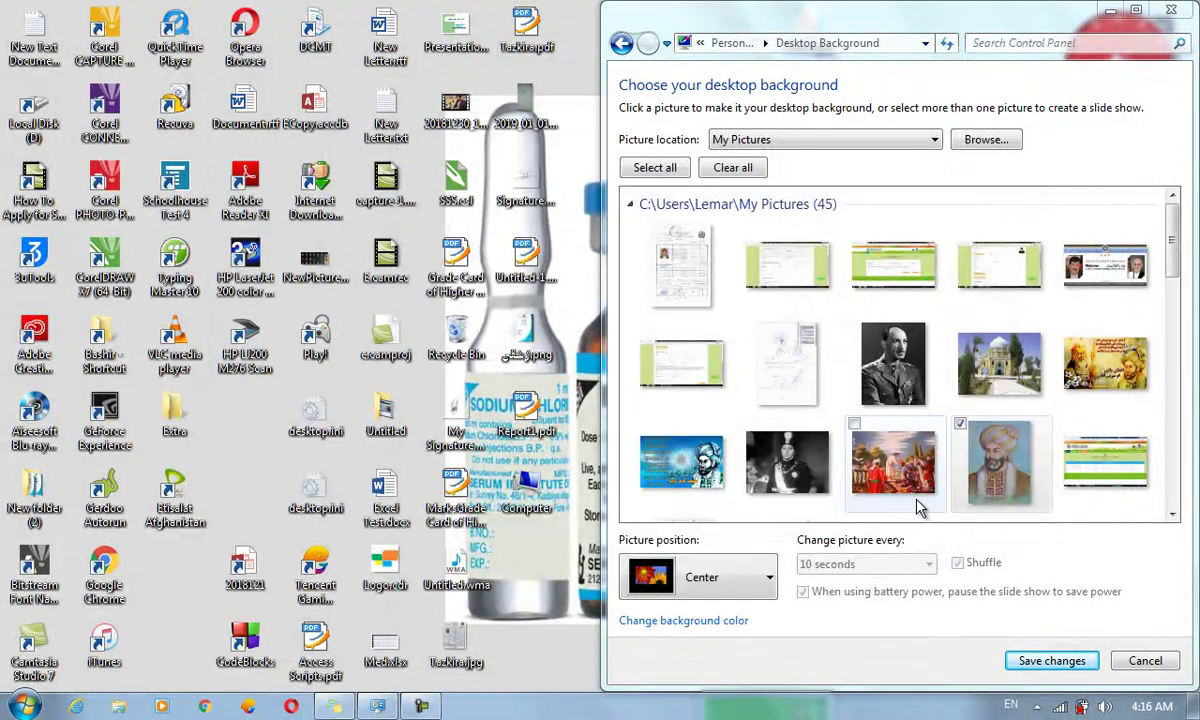
Set only the ace of spades picture from the Extra location as the desktop background and save the change
{"action": "left_click", "coordinate": [812, 143]}
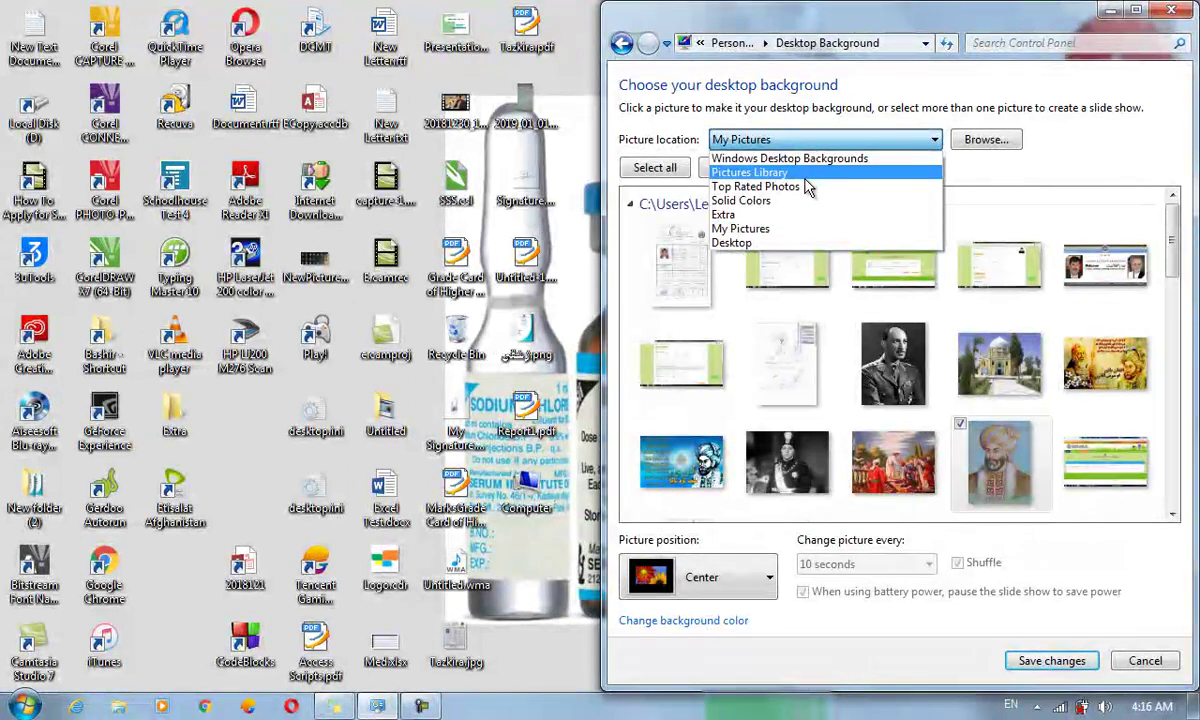
{"action": "left_click", "coordinate": [805, 214]}
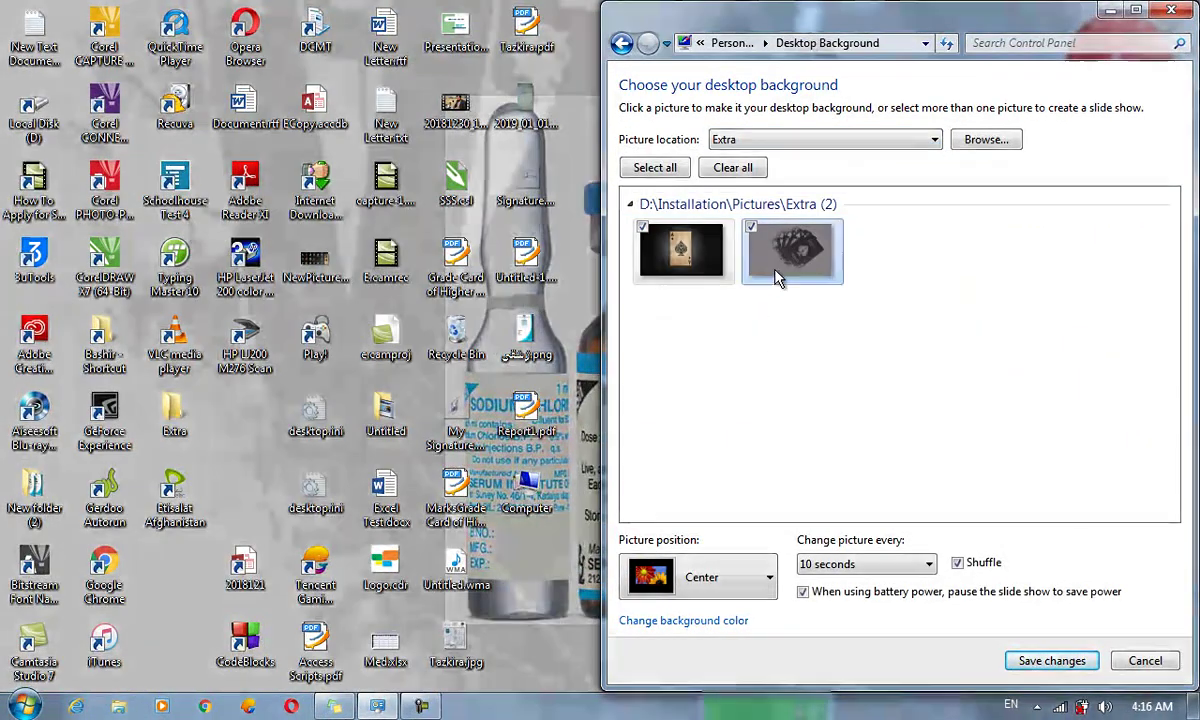
{"action": "left_click", "coordinate": [778, 278]}
{"action": "left_click", "coordinate": [642, 227]}
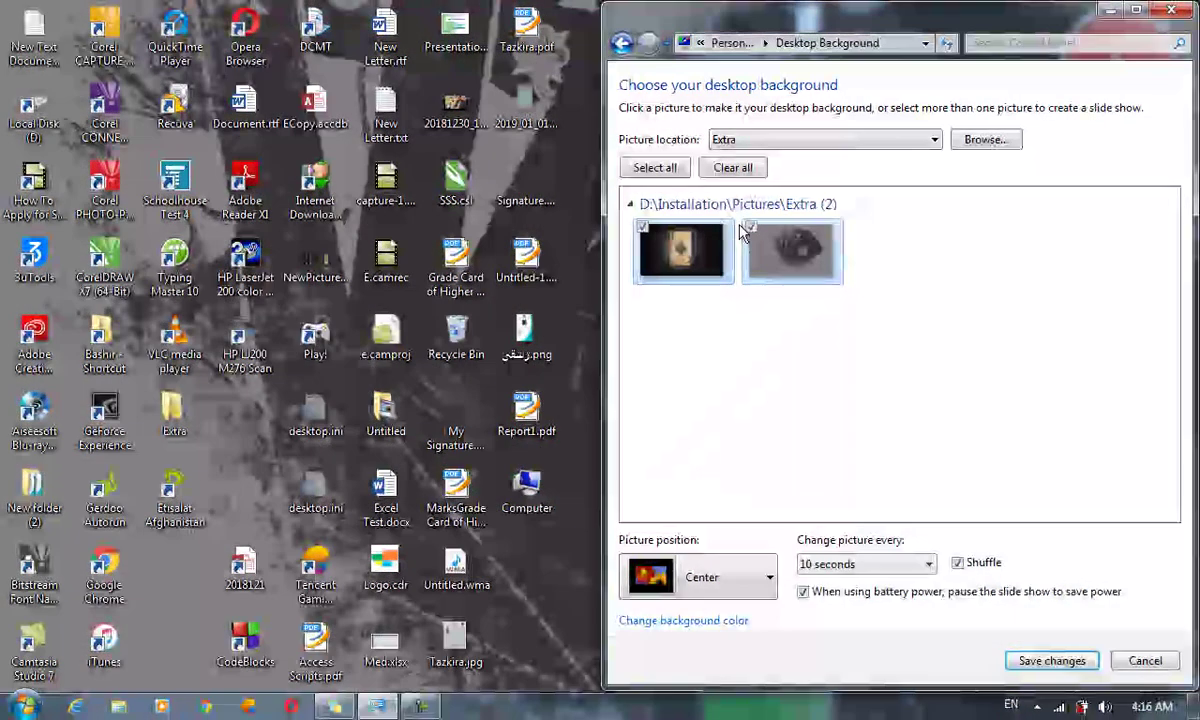
{"action": "left_click", "coordinate": [755, 230]}
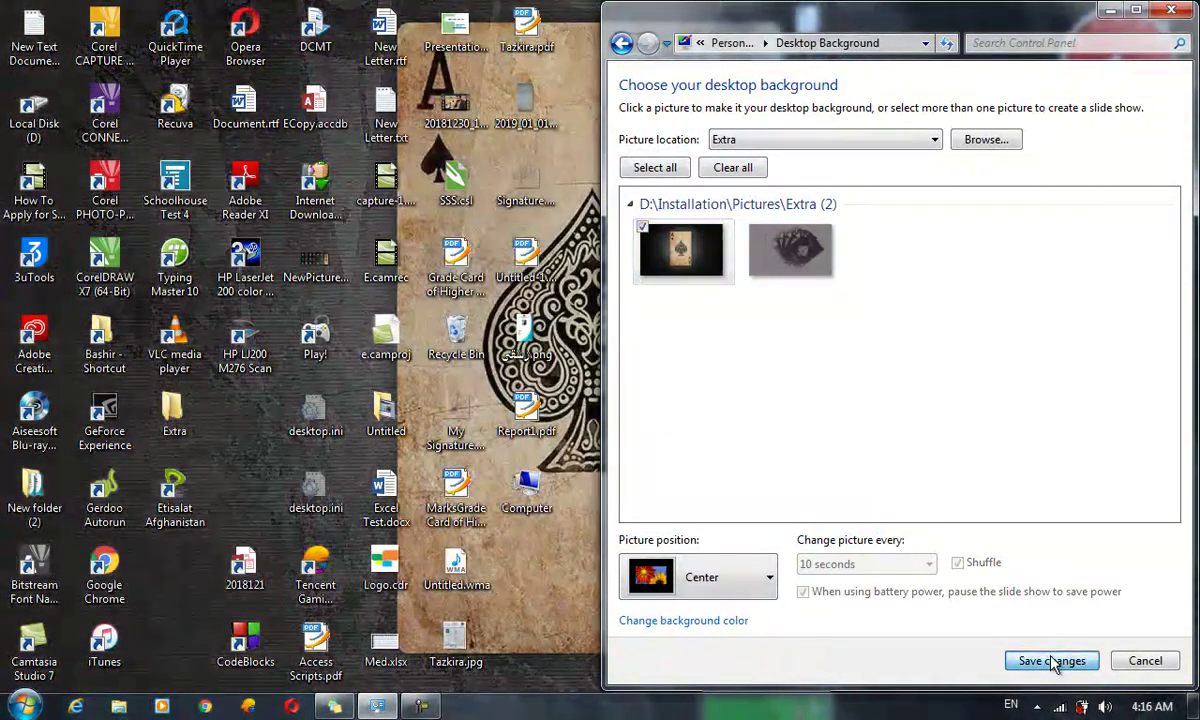
{"action": "left_click", "coordinate": [1051, 660]}
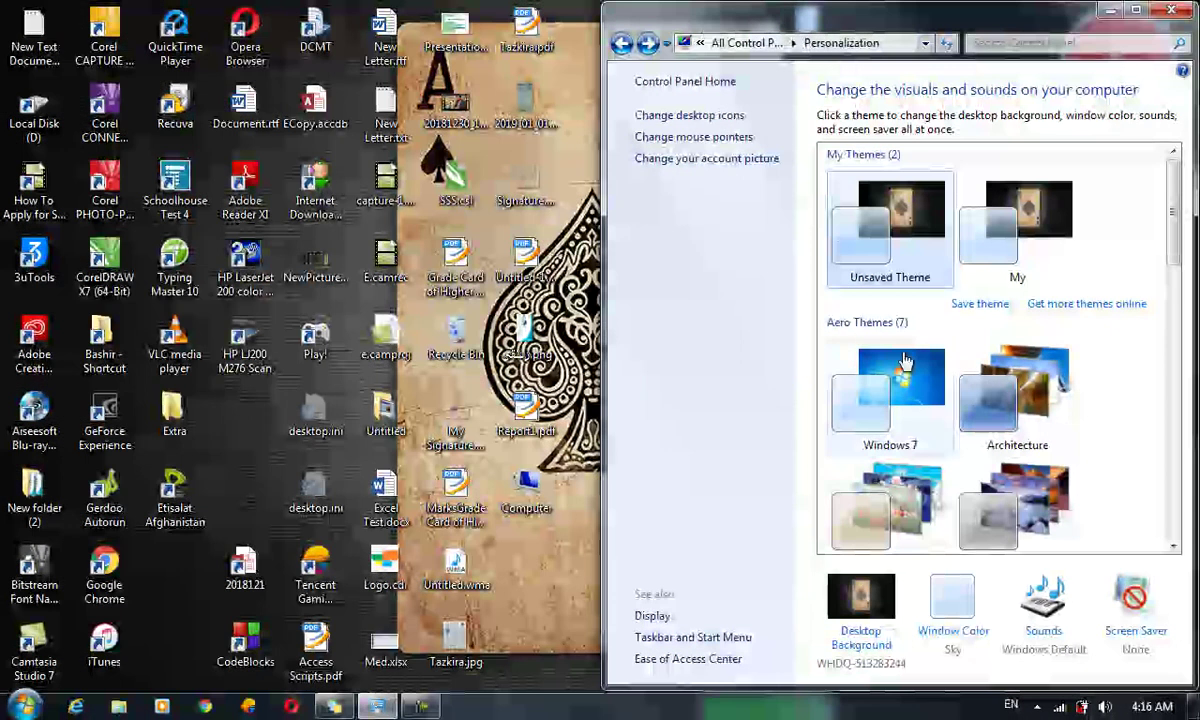
Open the window color settings, try Sea, Sun, Ruby and Fuchsia, and choose Twilight with the color intensity at its minimum
{"action": "left_click", "coordinate": [955, 605]}
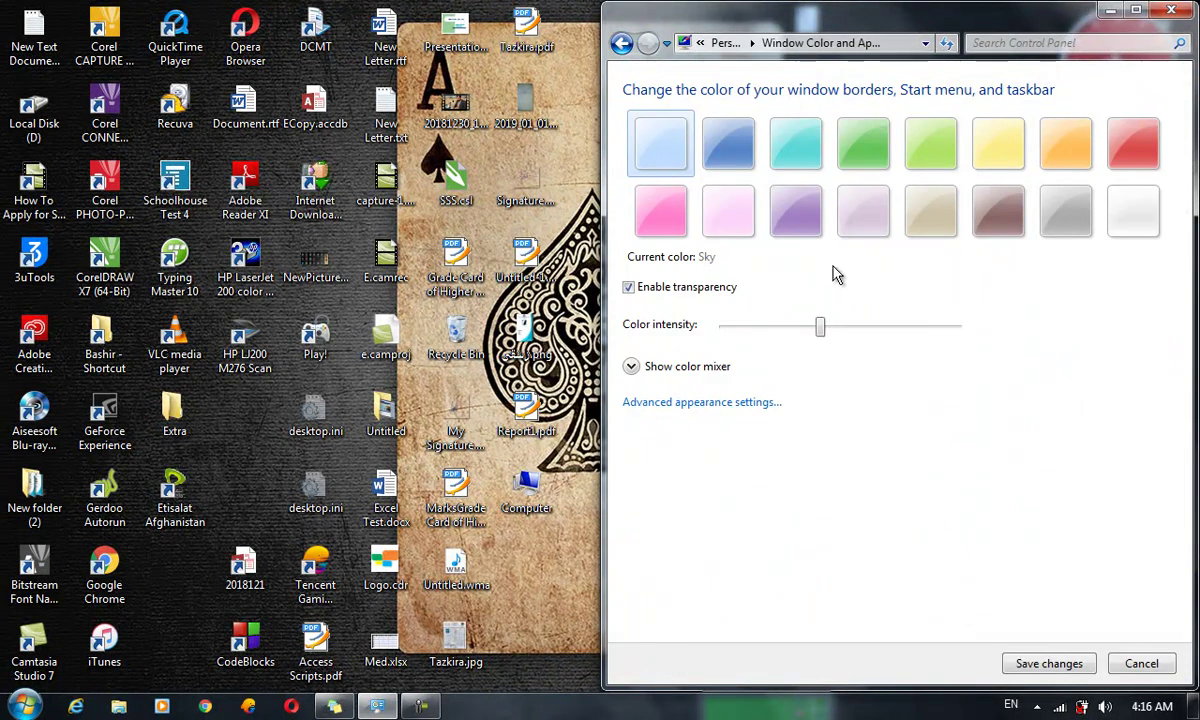
{"action": "left_click", "coordinate": [790, 155]}
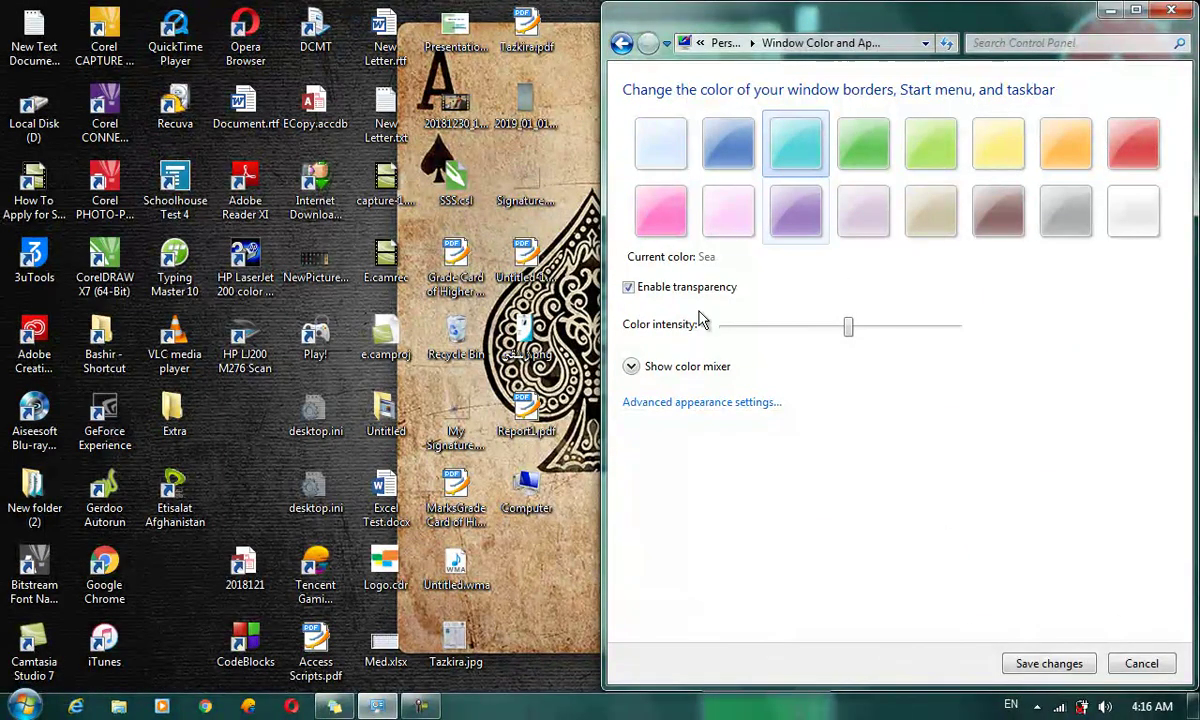
{"action": "left_click", "coordinate": [992, 147]}
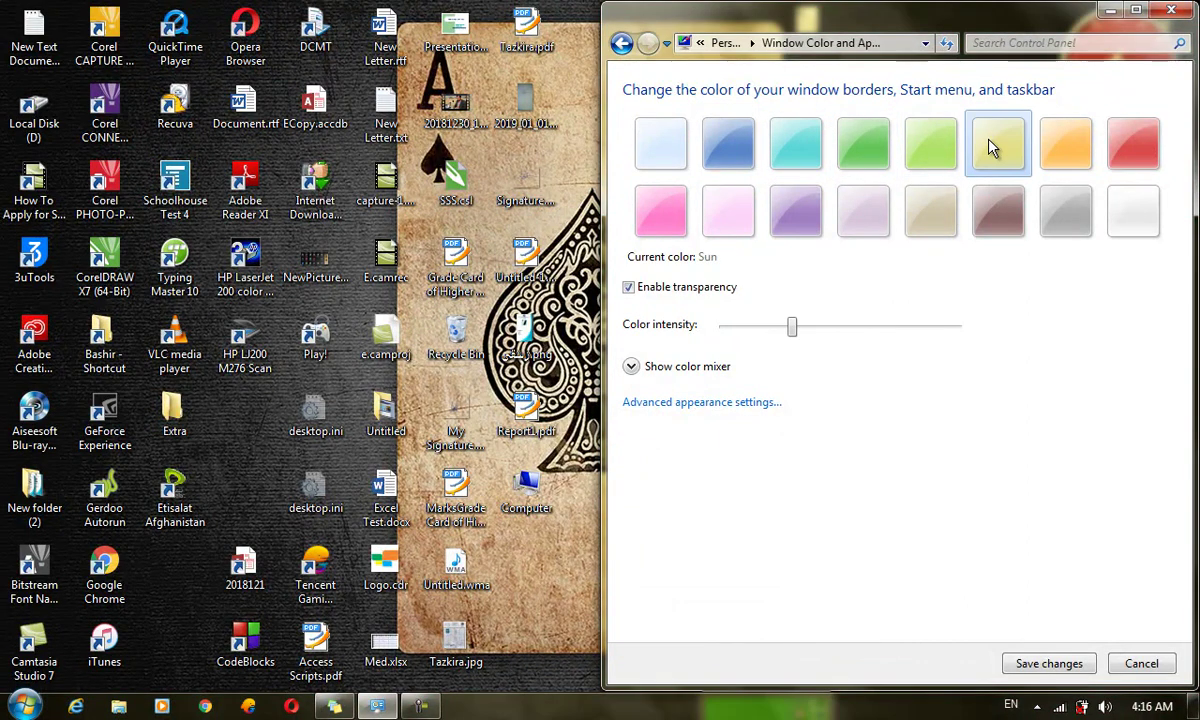
{"action": "left_click", "coordinate": [1057, 150]}
{"action": "left_click", "coordinate": [1147, 150]}
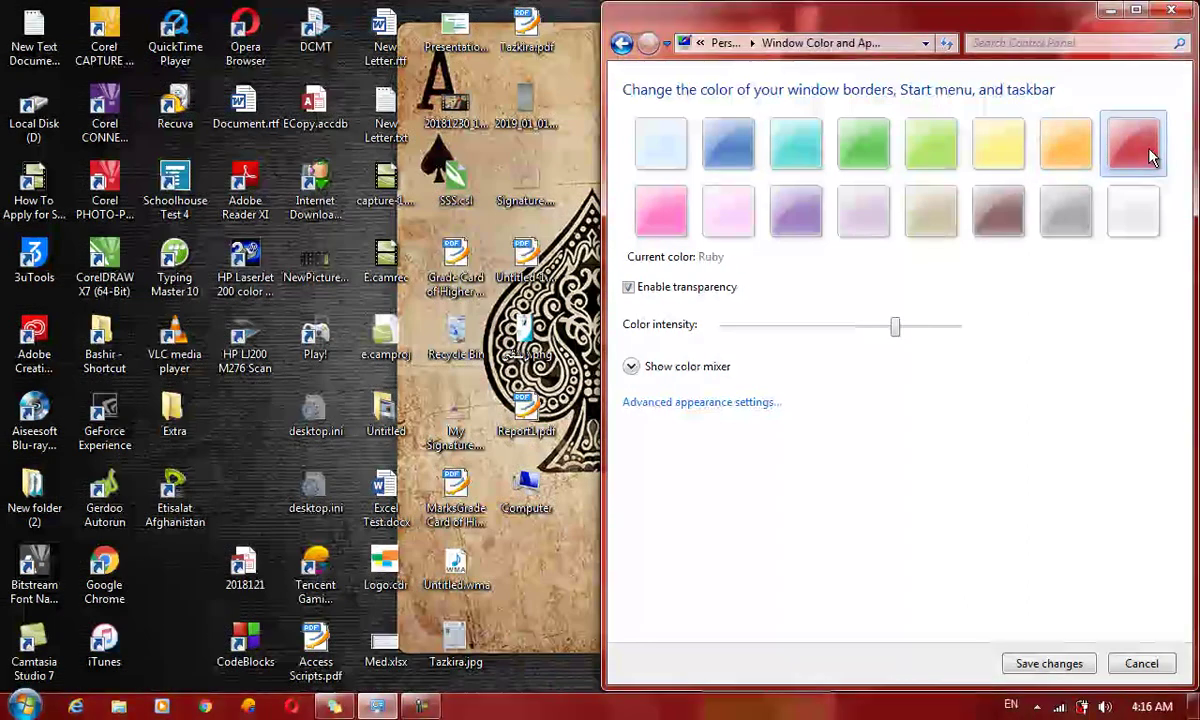
{"action": "left_click", "coordinate": [653, 216]}
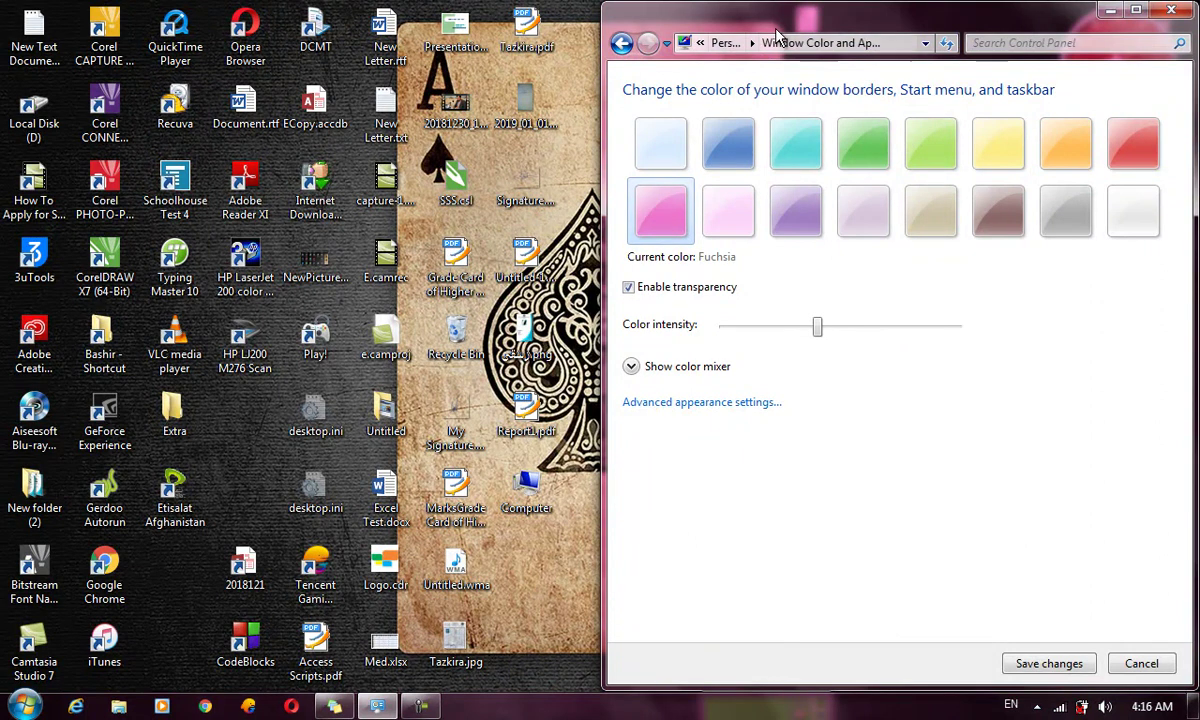
{"action": "left_click", "coordinate": [755, 150]}
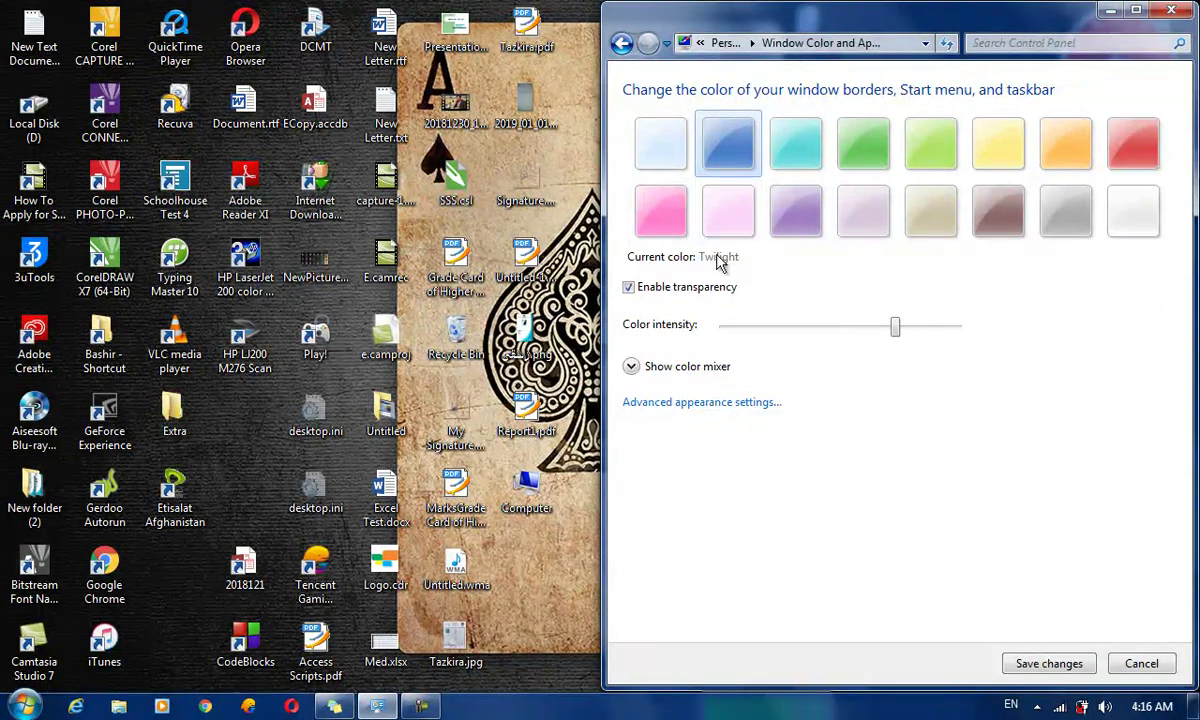
{"action": "left_click_drag", "start_coordinate": [896, 330], "coordinate": [688, 302]}
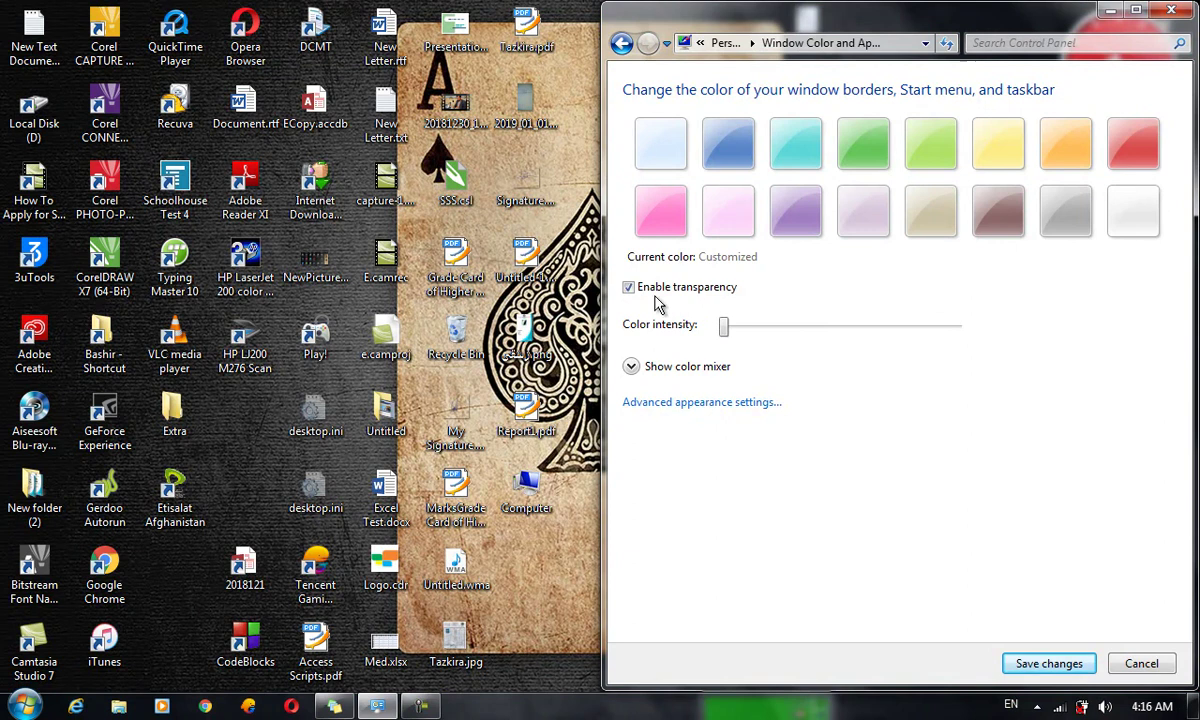
Compare the window borders with transparency off and on, and view the advanced appearance settings without changing them
{"action": "left_click_drag", "start_coordinate": [677, 11], "coordinate": [500, 25]}
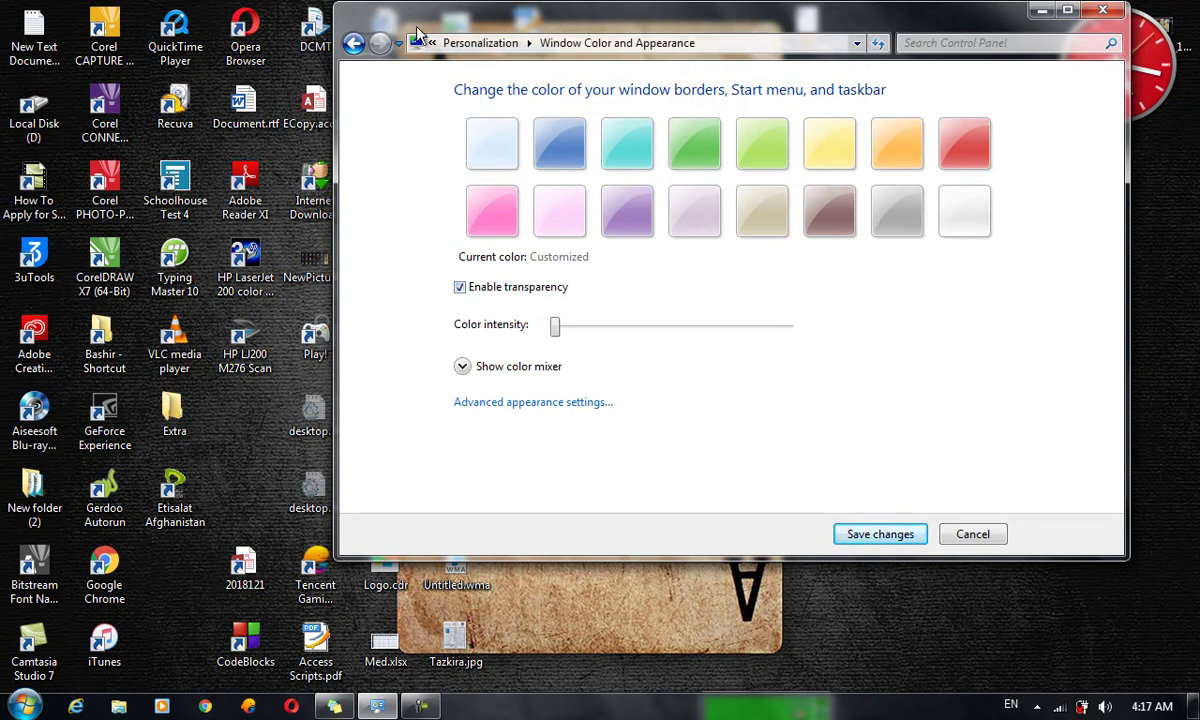
{"action": "left_click", "coordinate": [470, 289]}
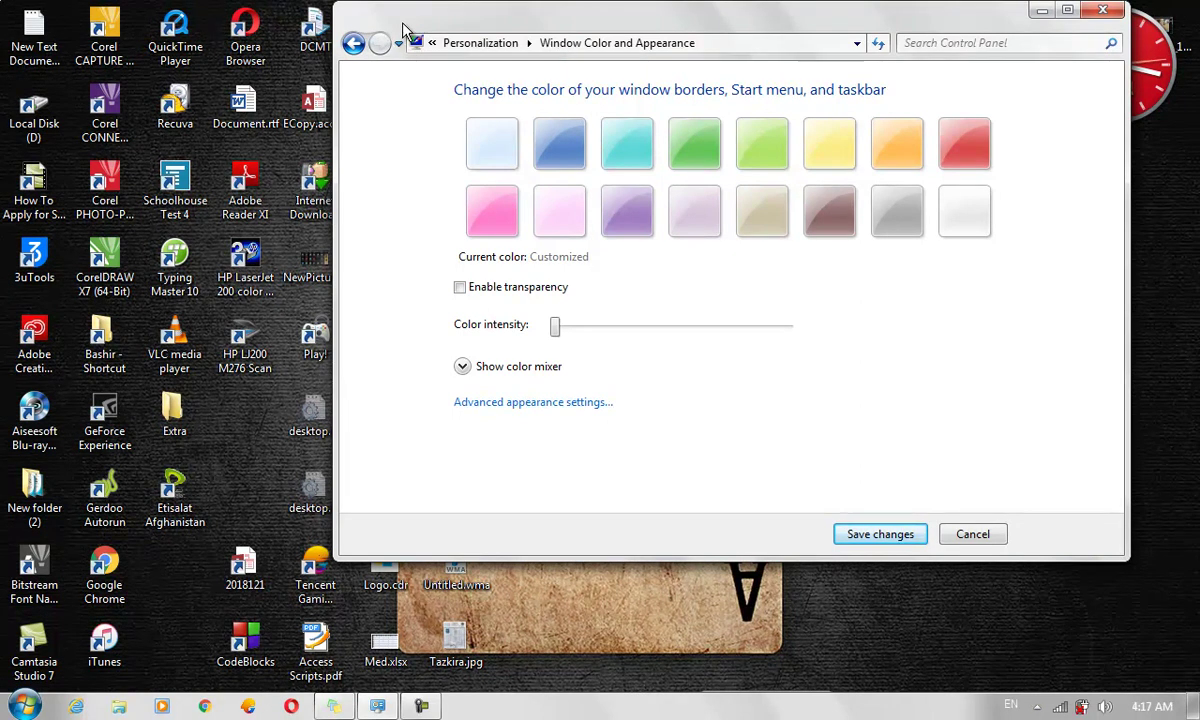
{"action": "left_click", "coordinate": [500, 292]}
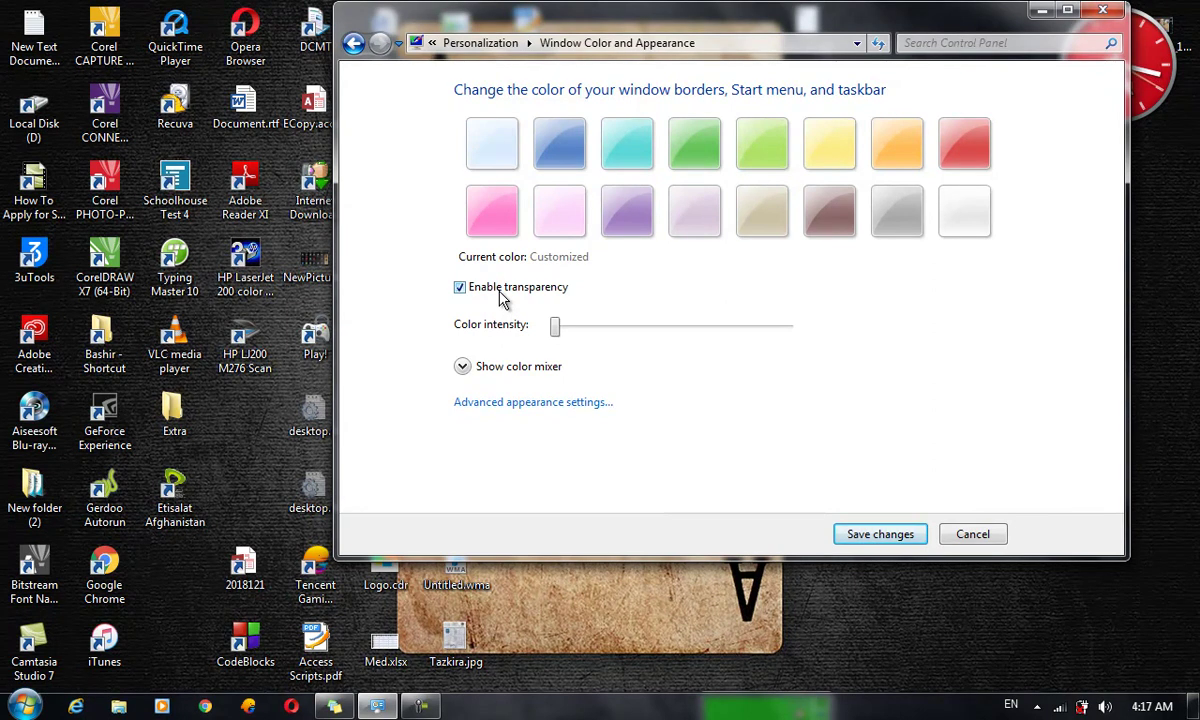
{"action": "left_click", "coordinate": [597, 404]}
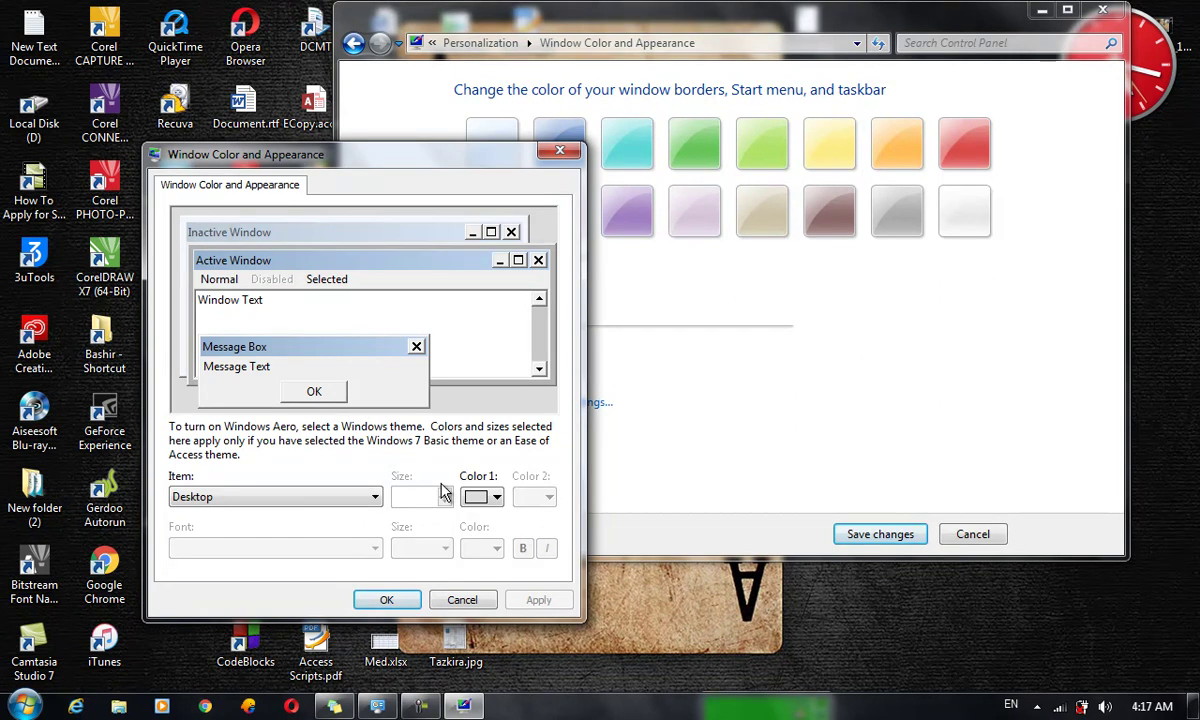
{"action": "left_click", "coordinate": [437, 604]}
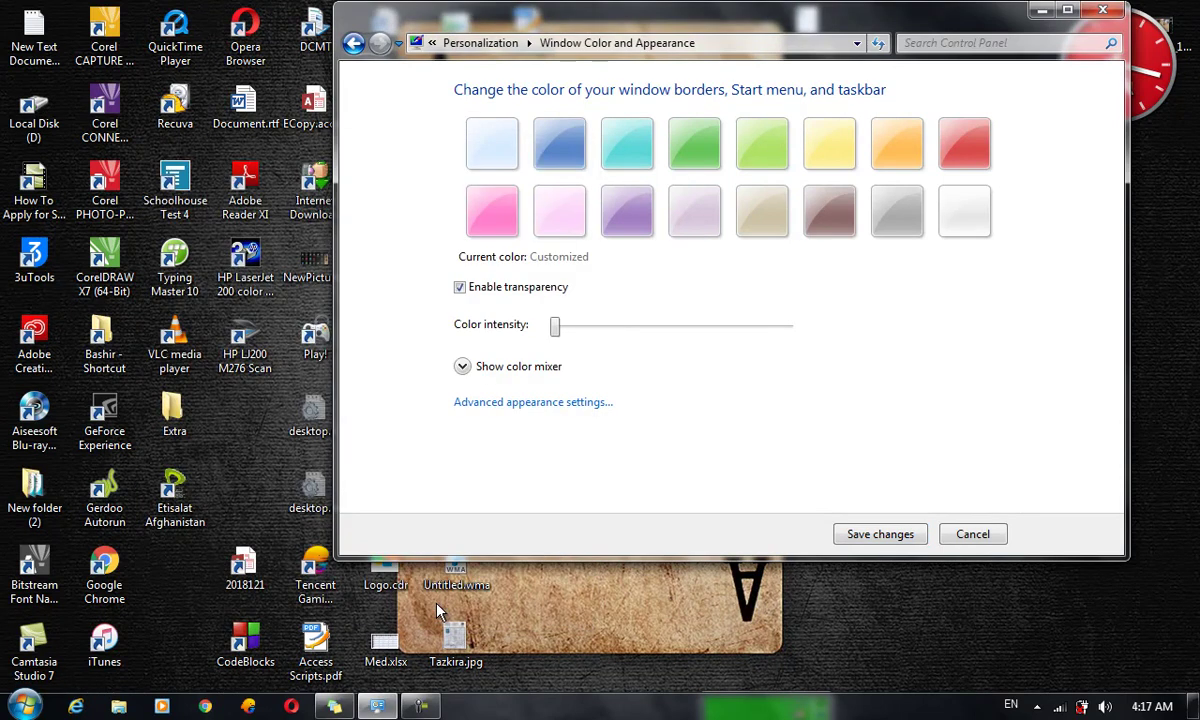
Choose the Leaf window color, shift its hue to magenta in the color mixer and save the change
{"action": "left_click", "coordinate": [463, 368]}
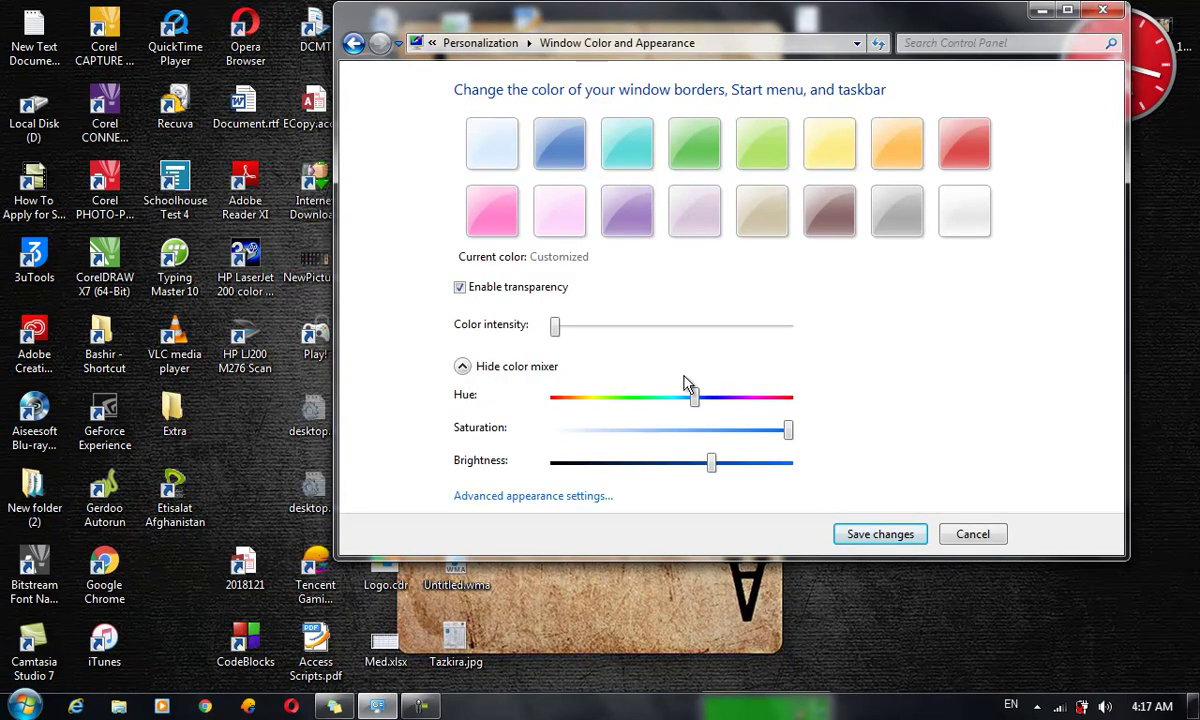
{"action": "left_click_drag", "start_coordinate": [697, 400], "coordinate": [723, 397]}
{"action": "left_click", "coordinate": [694, 143]}
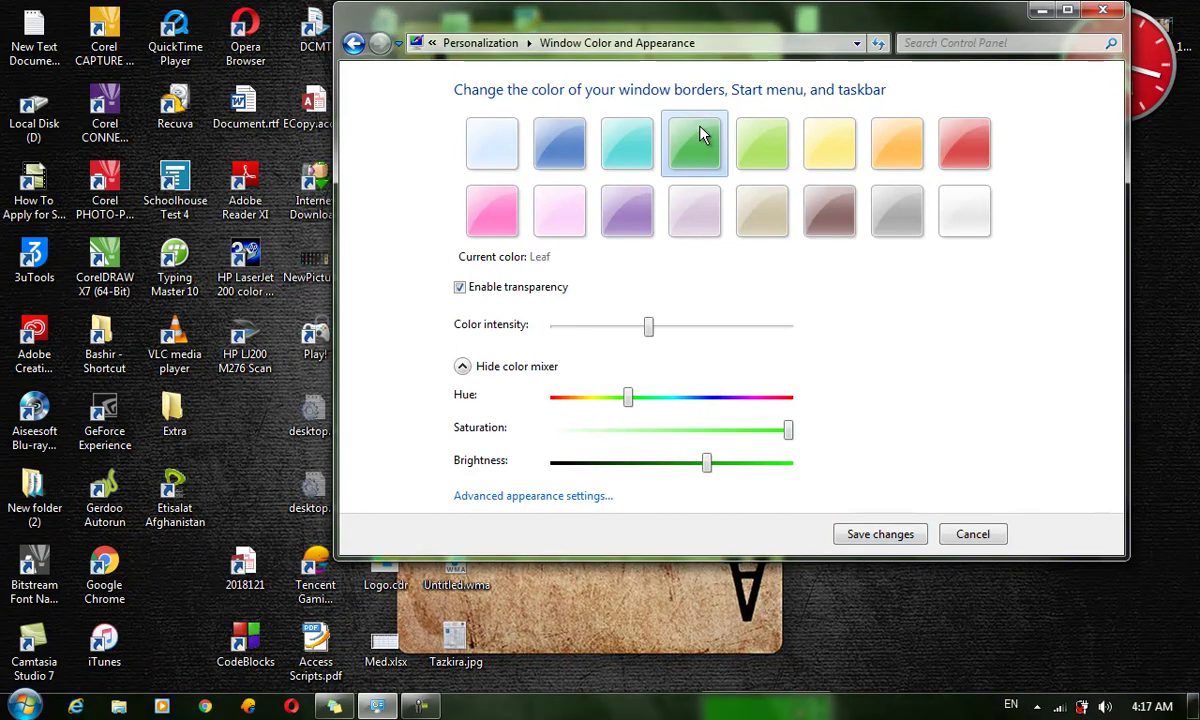
{"action": "left_click_drag", "start_coordinate": [630, 397], "coordinate": [752, 397]}
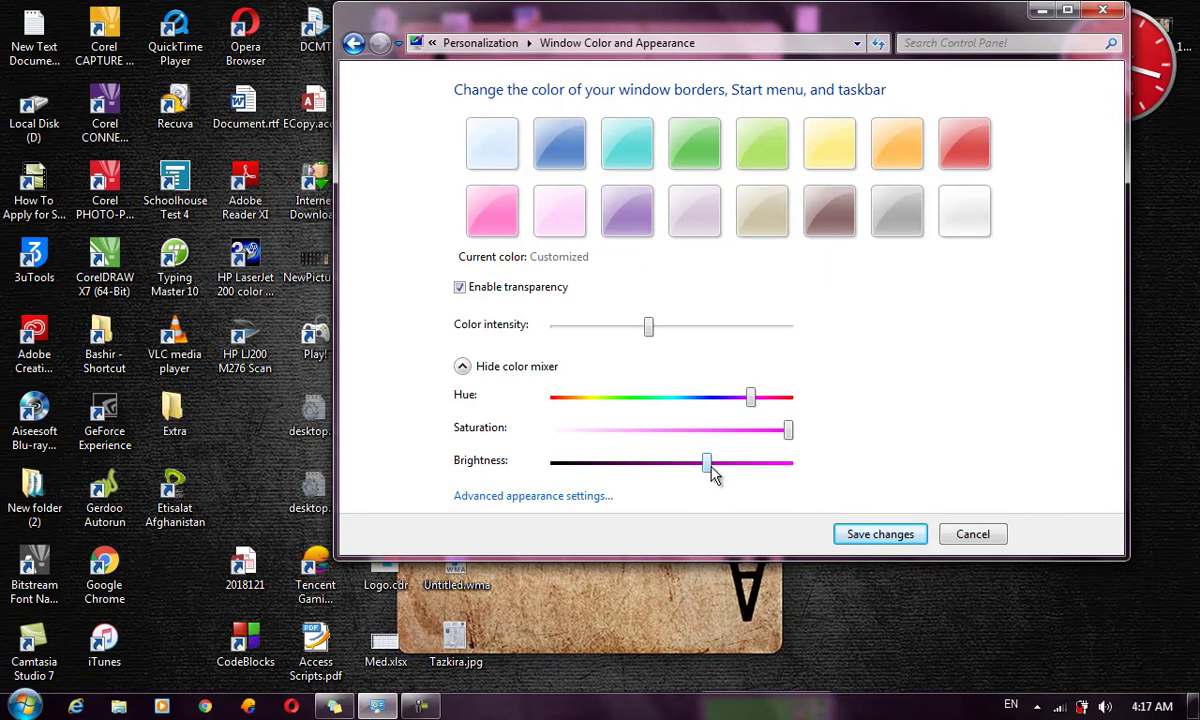
{"action": "left_click", "coordinate": [896, 530]}
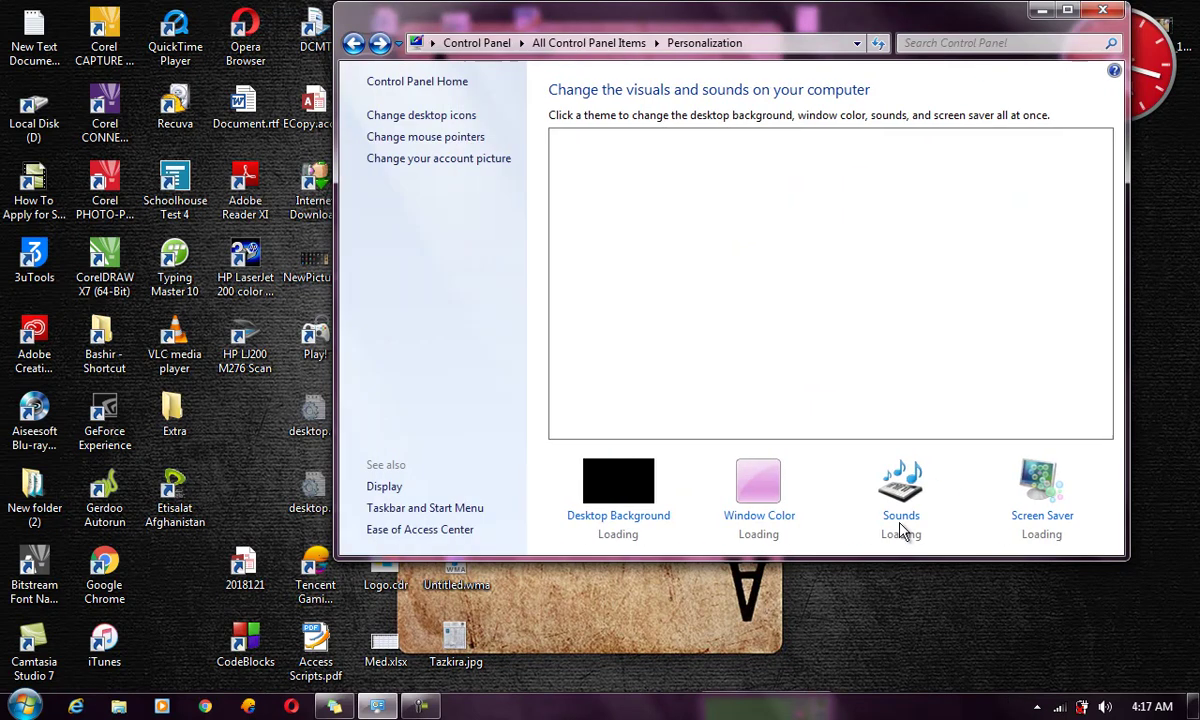
Raise the window color intensity to its maximum and save the change
{"action": "left_click", "coordinate": [707, 495]}
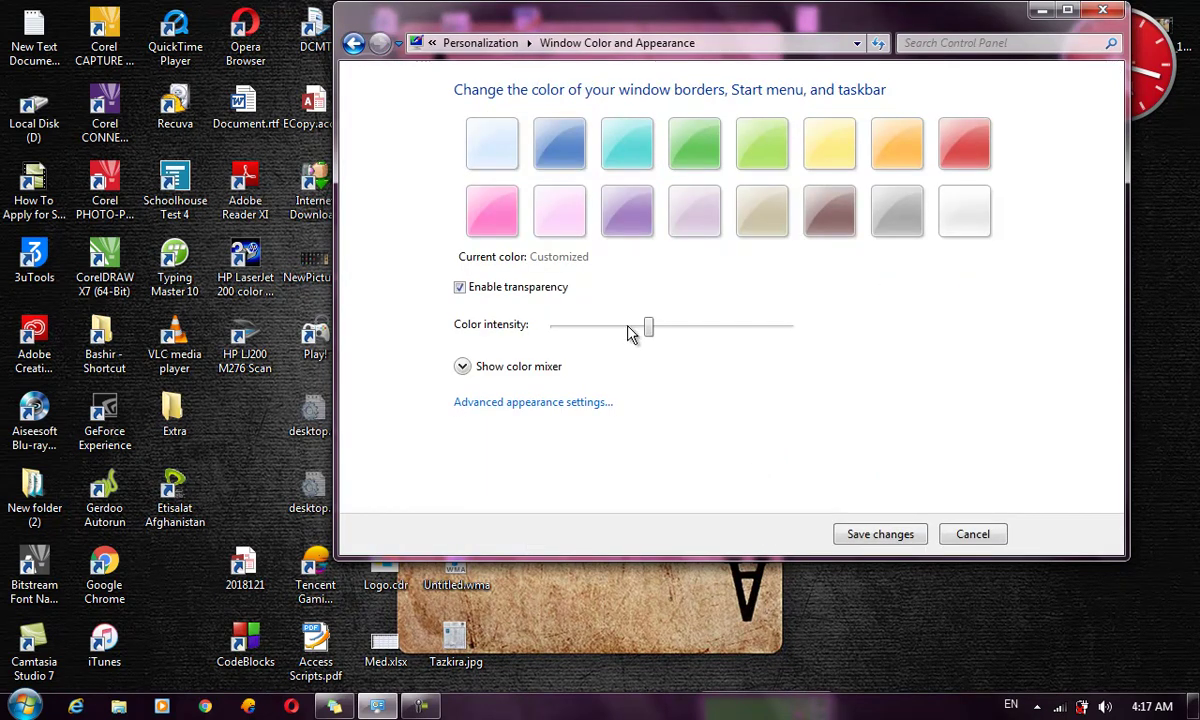
{"action": "left_click_drag", "start_coordinate": [648, 328], "coordinate": [788, 328]}
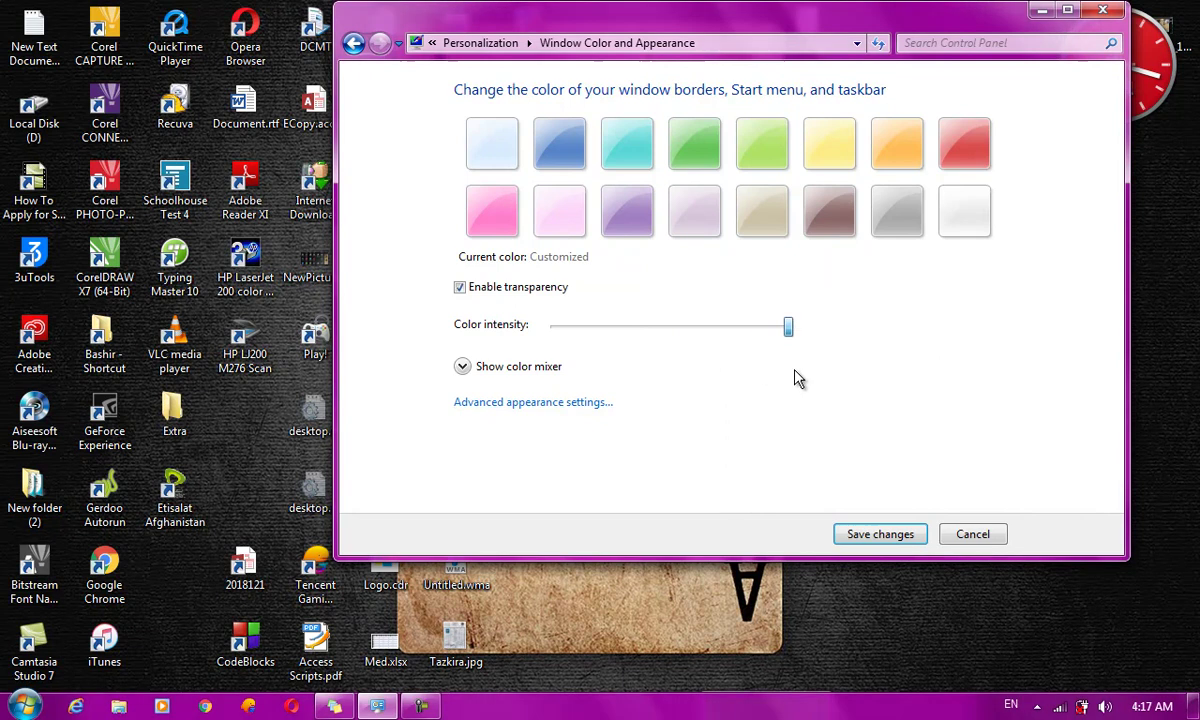
{"action": "left_click", "coordinate": [881, 544]}
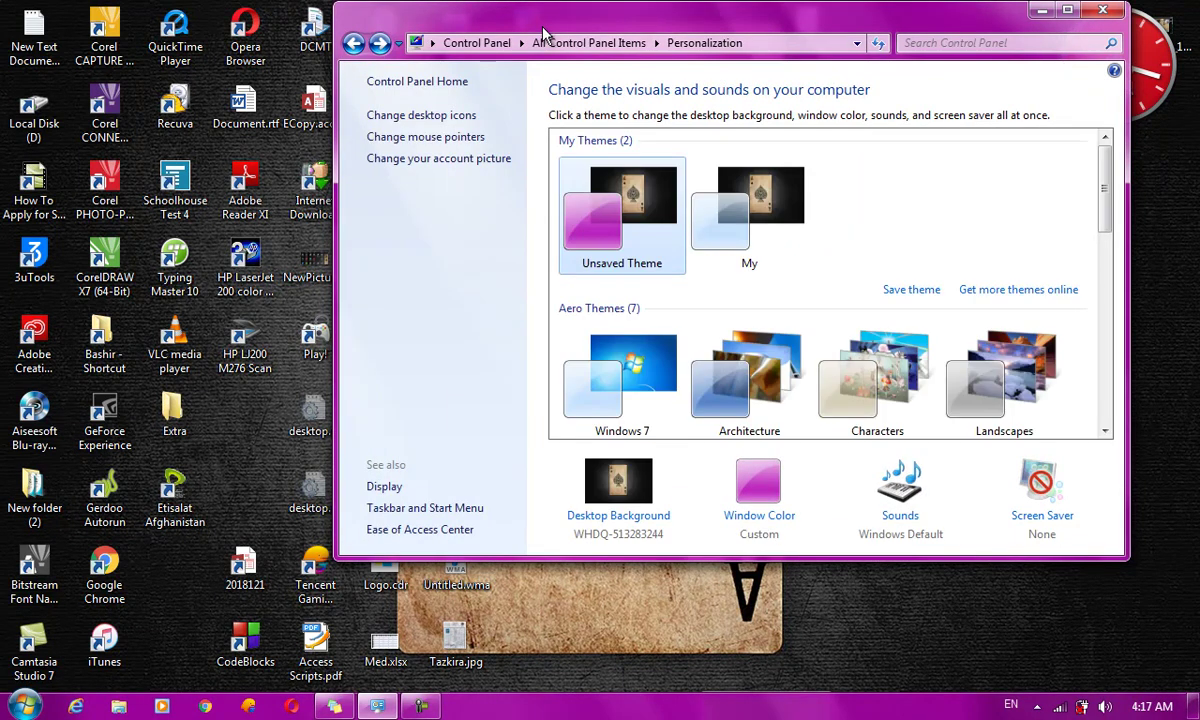
Open the Sound settings, check the sounds for Asterisk, Critical Battery Alarm and Close Program, and close the Personalization window
{"action": "left_click", "coordinate": [903, 488]}
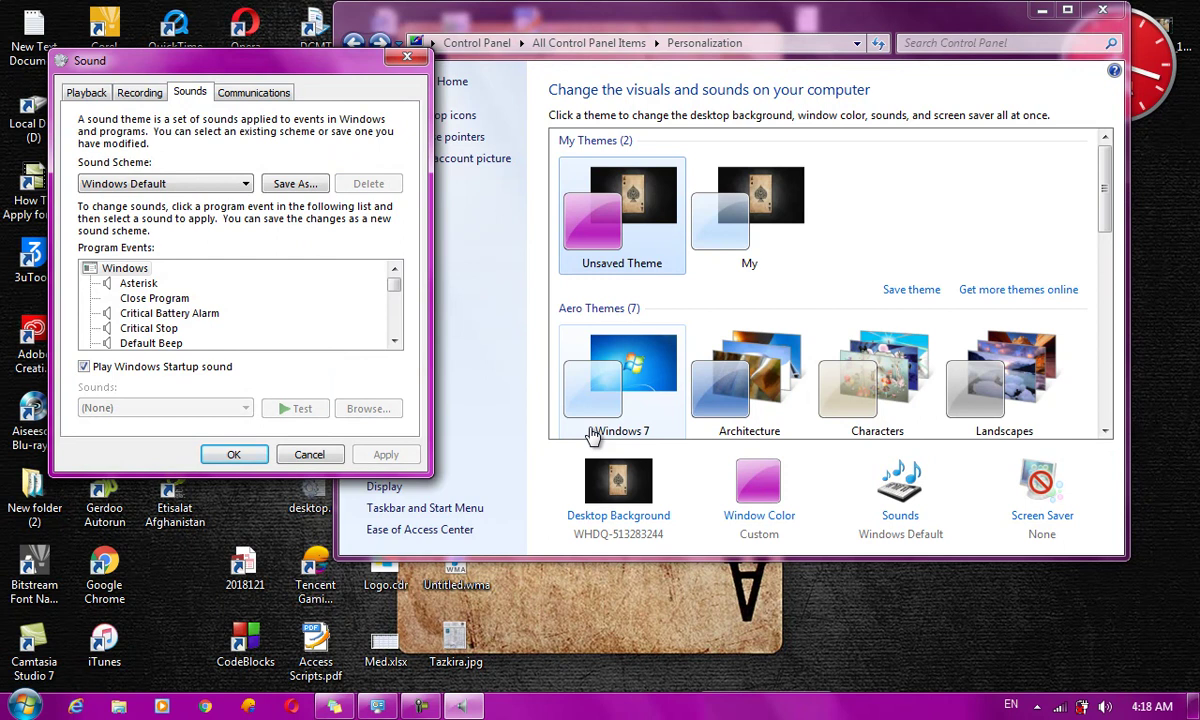
{"action": "left_click", "coordinate": [1107, 706]}
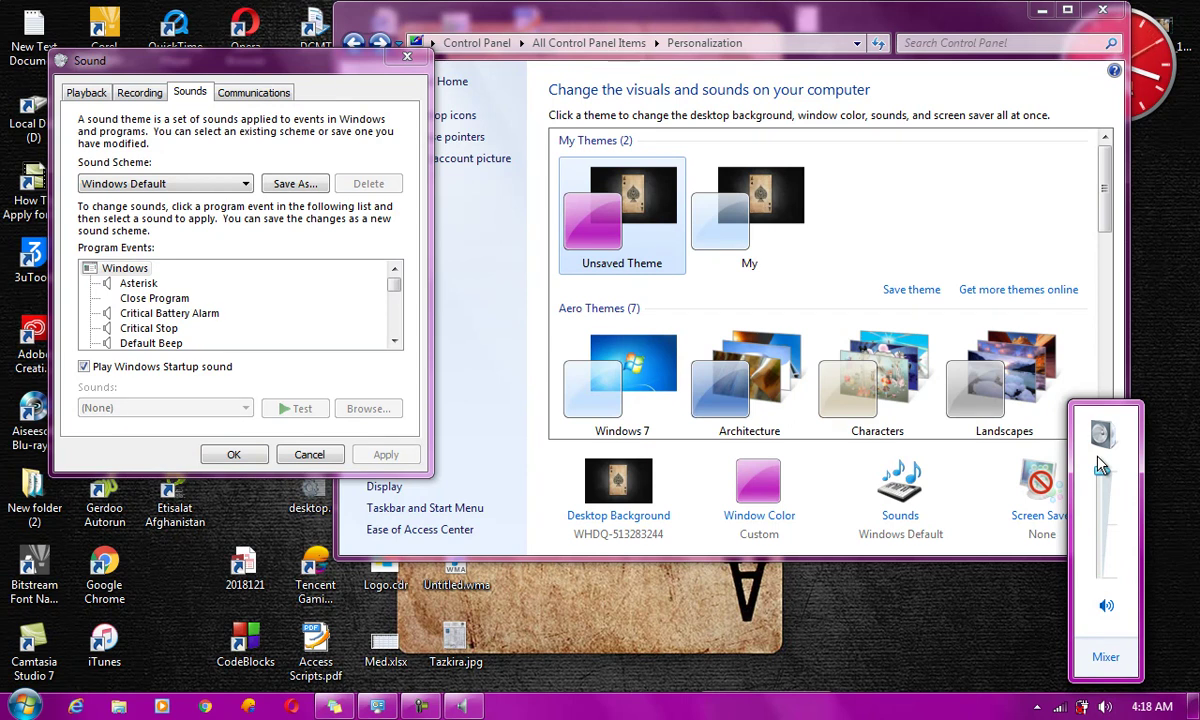
{"action": "left_click_drag", "start_coordinate": [398, 285], "coordinate": [335, 286]}
{"action": "left_click", "coordinate": [155, 287]}
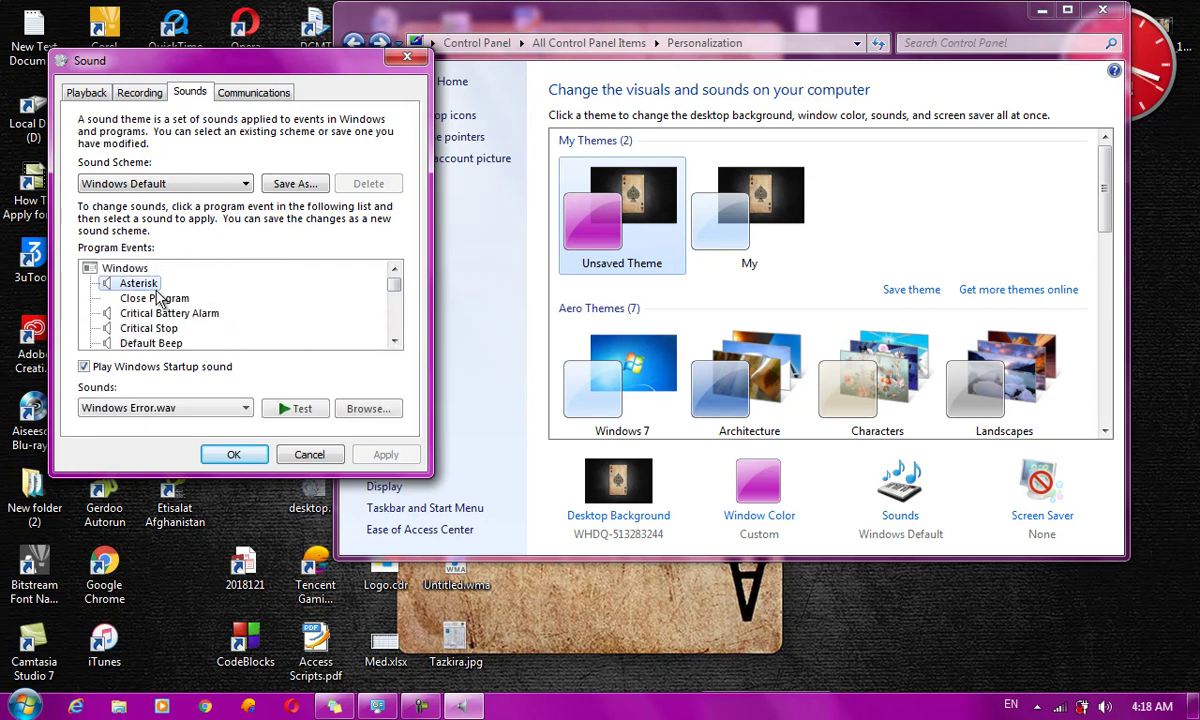
{"action": "left_click", "coordinate": [160, 313]}
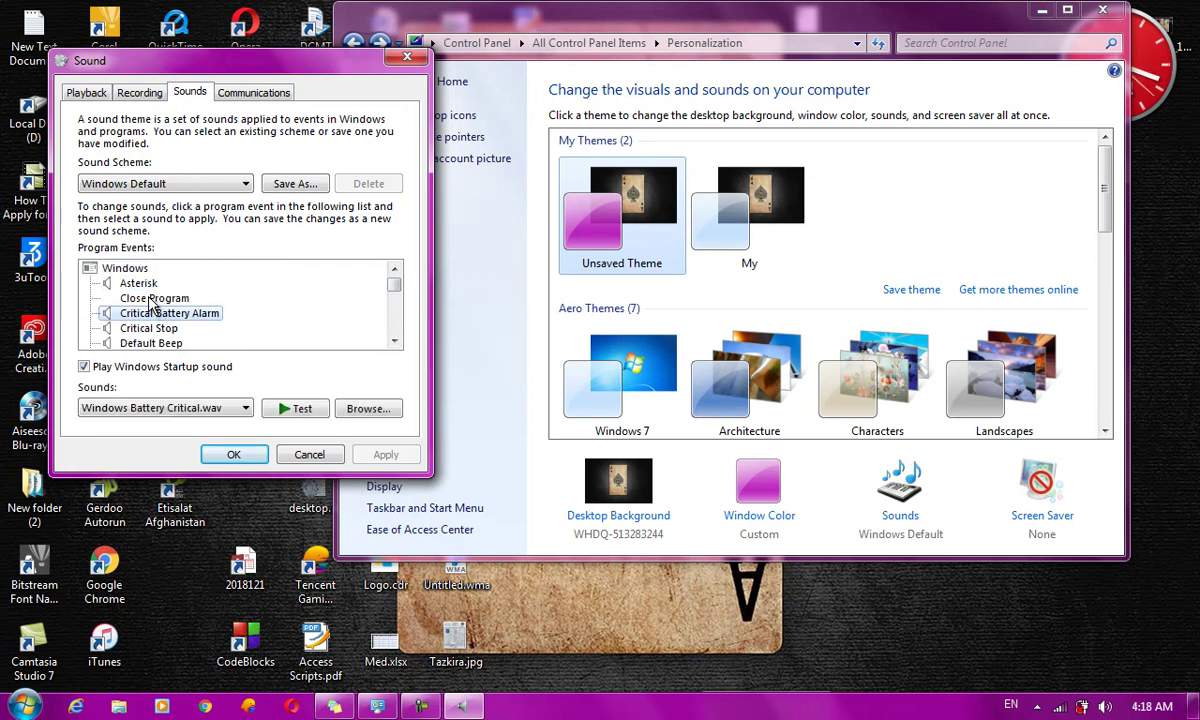
{"action": "left_click", "coordinate": [152, 298]}
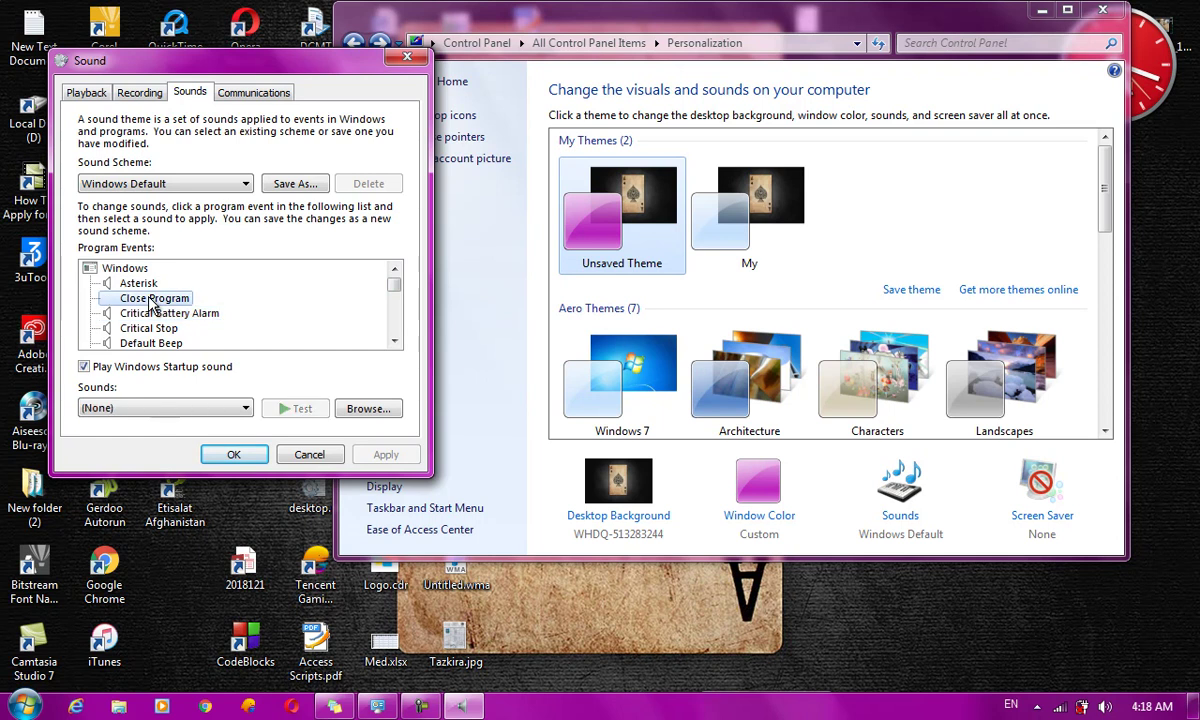
{"action": "left_click", "coordinate": [1103, 10]}
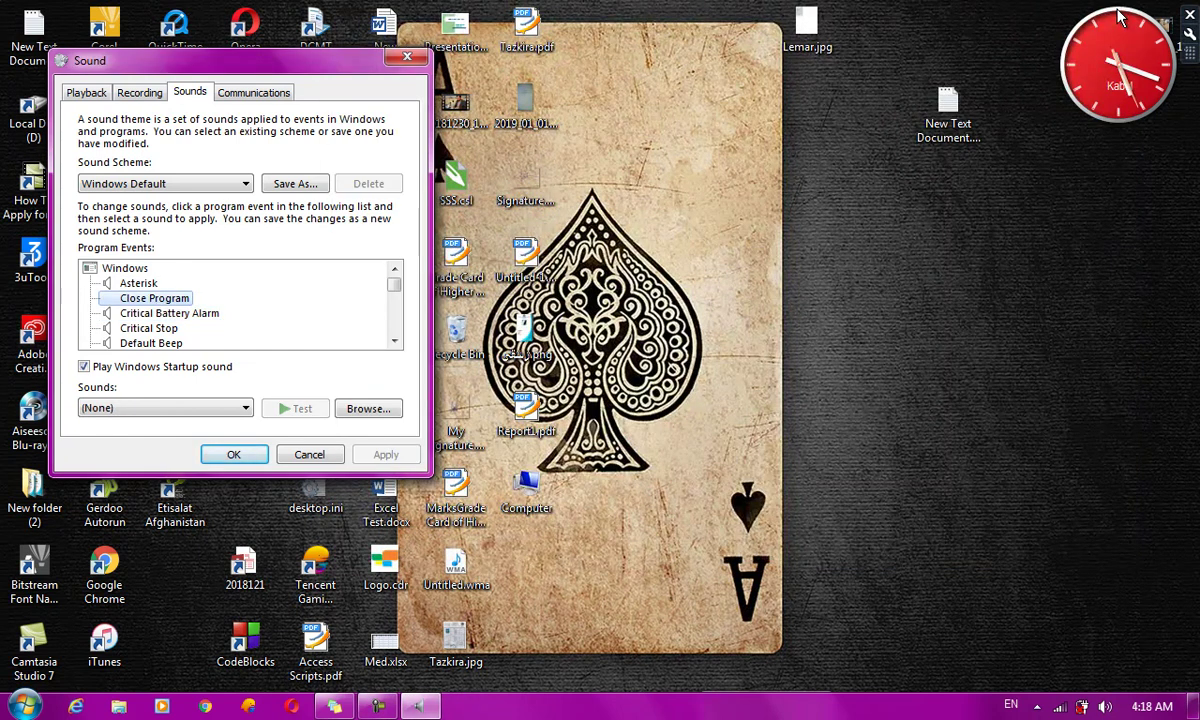
Test the Critical Battery Alarm sound, assign Windows Error.wav to that event and test the new sound
{"action": "left_click", "coordinate": [128, 313]}
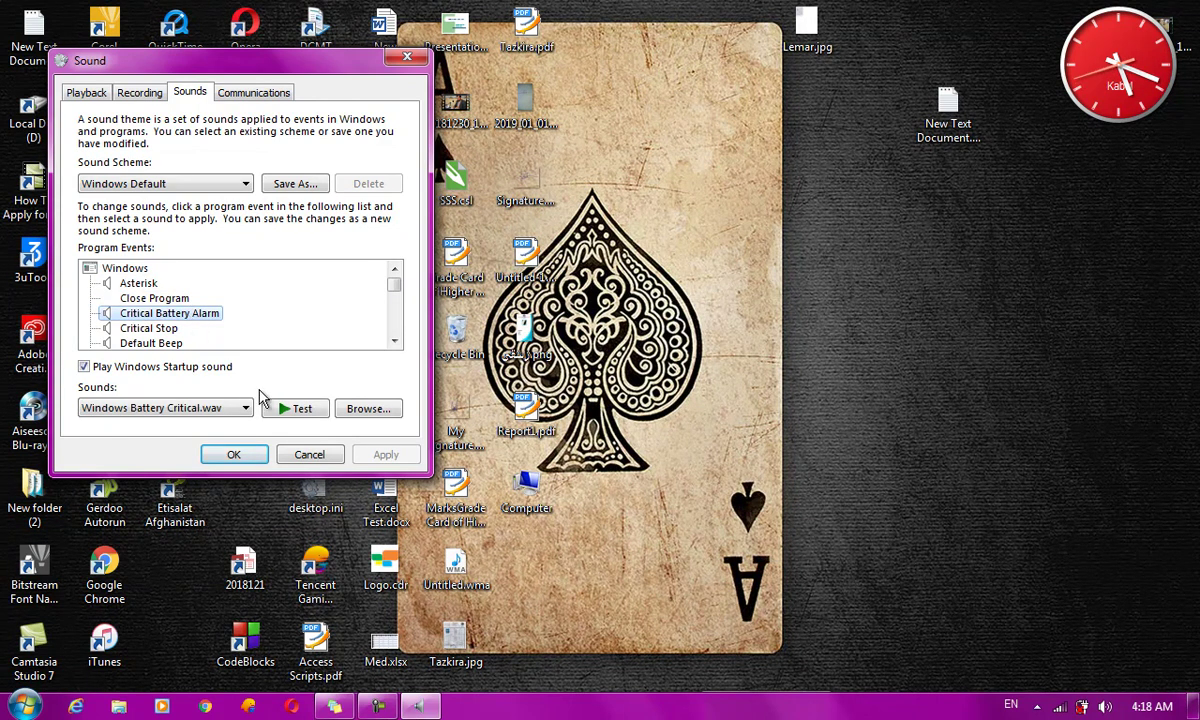
{"action": "left_click", "coordinate": [294, 416]}
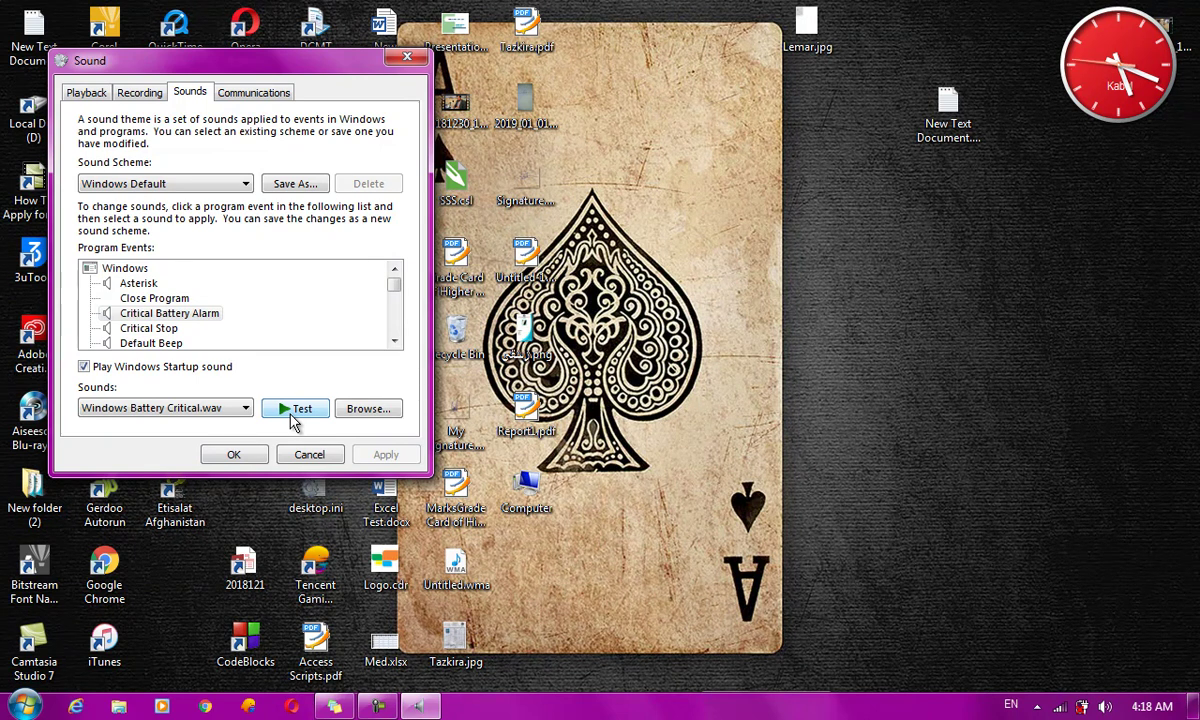
{"action": "left_click", "coordinate": [183, 316]}
{"action": "left_click", "coordinate": [232, 410]}
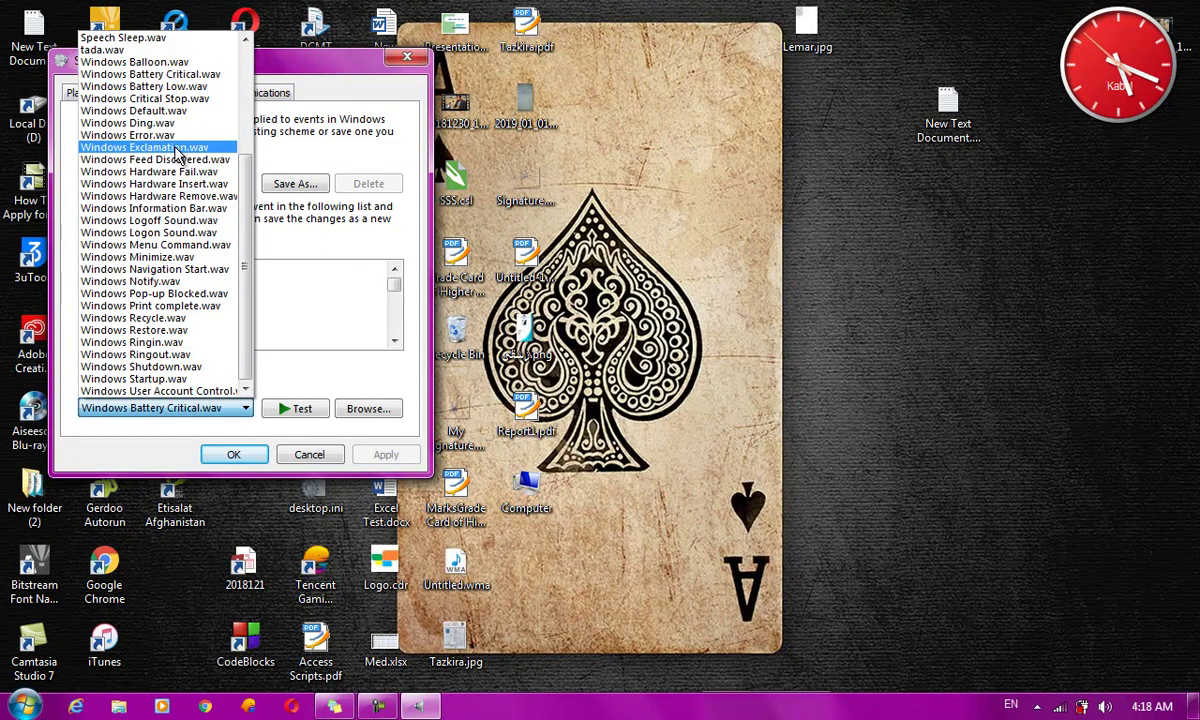
{"action": "left_click", "coordinate": [157, 135]}
{"action": "left_click", "coordinate": [306, 413]}
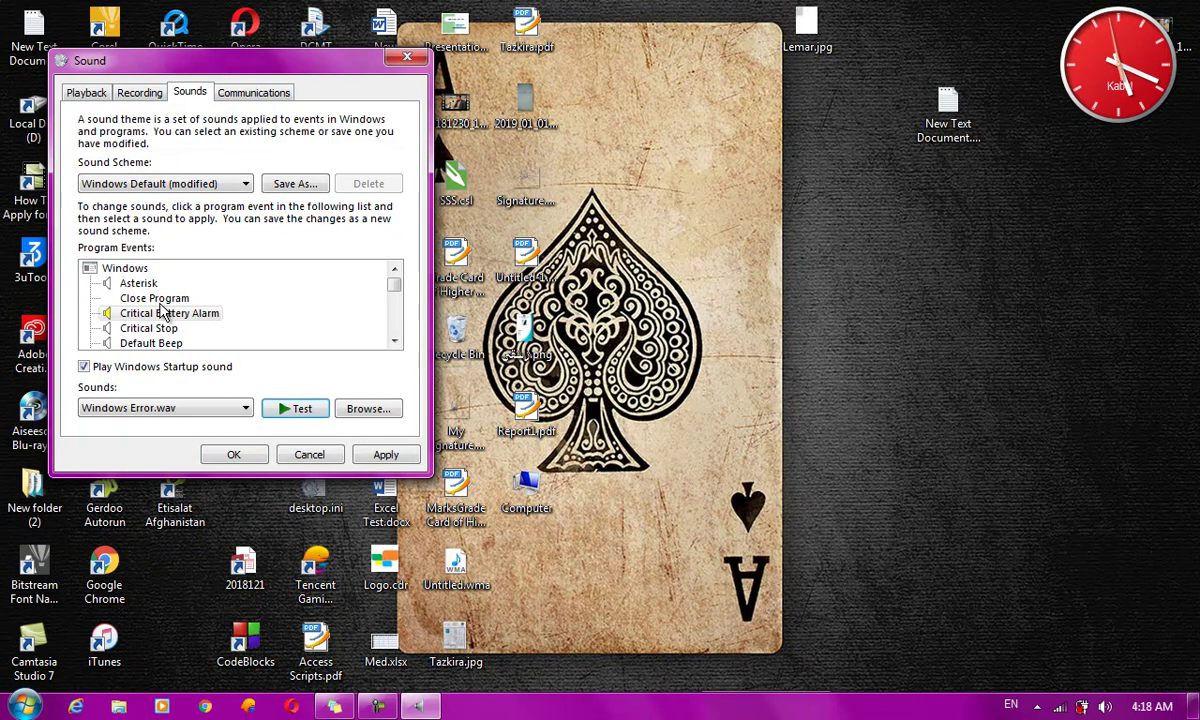
Assign tada.wav to the Close Program event, test the sound, apply the change and close the Sound settings
{"action": "left_click", "coordinate": [152, 297]}
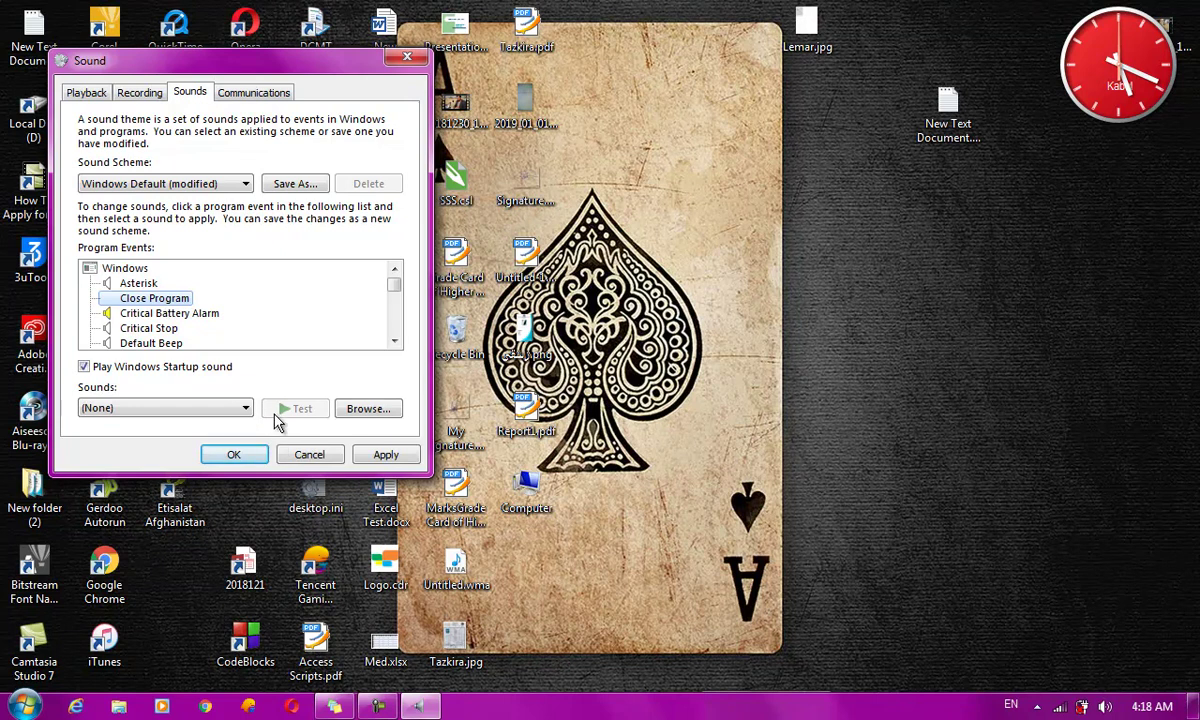
{"action": "left_click", "coordinate": [240, 405]}
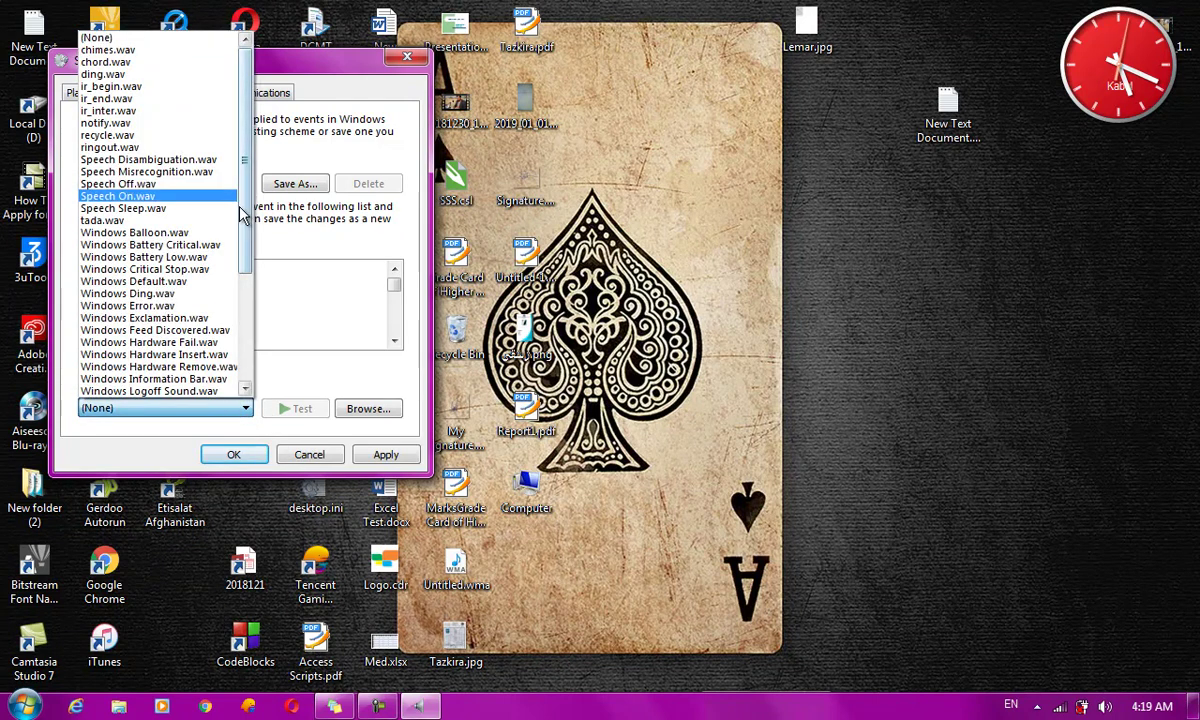
{"action": "left_click", "coordinate": [187, 220]}
{"action": "left_click", "coordinate": [305, 409]}
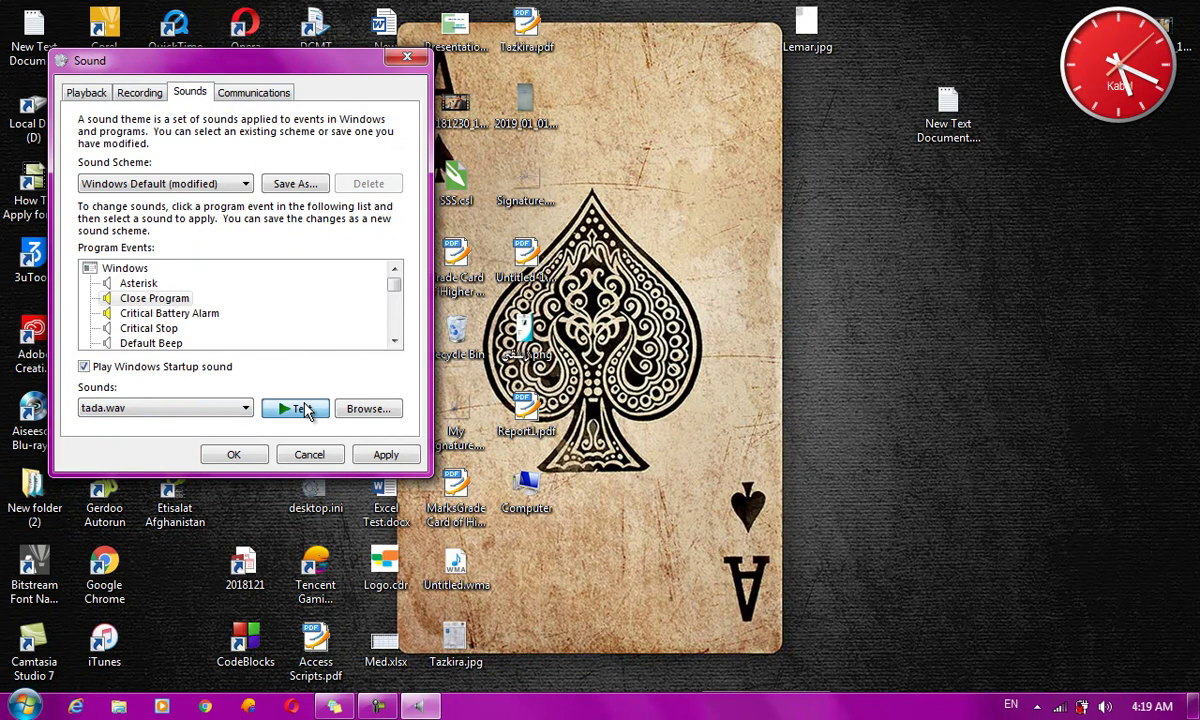
{"action": "left_click", "coordinate": [384, 455]}
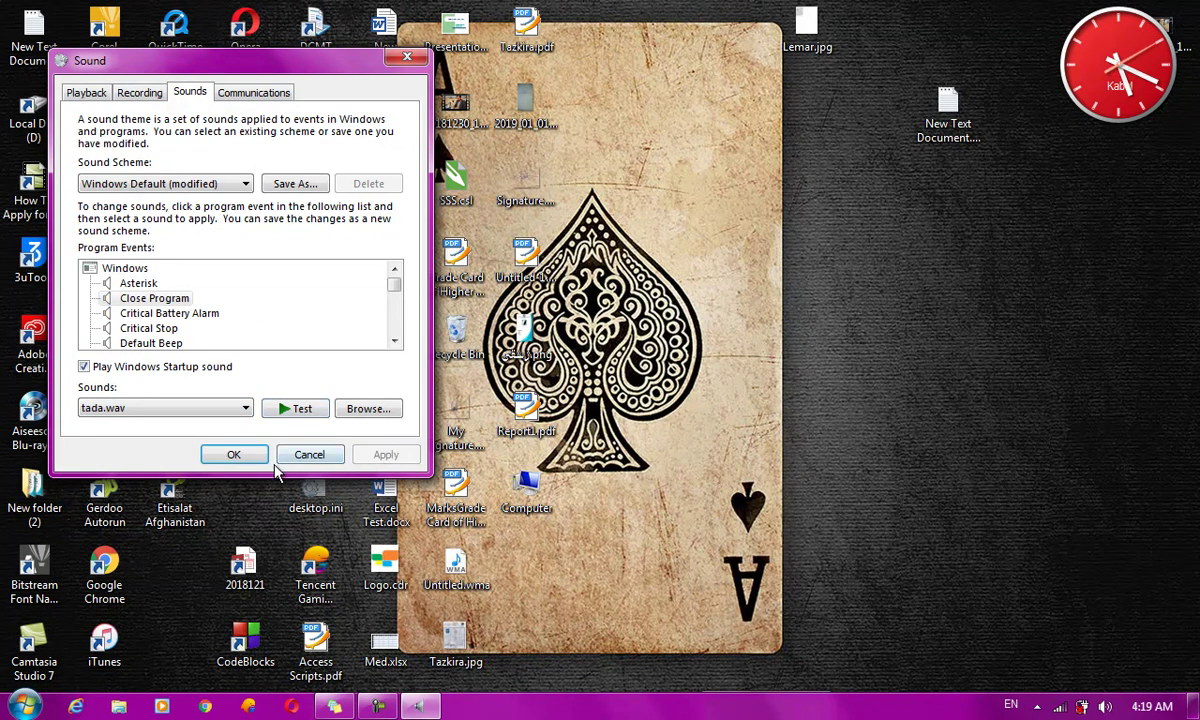
{"action": "left_click", "coordinate": [236, 456]}
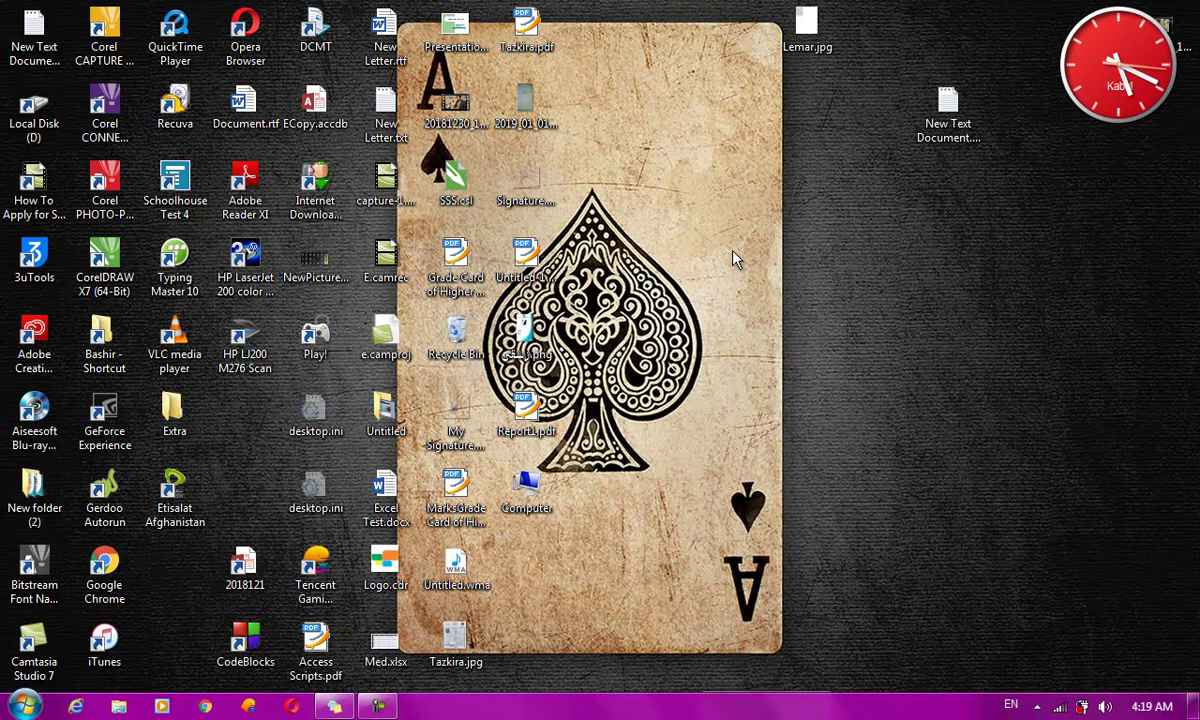
Reopen the Sound settings from desktop personalization and check the sounds assigned to Close Program and Critical Battery Alarm
{"action": "right_click", "coordinate": [733, 259]}
{"action": "left_click", "coordinate": [776, 521]}
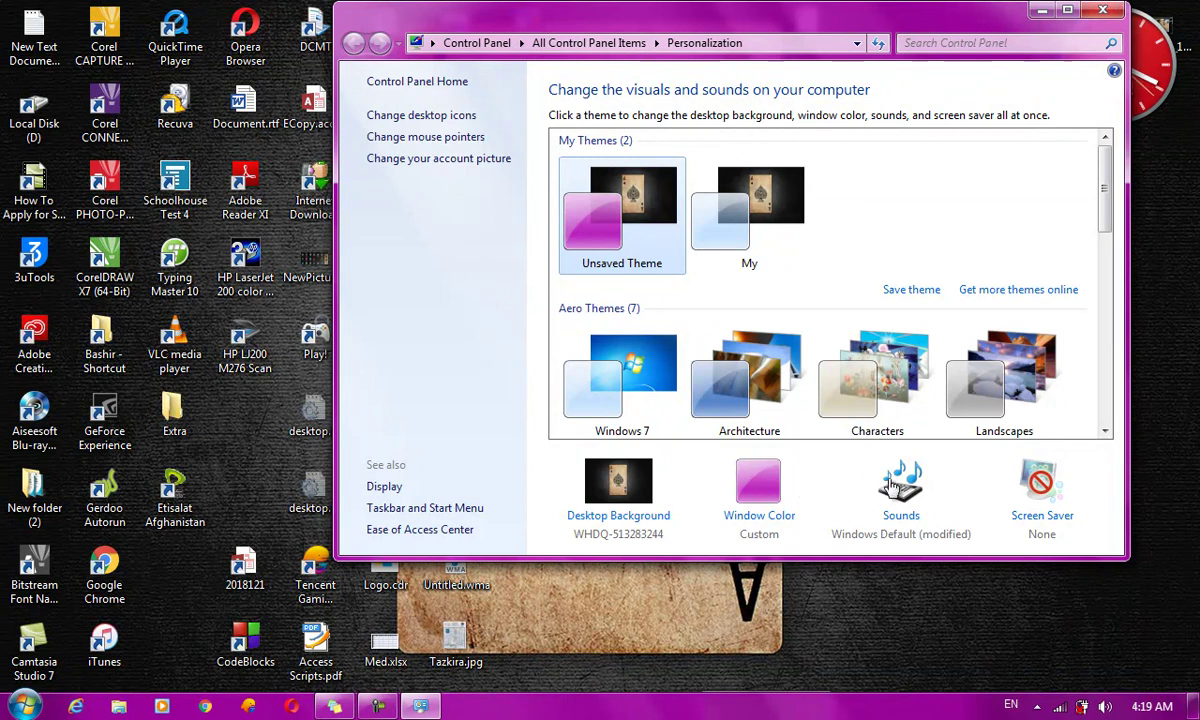
{"action": "left_click", "coordinate": [890, 485]}
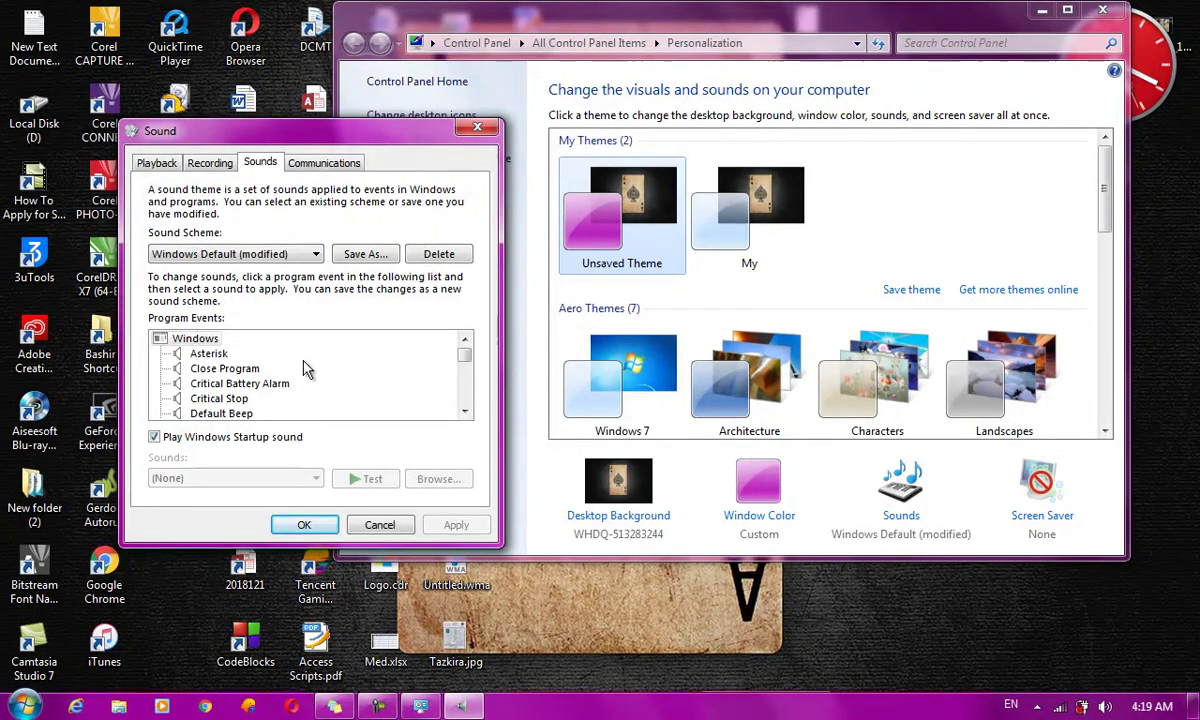
{"action": "left_click", "coordinate": [250, 369]}
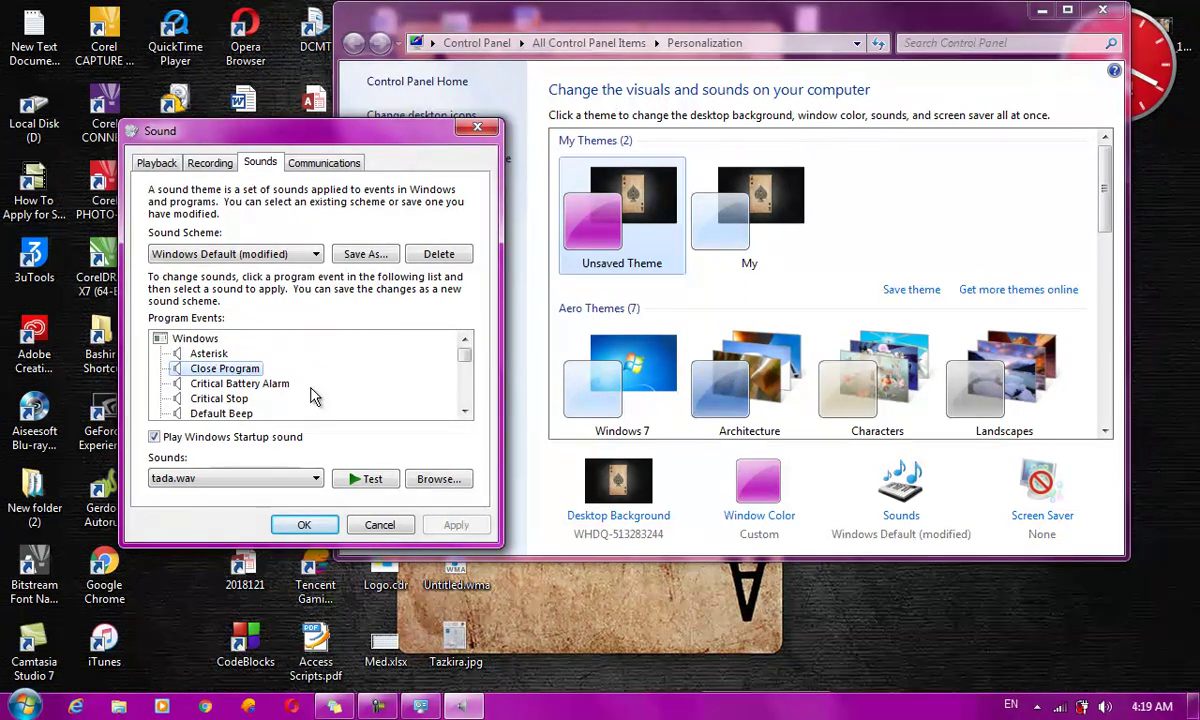
{"action": "left_click", "coordinate": [249, 385]}
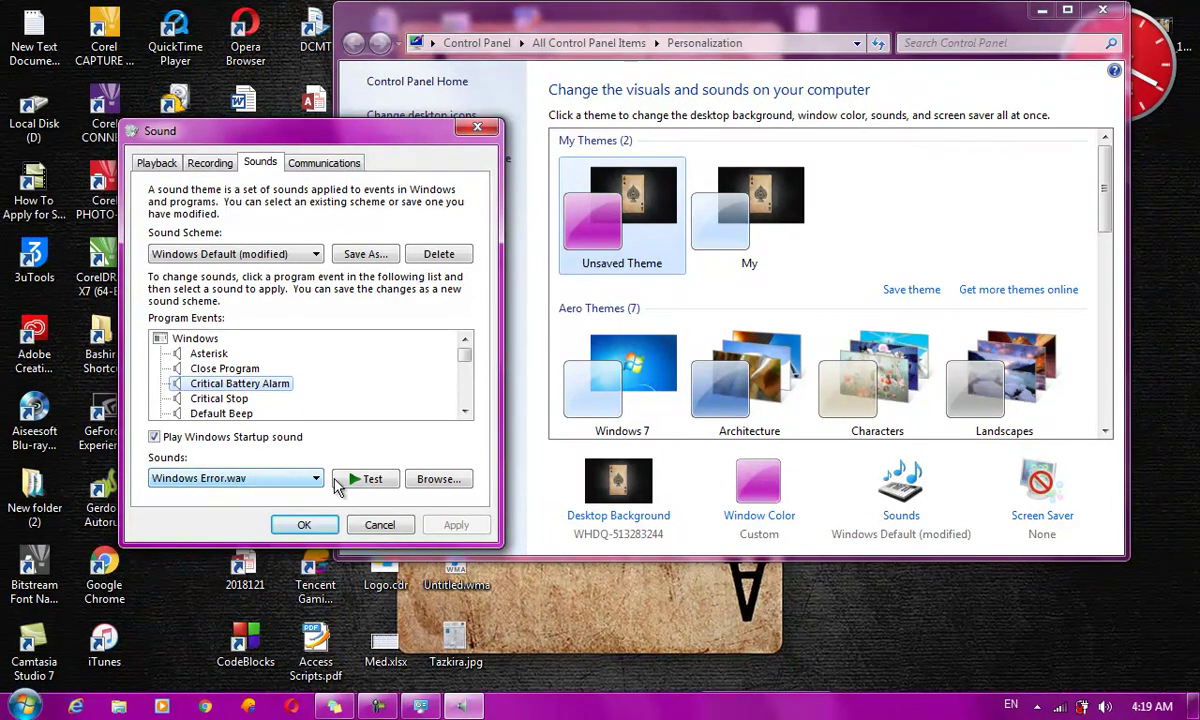
Browse the Music library for a custom Critical Battery Alarm sound, cancel without choosing one, and close the Sound and Personalization windows
{"action": "left_click", "coordinate": [436, 480]}
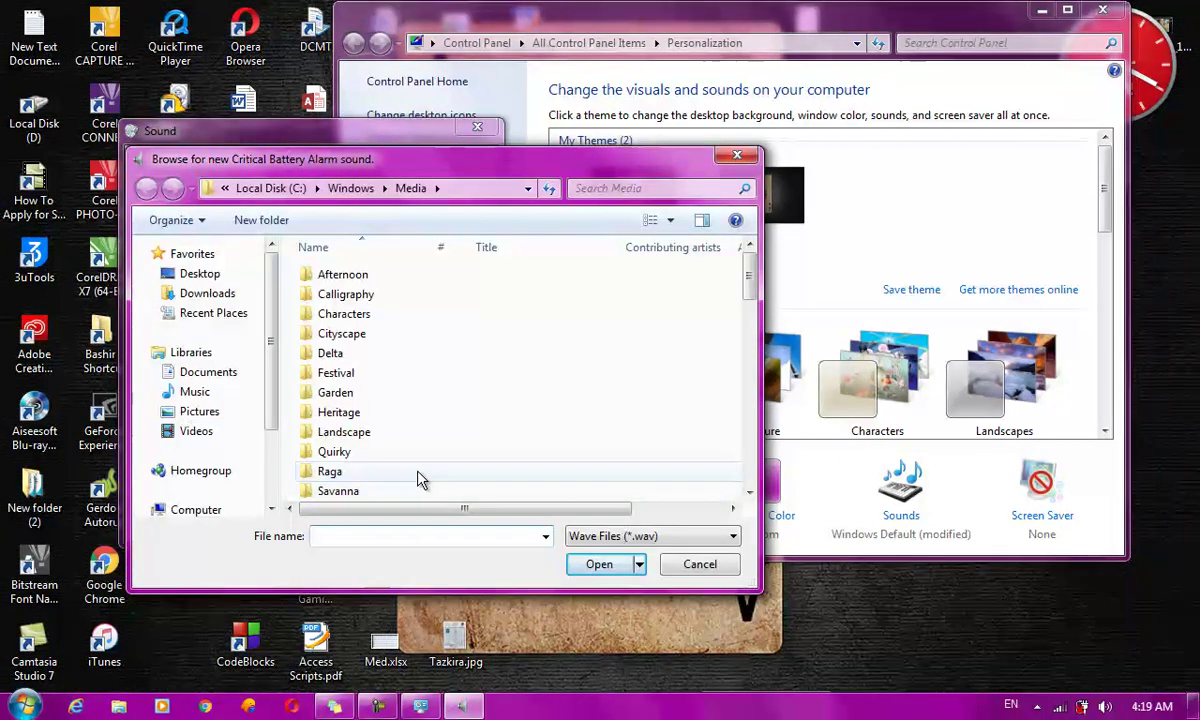
{"action": "left_click", "coordinate": [200, 412]}
{"action": "left_click", "coordinate": [194, 391]}
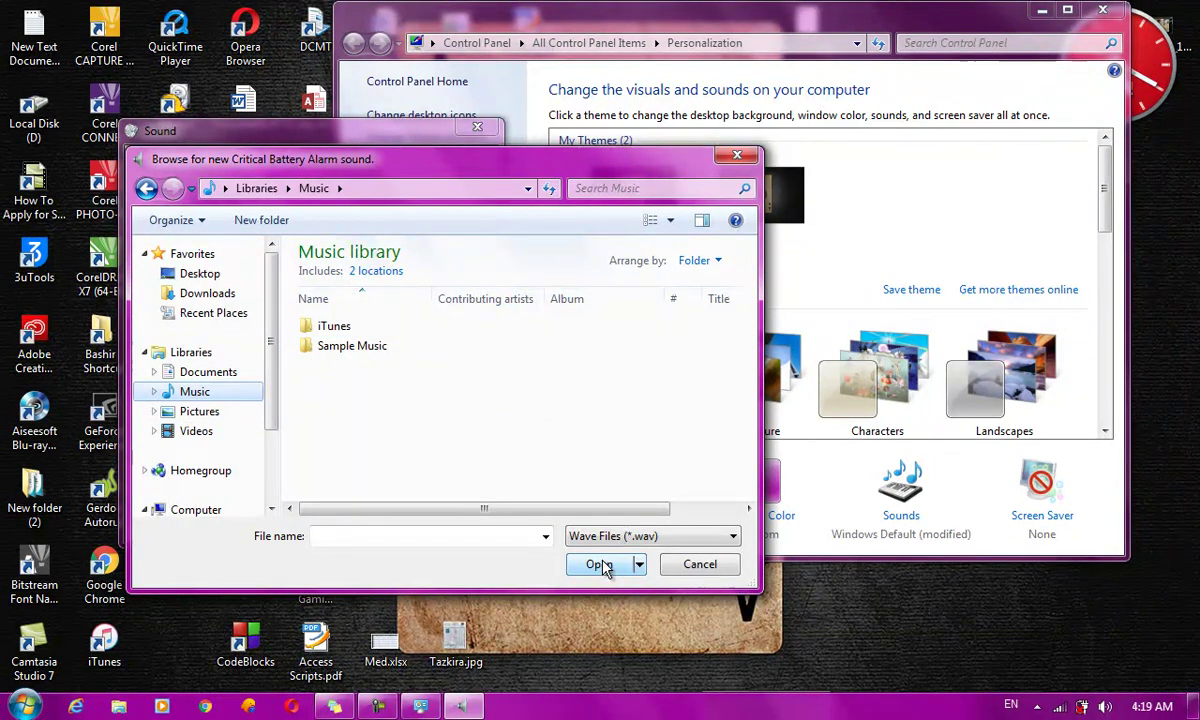
{"action": "left_click", "coordinate": [680, 566]}
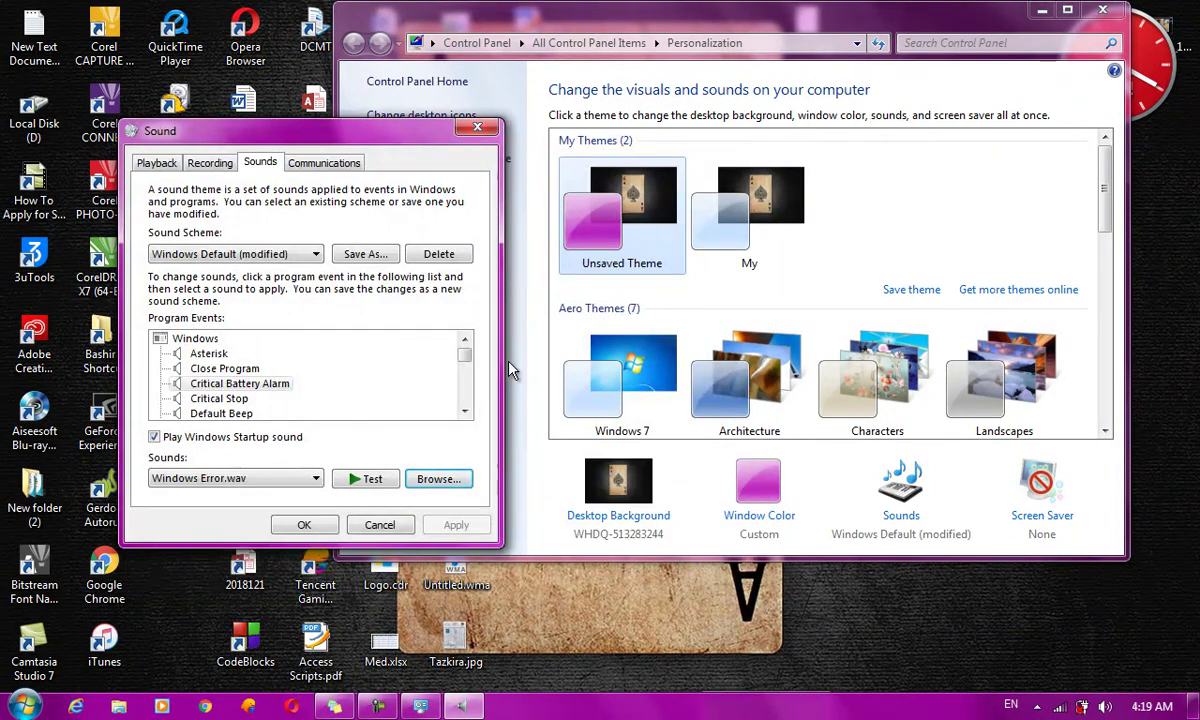
{"action": "left_click", "coordinate": [362, 521]}
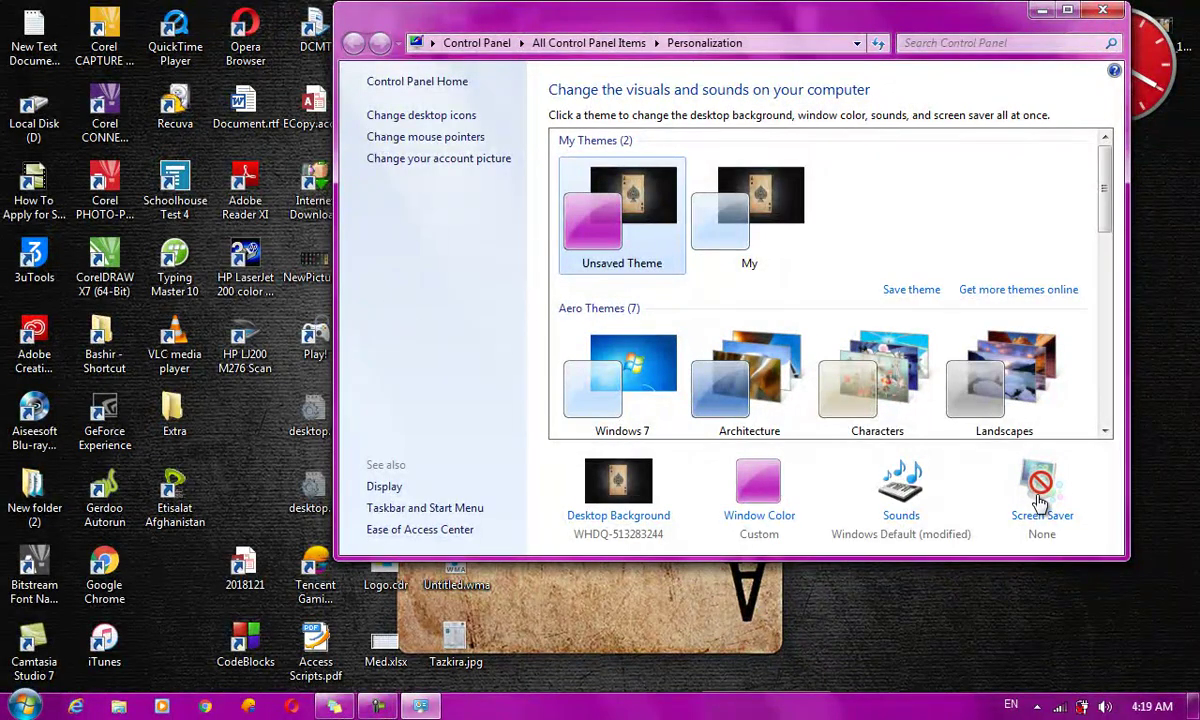
{"action": "left_click", "coordinate": [1105, 11]}
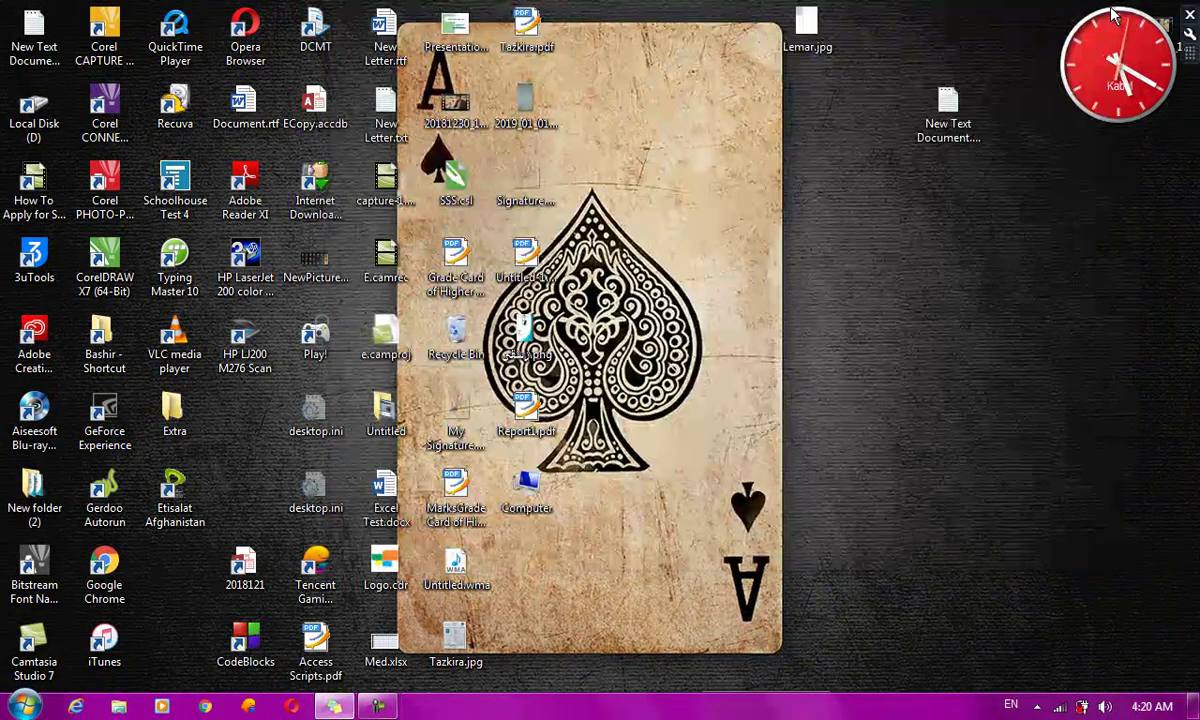